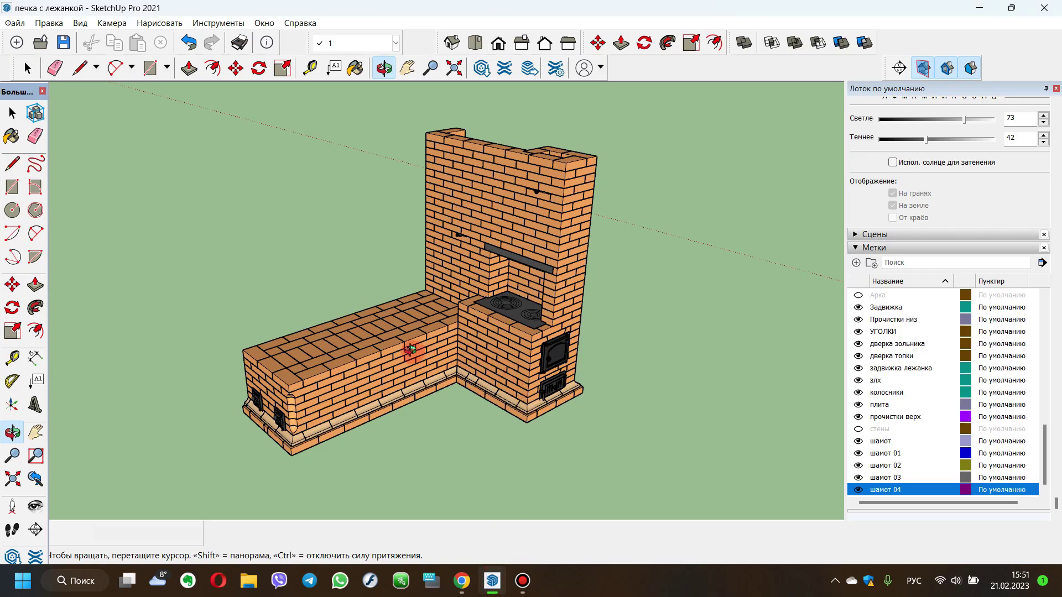
Step: Orbit the brick stove with its cooking plate to a flatter front view
{"action": "mouse_move", "coordinate": [410, 350]}
{"action": "left_mouse_down"}
{"action": "mouse_move", "coordinate": [365, 389]}
{"action": "mouse_move", "coordinate": [863, 425]}
{"action": "left_mouse_up"}
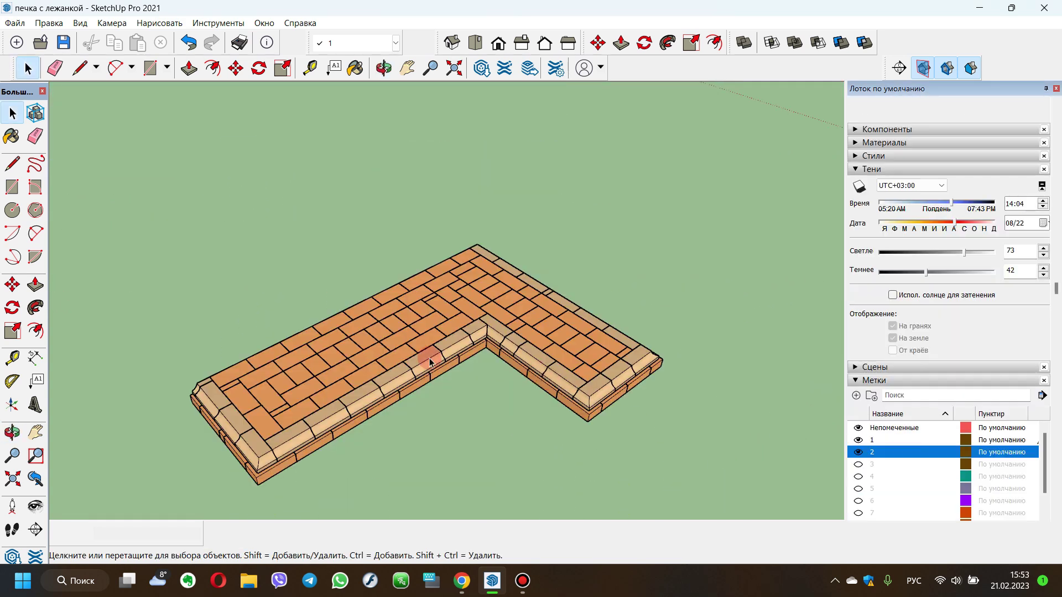
Step: Turn on brick course tag 3, open the stove group, and orbit down onto the new course
{"action": "left_click", "coordinate": [859, 465]}
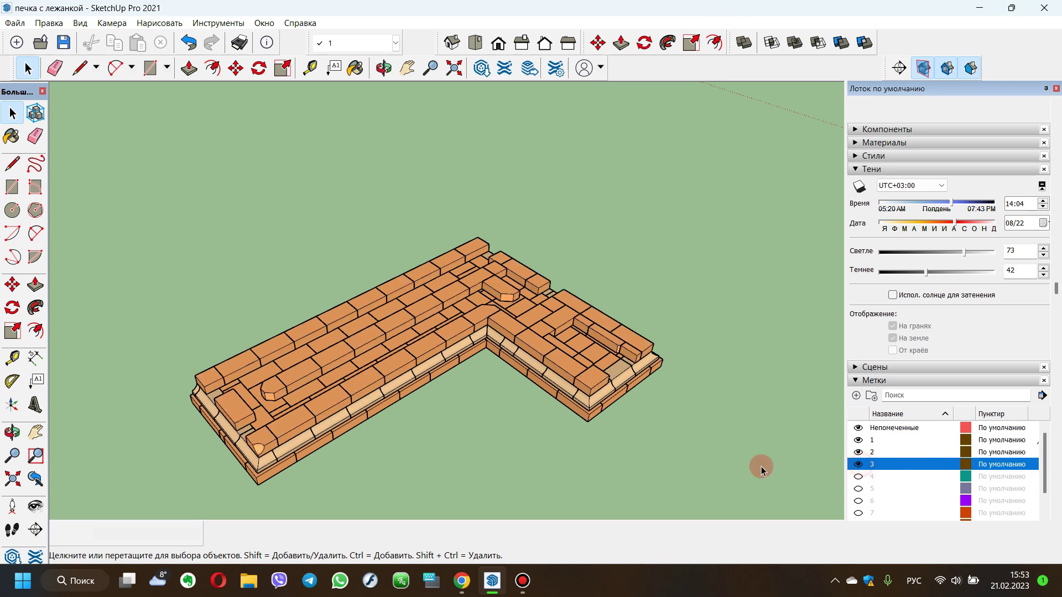
{"action": "double_click", "coordinate": [558, 350]}
{"action": "left_click", "coordinate": [386, 68]}
{"action": "left_click_drag", "start_coordinate": [398, 359], "coordinate": [347, 375]}
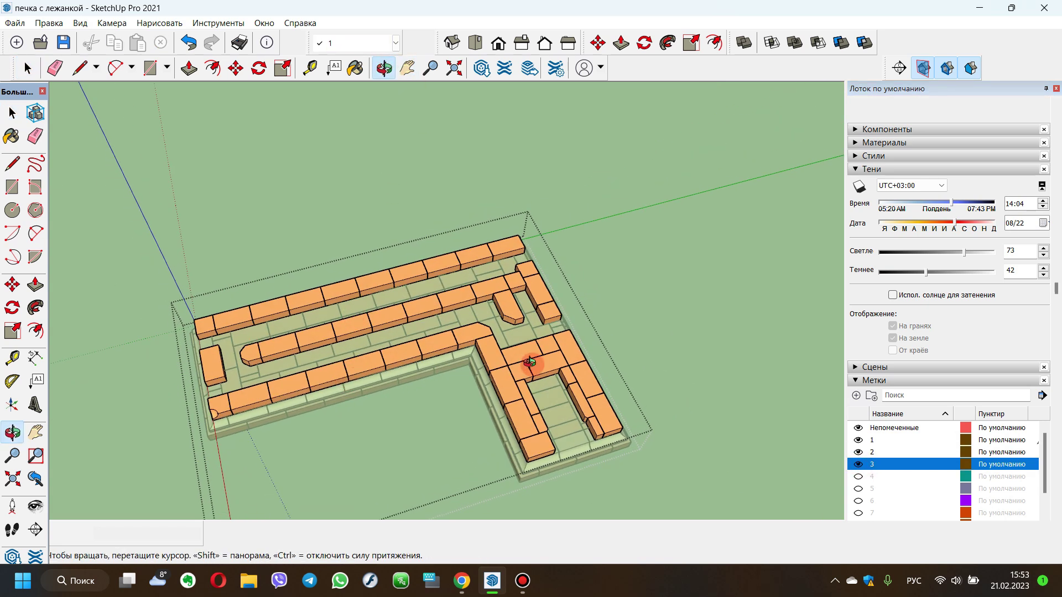
{"action": "scroll", "coordinate": [553, 423], "scroll_direction": "up", "scroll_amount": 3}
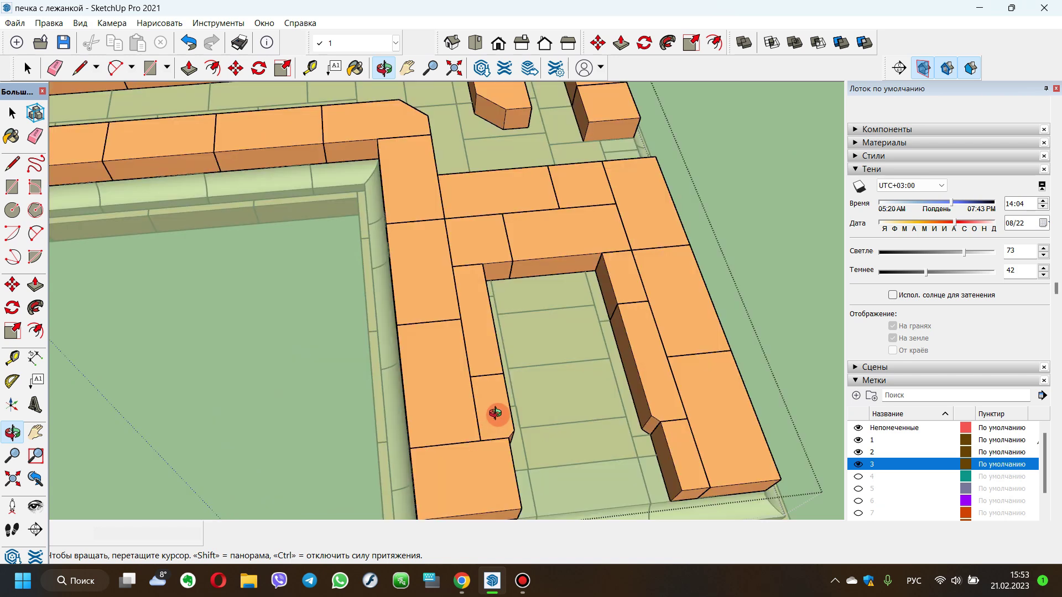
{"action": "scroll", "coordinate": [498, 415], "scroll_direction": "down", "scroll_amount": 2}
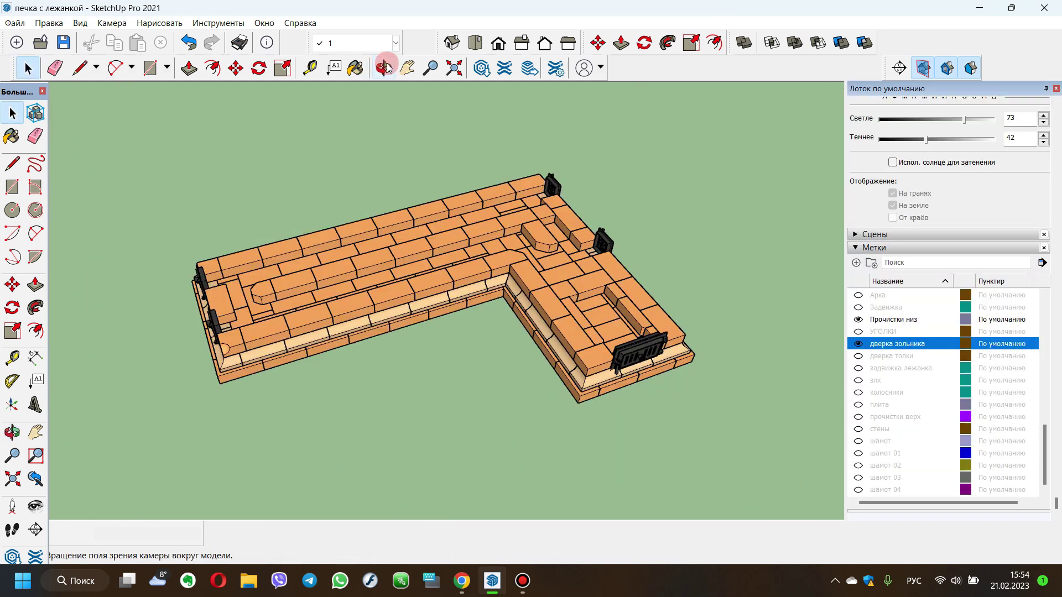
{"action": "left_click", "coordinate": [385, 68]}
Step: Orbit to a top-down view framing the whole course and zoom in and out over it
{"action": "mouse_move", "coordinate": [612, 316]}
{"action": "left_mouse_down"}
{"action": "mouse_move", "coordinate": [894, 229]}
{"action": "mouse_move", "coordinate": [536, 368]}
{"action": "left_mouse_up"}
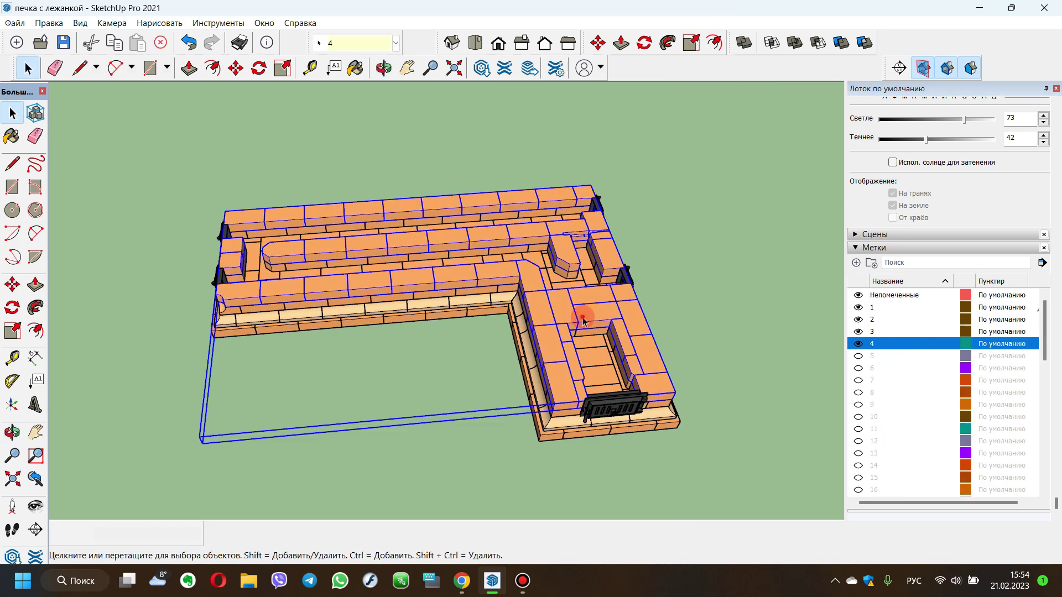
{"action": "mouse_move", "coordinate": [403, 244]}
{"action": "left_mouse_down"}
{"action": "mouse_move", "coordinate": [387, 330]}
{"action": "mouse_move", "coordinate": [449, 288]}
{"action": "left_mouse_up"}
{"action": "mouse_move", "coordinate": [552, 298]}
{"action": "left_mouse_down"}
{"action": "mouse_move", "coordinate": [512, 313]}
{"action": "mouse_move", "coordinate": [483, 305]}
{"action": "left_mouse_up"}
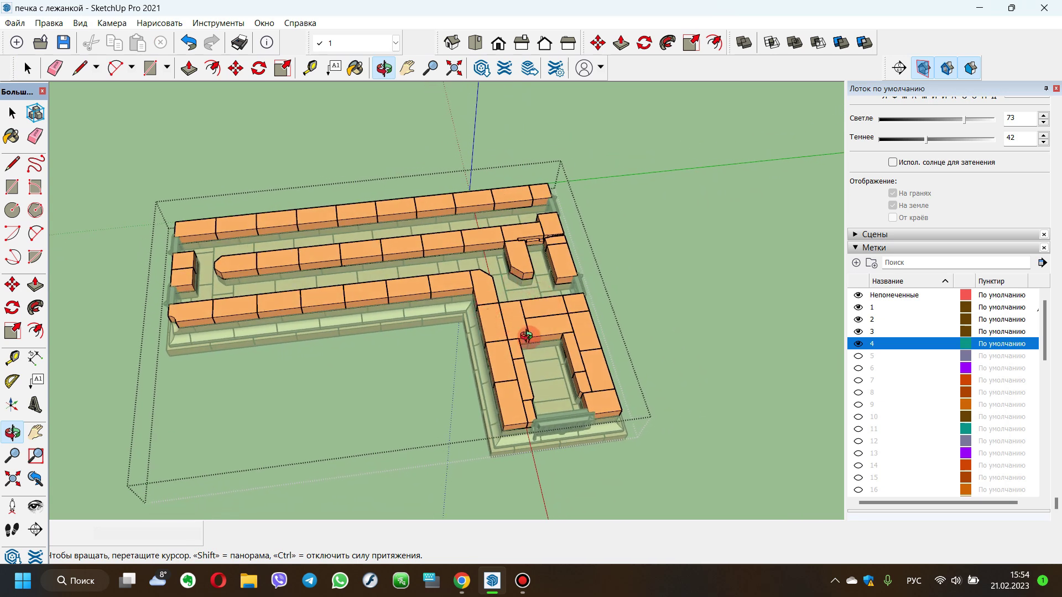
{"action": "scroll", "coordinate": [530, 233], "scroll_direction": "up", "scroll_amount": 5}
{"action": "scroll", "coordinate": [534, 231], "scroll_direction": "up", "scroll_amount": 3}
{"action": "scroll", "coordinate": [516, 238], "scroll_direction": "up", "scroll_amount": 2}
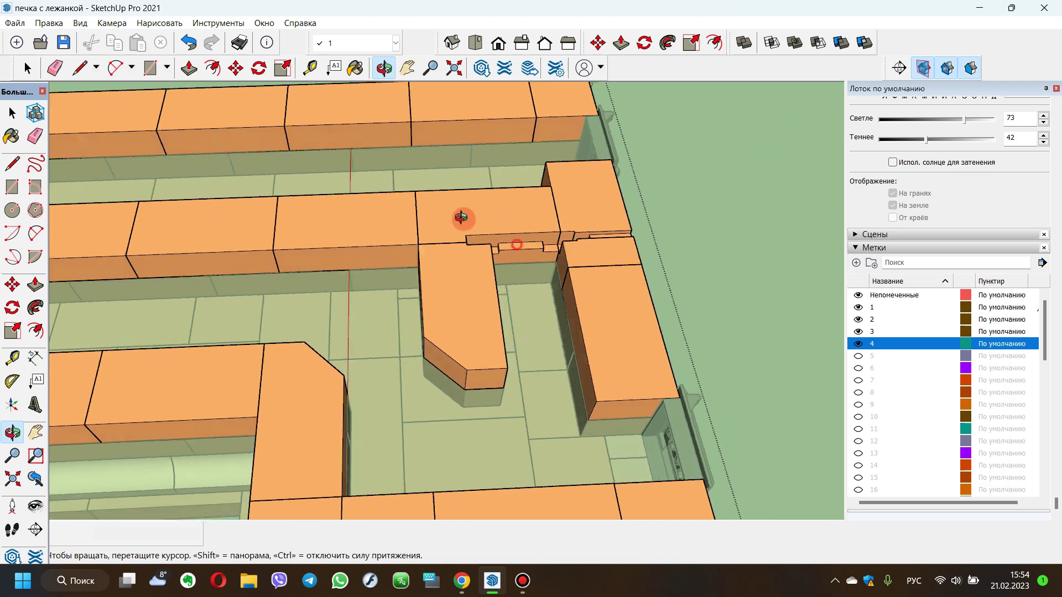
{"action": "scroll", "coordinate": [496, 213], "scroll_direction": "up", "scroll_amount": 2}
{"action": "scroll", "coordinate": [533, 232], "scroll_direction": "up", "scroll_amount": 3}
{"action": "scroll", "coordinate": [528, 245], "scroll_direction": "down", "scroll_amount": 2}
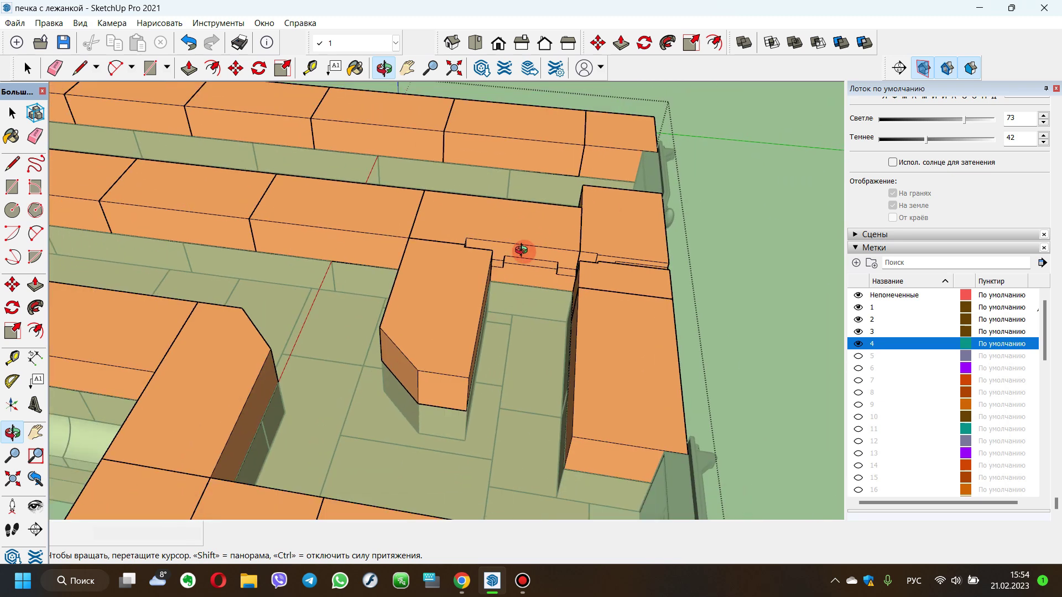
{"action": "scroll", "coordinate": [418, 235], "scroll_direction": "down", "scroll_amount": 3}
{"action": "scroll", "coordinate": [409, 228], "scroll_direction": "down", "scroll_amount": 3}
{"action": "scroll", "coordinate": [520, 267], "scroll_direction": "down", "scroll_amount": 2}
{"action": "scroll", "coordinate": [522, 271], "scroll_direction": "down", "scroll_amount": 3}
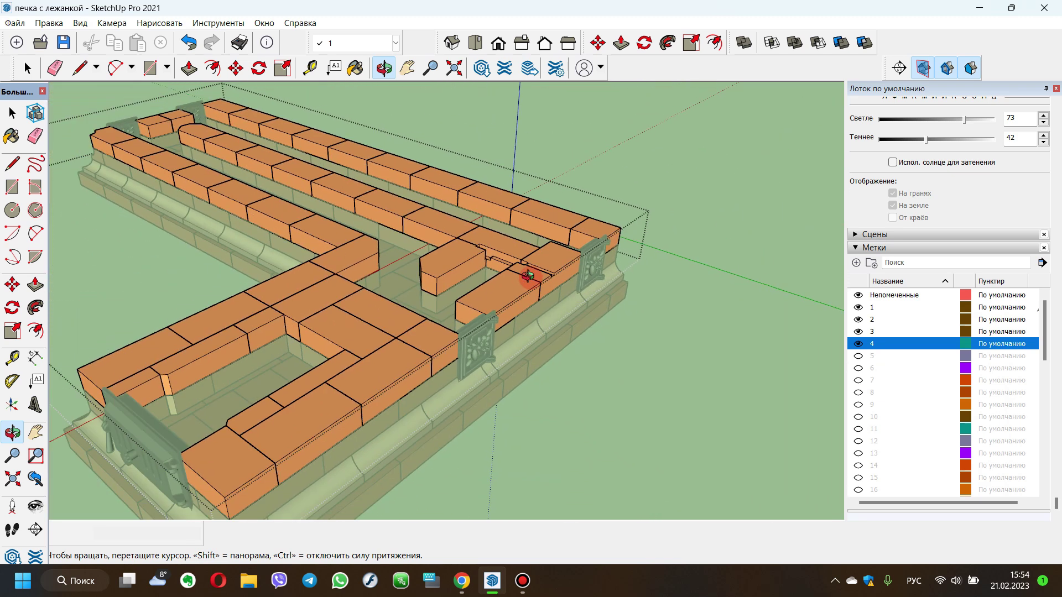
{"action": "scroll", "coordinate": [520, 332], "scroll_direction": "down", "scroll_amount": 1}
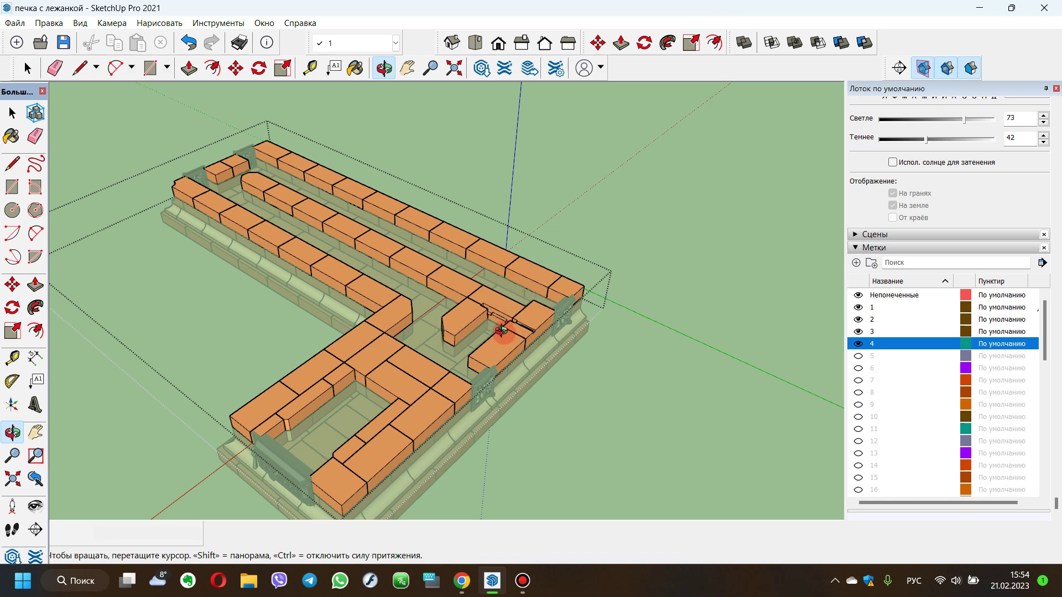
Step: Orbit and zoom around the notched brick junction, ending on a flatter view of the stove
{"action": "left_click_drag", "start_coordinate": [454, 338], "coordinate": [577, 352]}
{"action": "scroll", "coordinate": [471, 336], "scroll_direction": "down", "scroll_amount": 2}
{"action": "scroll", "coordinate": [442, 348], "scroll_direction": "up", "scroll_amount": 2}
{"action": "scroll", "coordinate": [509, 313], "scroll_direction": "up", "scroll_amount": 2}
{"action": "scroll", "coordinate": [487, 293], "scroll_direction": "up", "scroll_amount": 3}
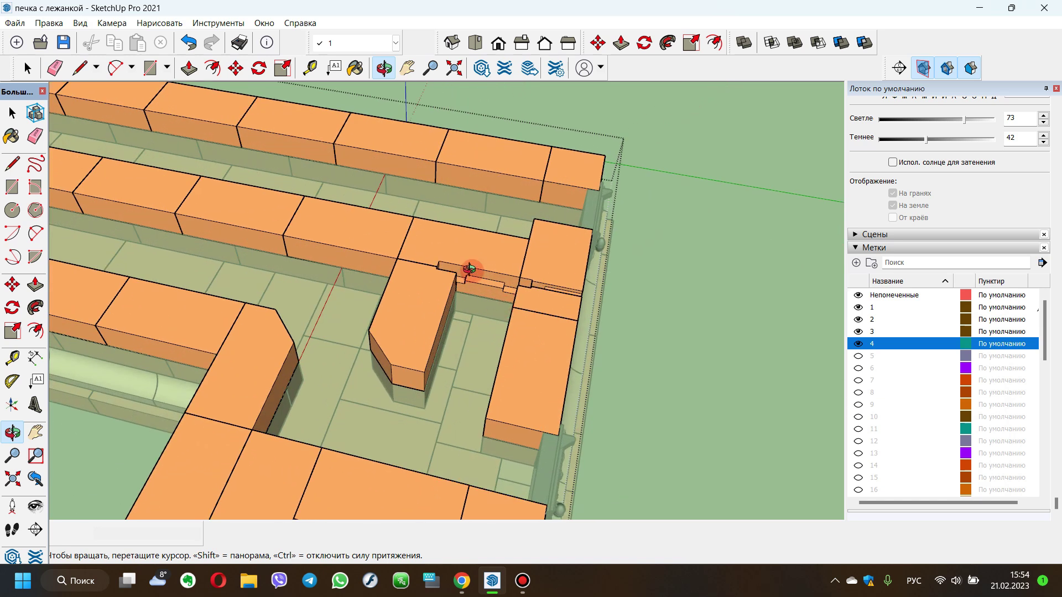
{"action": "scroll", "coordinate": [519, 303], "scroll_direction": "down", "scroll_amount": 2}
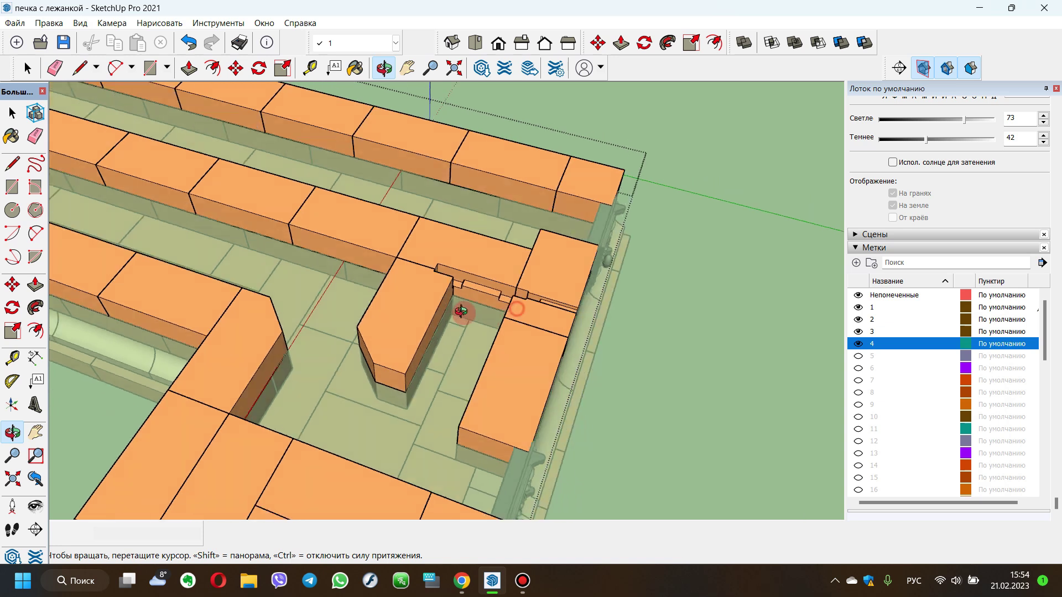
{"action": "scroll", "coordinate": [504, 304], "scroll_direction": "down", "scroll_amount": 1}
{"action": "mouse_move", "coordinate": [503, 304]}
{"action": "left_mouse_down"}
{"action": "mouse_move", "coordinate": [446, 313]}
{"action": "mouse_move", "coordinate": [457, 327]}
{"action": "left_mouse_up"}
{"action": "scroll", "coordinate": [446, 313], "scroll_direction": "down", "scroll_amount": 3}
{"action": "scroll", "coordinate": [457, 328], "scroll_direction": "up", "scroll_amount": 3}
{"action": "scroll", "coordinate": [457, 327], "scroll_direction": "down", "scroll_amount": 3}
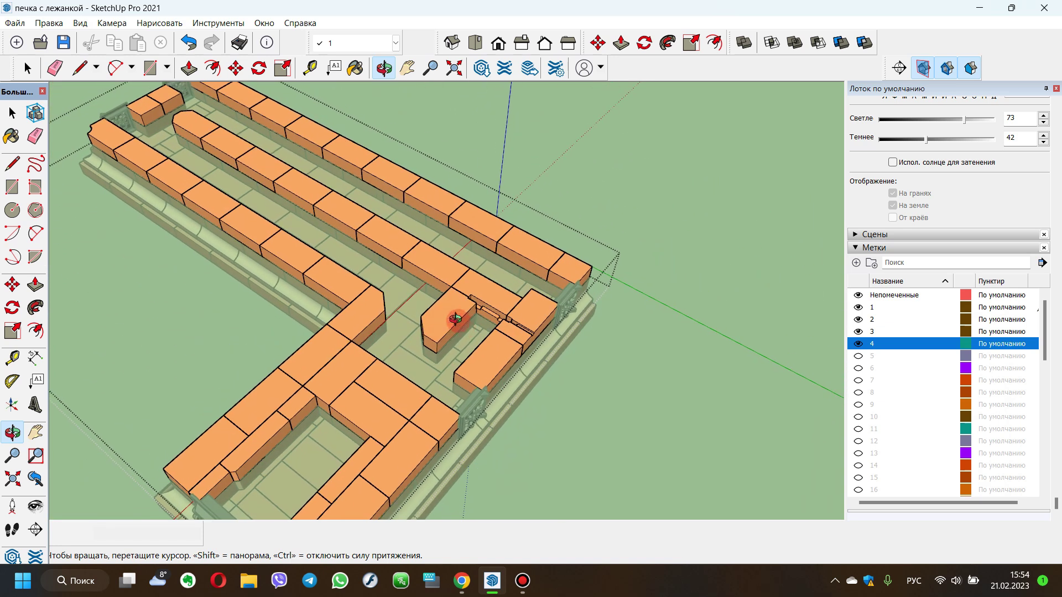
{"action": "scroll", "coordinate": [442, 275], "scroll_direction": "up", "scroll_amount": 3}
{"action": "scroll", "coordinate": [403, 296], "scroll_direction": "down", "scroll_amount": 3}
{"action": "mouse_move", "coordinate": [403, 296]}
{"action": "left_mouse_down"}
{"action": "mouse_move", "coordinate": [372, 332]}
{"action": "mouse_move", "coordinate": [390, 339]}
{"action": "left_mouse_up"}
{"action": "scroll", "coordinate": [390, 305], "scroll_direction": "up", "scroll_amount": 3}
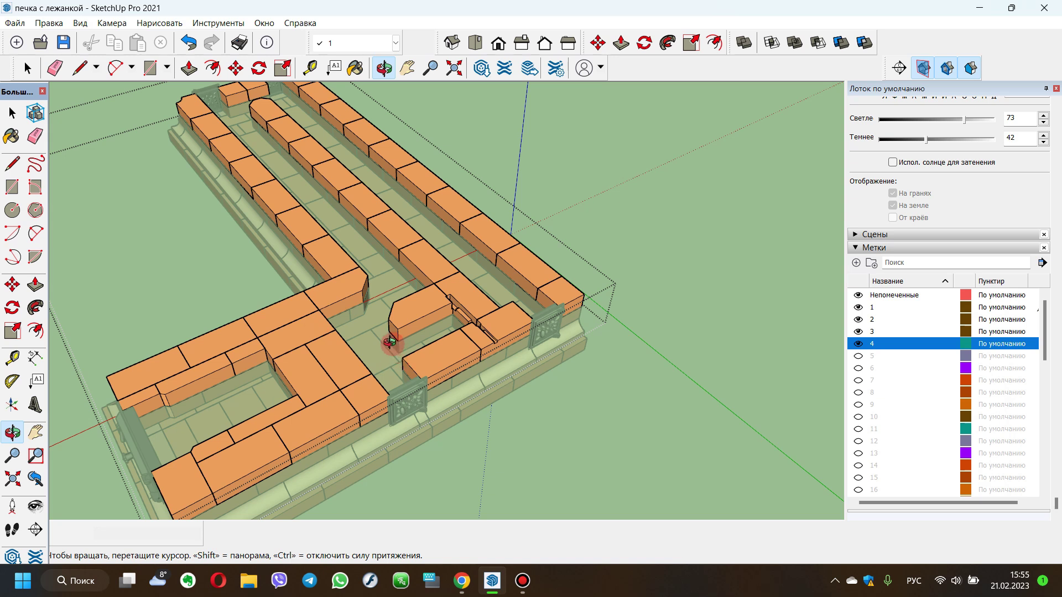
{"action": "mouse_move", "coordinate": [375, 336]}
{"action": "left_mouse_down"}
{"action": "mouse_move", "coordinate": [477, 334]}
{"action": "mouse_move", "coordinate": [478, 317]}
{"action": "left_mouse_up"}
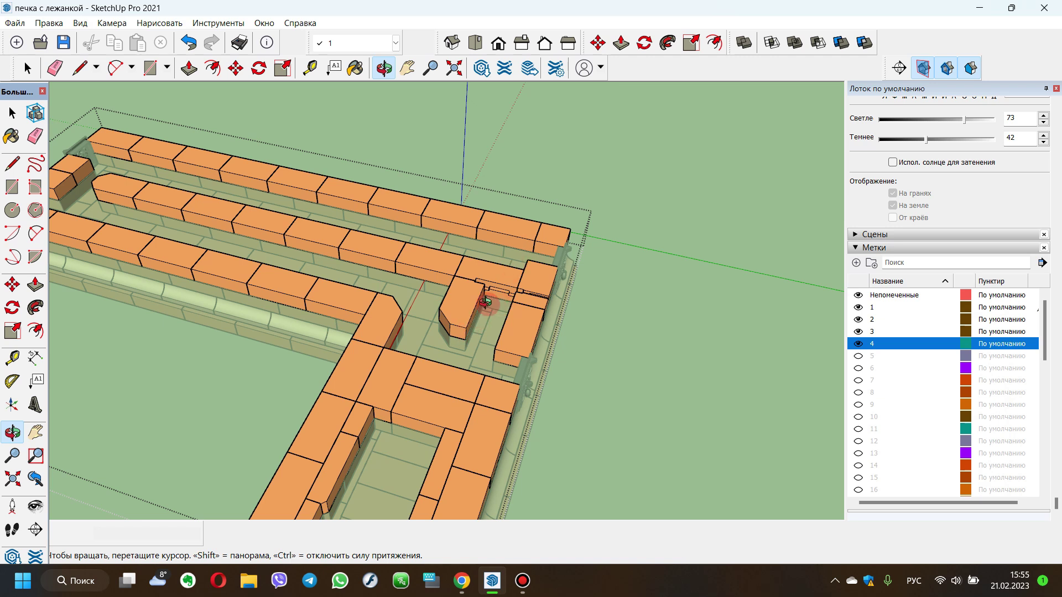
{"action": "scroll", "coordinate": [485, 302], "scroll_direction": "down", "scroll_amount": 5}
{"action": "left_click_drag", "start_coordinate": [485, 302], "coordinate": [537, 279]}
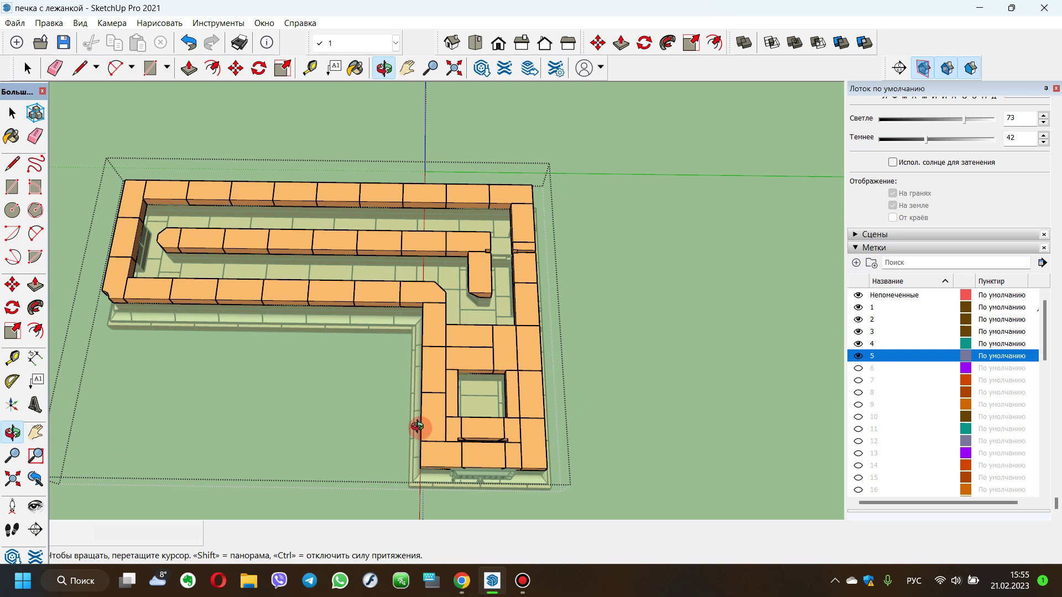
Step: Turn on brick course tag 6 and inspect the courses inside the stove group
{"action": "left_click", "coordinate": [10, 109]}
{"action": "left_click", "coordinate": [858, 369]}
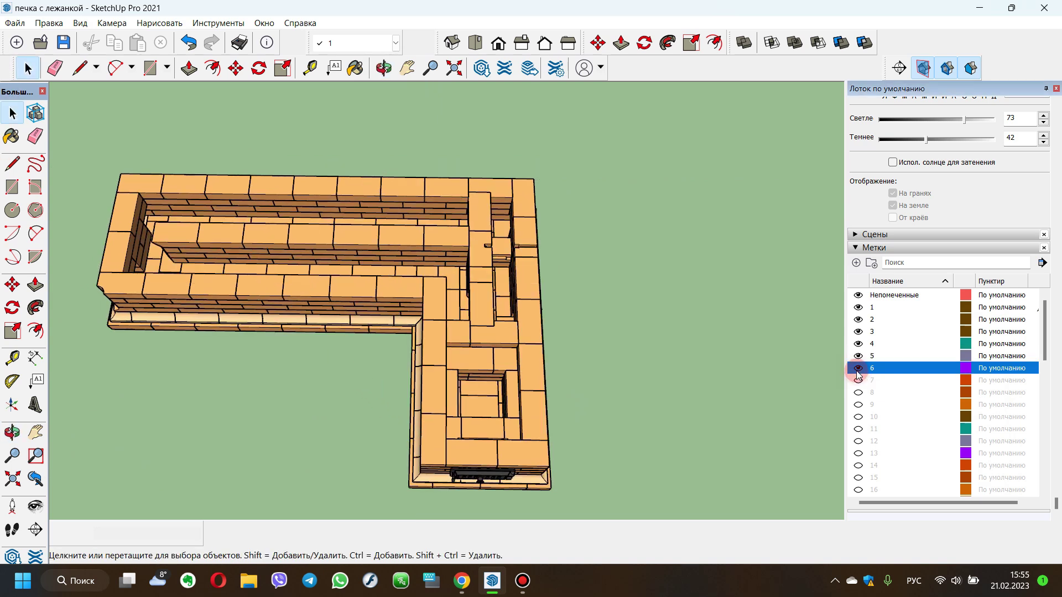
{"action": "double_click", "coordinate": [487, 311]}
{"action": "mouse_move", "coordinate": [487, 300]}
{"action": "middle_mouse_down"}
{"action": "mouse_move", "coordinate": [308, 282]}
{"action": "mouse_move", "coordinate": [538, 323]}
{"action": "mouse_move", "coordinate": [437, 310]}
{"action": "middle_mouse_up"}
{"action": "scroll", "coordinate": [437, 308], "scroll_direction": "up", "scroll_amount": 3}
{"action": "scroll", "coordinate": [436, 321], "scroll_direction": "up", "scroll_amount": 4}
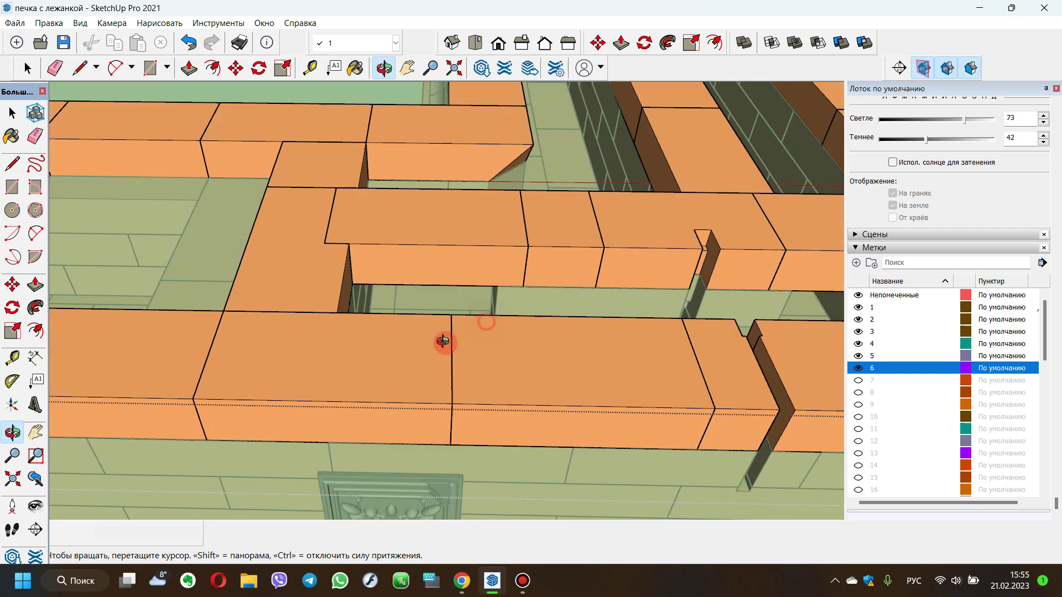
{"action": "scroll", "coordinate": [531, 265], "scroll_direction": "down", "scroll_amount": 4}
{"action": "mouse_move", "coordinate": [601, 289]}
{"action": "middle_mouse_down"}
{"action": "mouse_move", "coordinate": [438, 287]}
{"action": "mouse_move", "coordinate": [637, 240]}
{"action": "middle_mouse_up"}
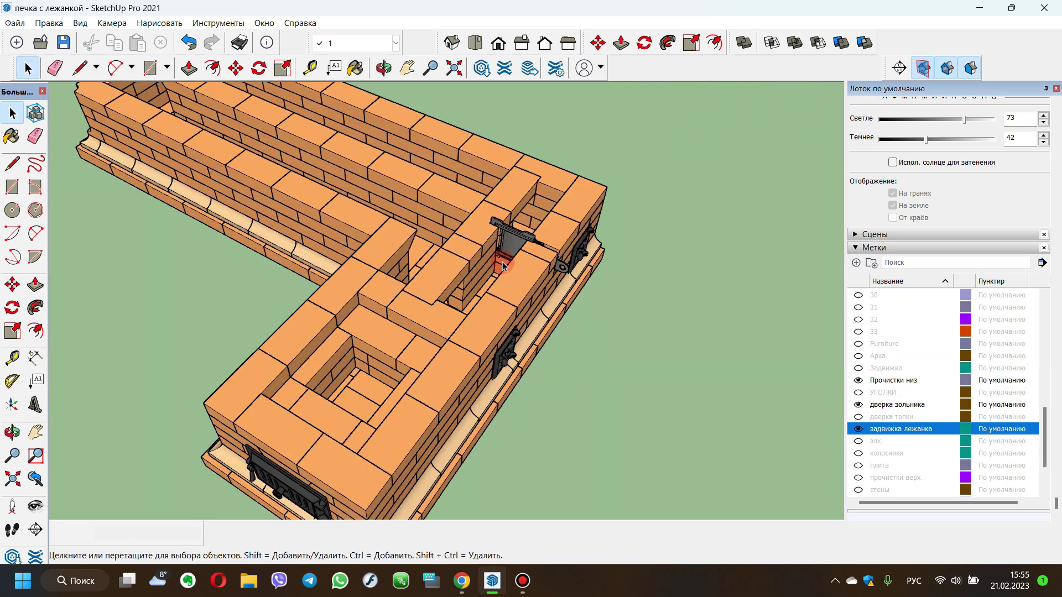
{"action": "scroll", "coordinate": [640, 171], "scroll_direction": "up", "scroll_amount": 5}
{"action": "scroll", "coordinate": [686, 161], "scroll_direction": "up", "scroll_amount": 3}
Step: Orbit and zoom around the bench damper until it is seen head-on
{"action": "left_click", "coordinate": [384, 68]}
{"action": "mouse_move", "coordinate": [412, 110]}
{"action": "left_mouse_down"}
{"action": "mouse_move", "coordinate": [522, 245]}
{"action": "mouse_move", "coordinate": [474, 230]}
{"action": "mouse_move", "coordinate": [514, 238]}
{"action": "left_mouse_up"}
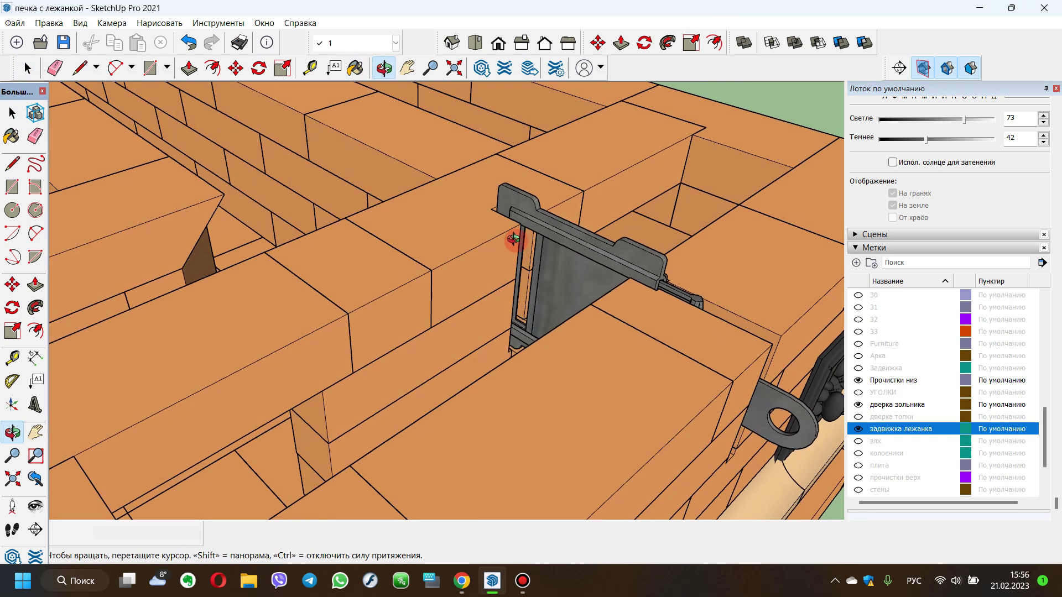
{"action": "mouse_move", "coordinate": [588, 265]}
{"action": "left_mouse_down"}
{"action": "mouse_move", "coordinate": [520, 249]}
{"action": "mouse_move", "coordinate": [372, 294]}
{"action": "left_mouse_up"}
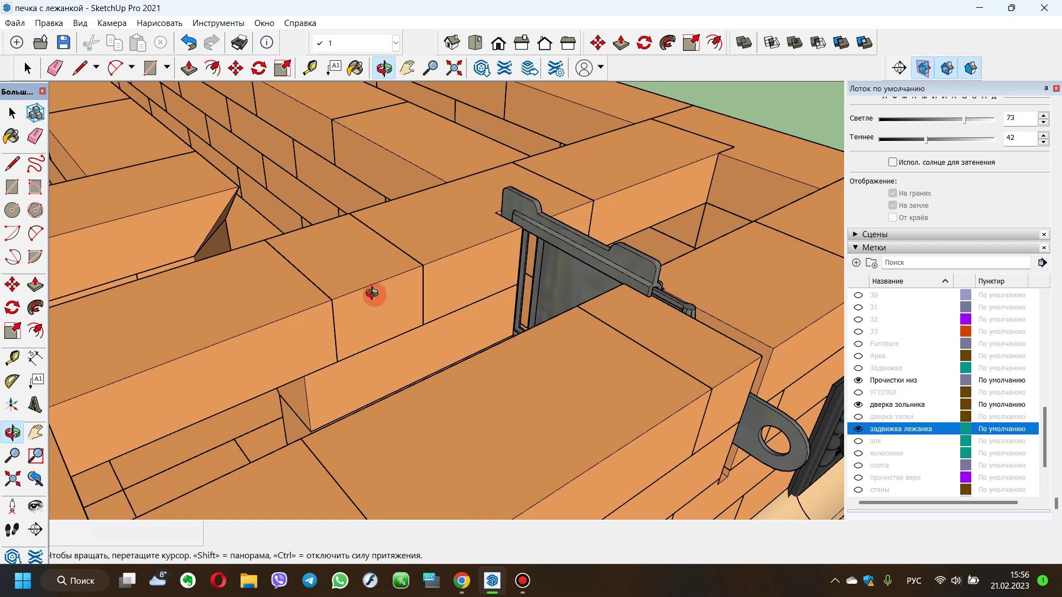
{"action": "scroll", "coordinate": [382, 295], "scroll_direction": "down", "scroll_amount": 2}
{"action": "scroll", "coordinate": [389, 296], "scroll_direction": "up", "scroll_amount": 2}
{"action": "mouse_move", "coordinate": [348, 353]}
{"action": "left_mouse_down"}
{"action": "mouse_move", "coordinate": [297, 386]}
{"action": "mouse_move", "coordinate": [224, 357]}
{"action": "left_mouse_up"}
{"action": "scroll", "coordinate": [441, 329], "scroll_direction": "down", "scroll_amount": 1}
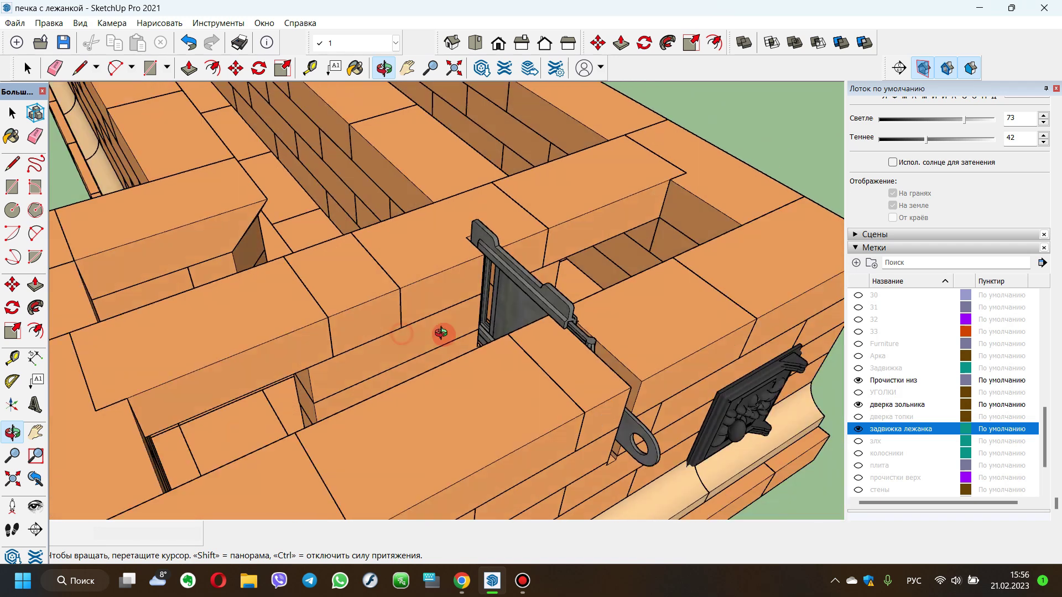
{"action": "scroll", "coordinate": [487, 332], "scroll_direction": "down", "scroll_amount": 2}
{"action": "scroll", "coordinate": [491, 359], "scroll_direction": "up", "scroll_amount": 2}
{"action": "scroll", "coordinate": [491, 359], "scroll_direction": "down", "scroll_amount": 3}
Step: Orbit and zoom over the L-shaped stove top and the damper area
{"action": "mouse_move", "coordinate": [493, 372]}
{"action": "left_mouse_down"}
{"action": "mouse_move", "coordinate": [458, 386]}
{"action": "mouse_move", "coordinate": [310, 249]}
{"action": "left_mouse_up"}
{"action": "scroll", "coordinate": [299, 243], "scroll_direction": "up", "scroll_amount": 2}
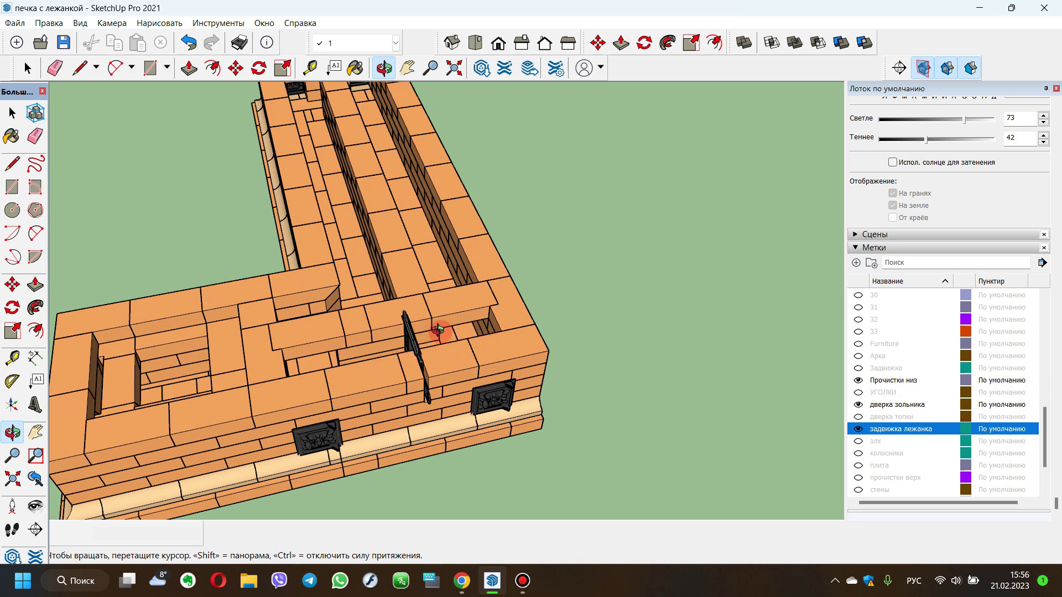
{"action": "scroll", "coordinate": [443, 331], "scroll_direction": "down", "scroll_amount": 2}
{"action": "scroll", "coordinate": [465, 335], "scroll_direction": "down", "scroll_amount": 1}
{"action": "scroll", "coordinate": [476, 351], "scroll_direction": "down", "scroll_amount": 2}
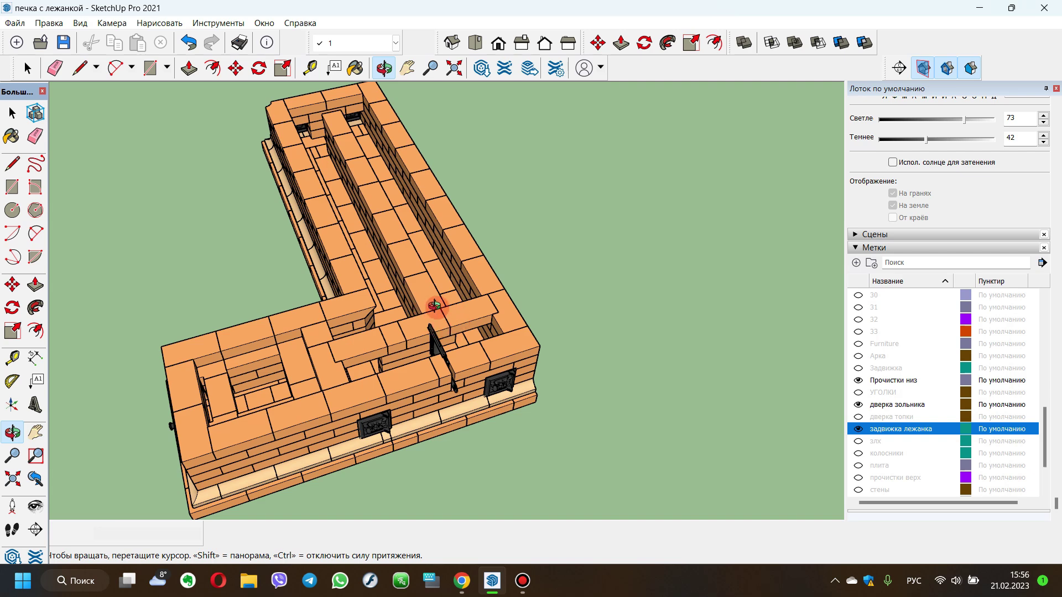
{"action": "scroll", "coordinate": [416, 347], "scroll_direction": "up", "scroll_amount": 2}
{"action": "scroll", "coordinate": [431, 351], "scroll_direction": "up", "scroll_amount": 1}
{"action": "scroll", "coordinate": [433, 351], "scroll_direction": "up", "scroll_amount": 2}
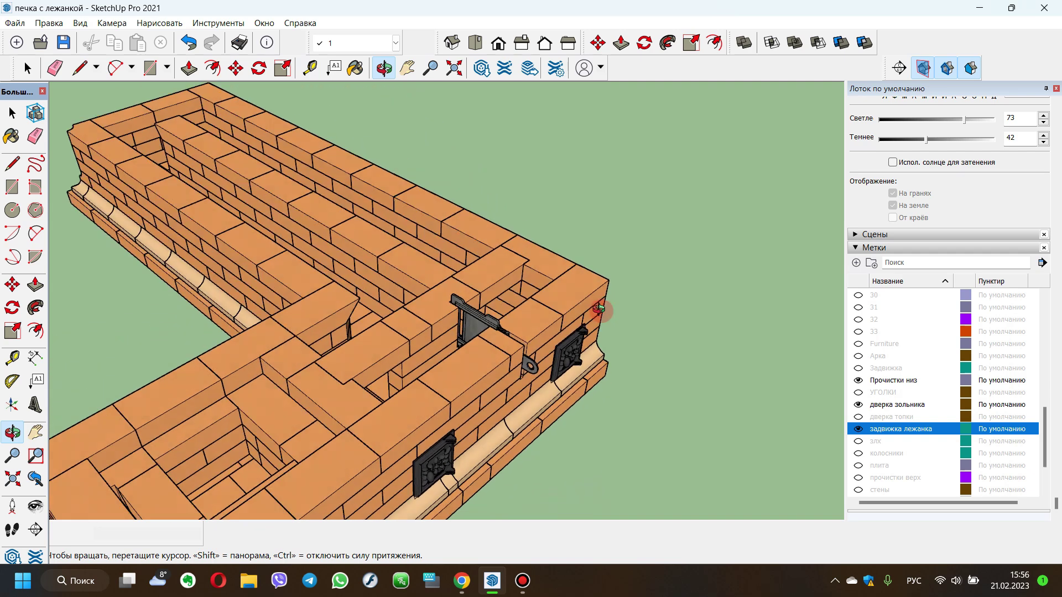
{"action": "scroll", "coordinate": [433, 353], "scroll_direction": "up", "scroll_amount": 1}
{"action": "scroll", "coordinate": [434, 352], "scroll_direction": "up", "scroll_amount": 2}
{"action": "middle_click_drag", "start_coordinate": [508, 314], "coordinate": [412, 300]}
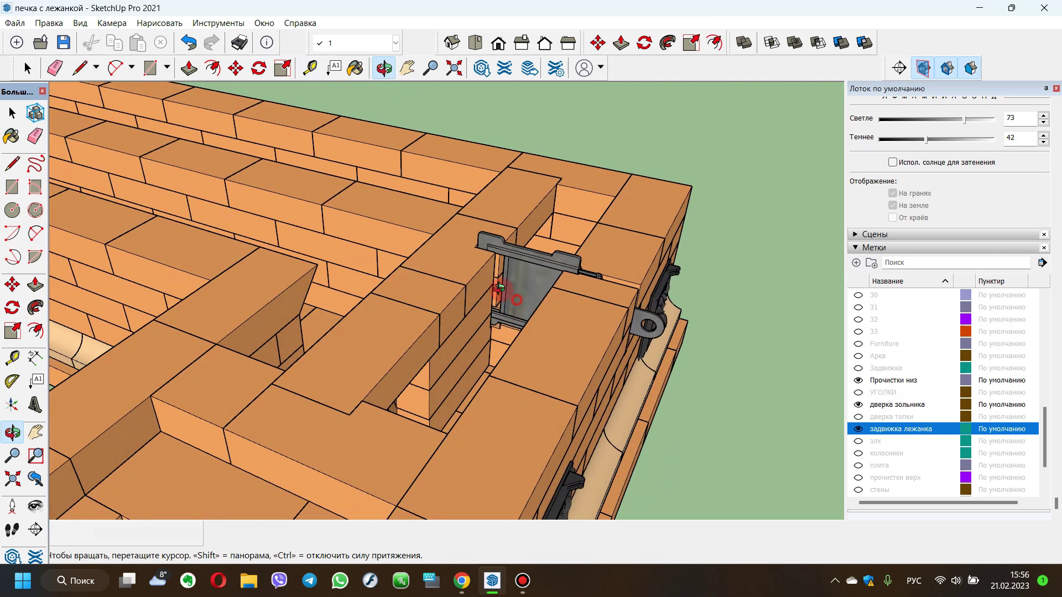
{"action": "scroll", "coordinate": [411, 300], "scroll_direction": "down", "scroll_amount": 2}
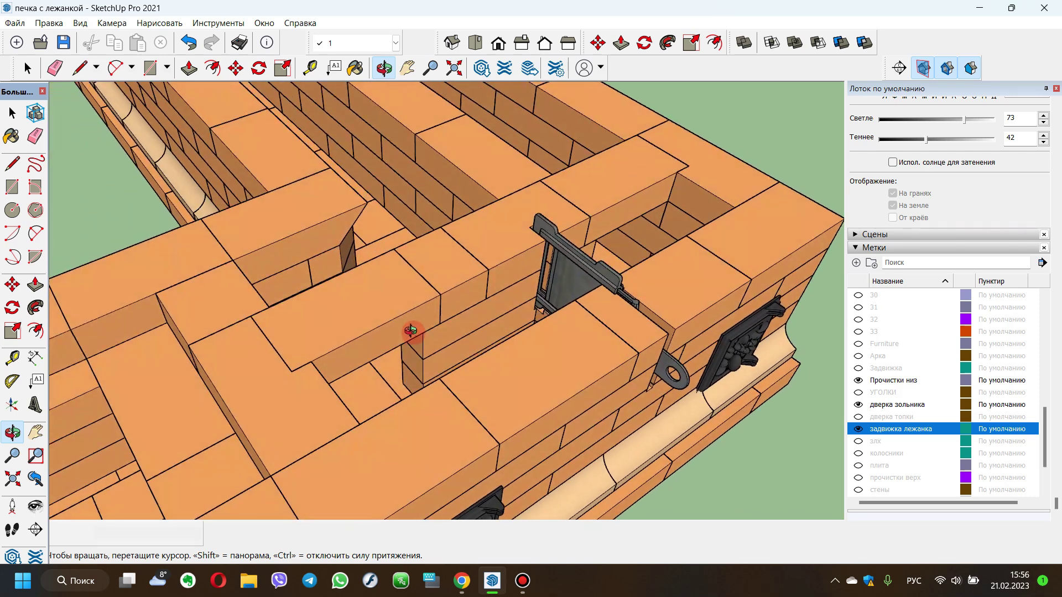
{"action": "scroll", "coordinate": [754, 287], "scroll_direction": "down", "scroll_amount": 5}
{"action": "mouse_move", "coordinate": [754, 287]}
{"action": "middle_mouse_down"}
{"action": "mouse_move", "coordinate": [550, 320]}
{"action": "mouse_move", "coordinate": [596, 355]}
{"action": "middle_mouse_up"}
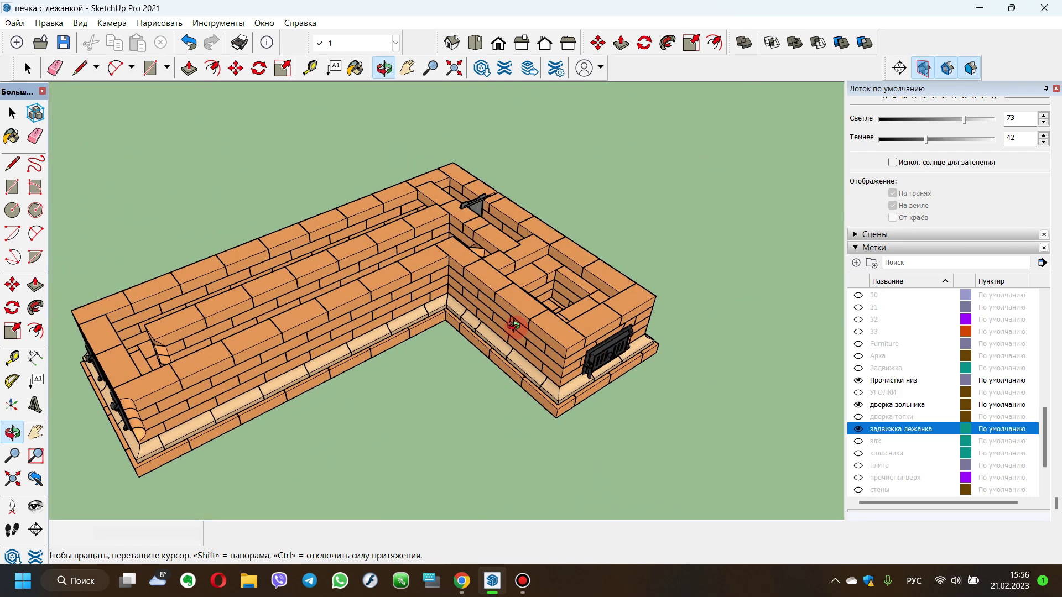
{"action": "left_click_drag", "start_coordinate": [501, 320], "coordinate": [504, 312]}
Step: Turn on brick course tag 7 and orbit around the inner channel inside the stove group
{"action": "key", "text": "space"}
{"action": "scroll", "coordinate": [940, 387], "scroll_direction": "up", "scroll_amount": 10}
{"action": "left_click", "coordinate": [858, 381]}
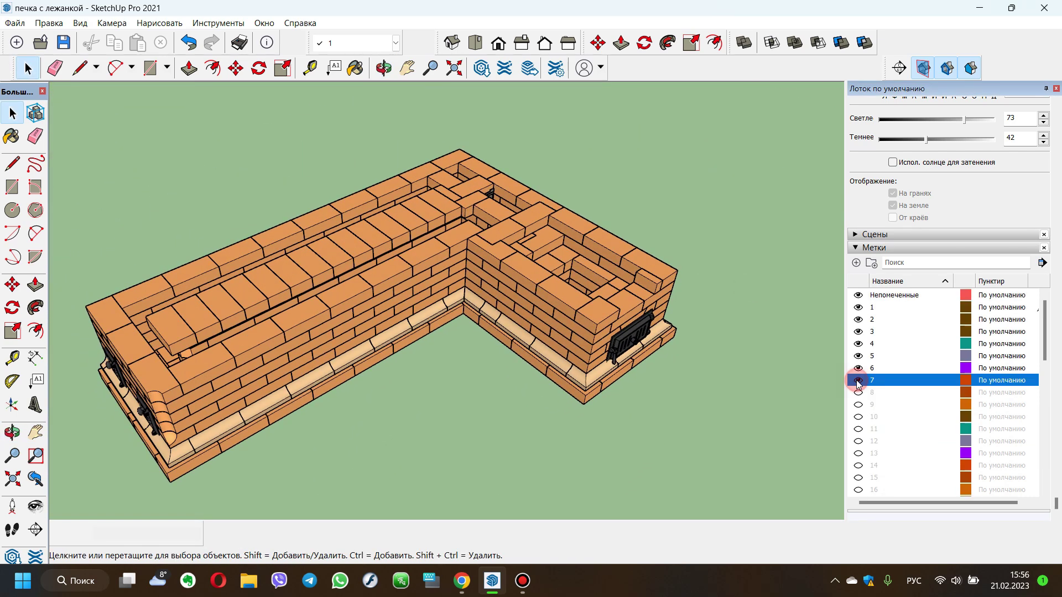
{"action": "double_click", "coordinate": [540, 220]}
{"action": "scroll", "coordinate": [360, 429], "scroll_direction": "up", "scroll_amount": 10}
{"action": "middle_click_drag", "start_coordinate": [360, 430], "coordinate": [396, 426]}
{"action": "scroll", "coordinate": [396, 426], "scroll_direction": "down", "scroll_amount": 5}
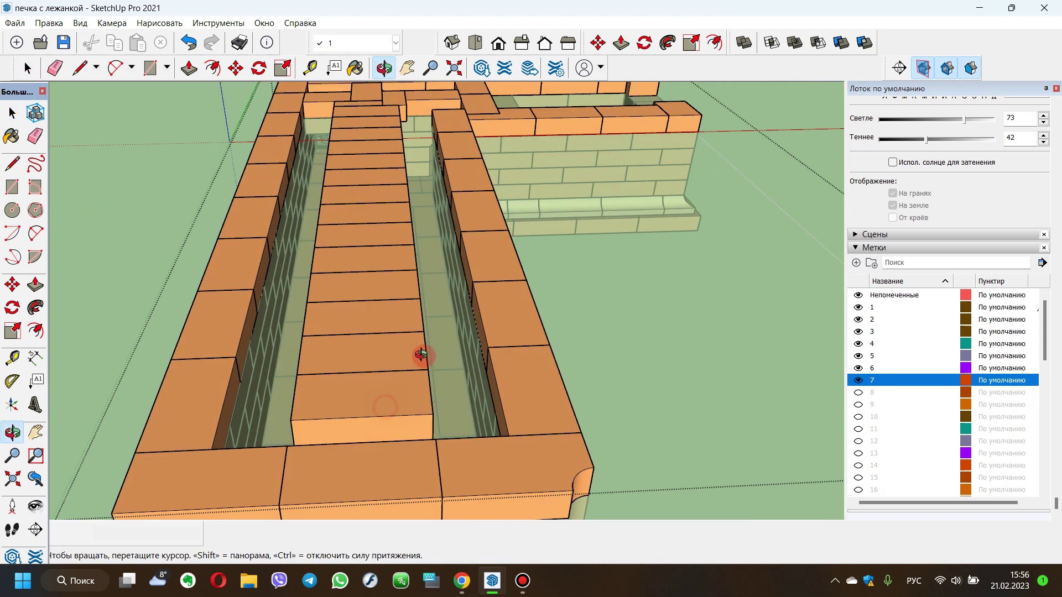
{"action": "middle_click_drag", "start_coordinate": [422, 355], "coordinate": [359, 360]}
{"action": "mouse_move", "coordinate": [398, 259]}
{"action": "left_mouse_down"}
{"action": "mouse_move", "coordinate": [327, 408]}
{"action": "mouse_move", "coordinate": [363, 333]}
{"action": "left_mouse_up"}
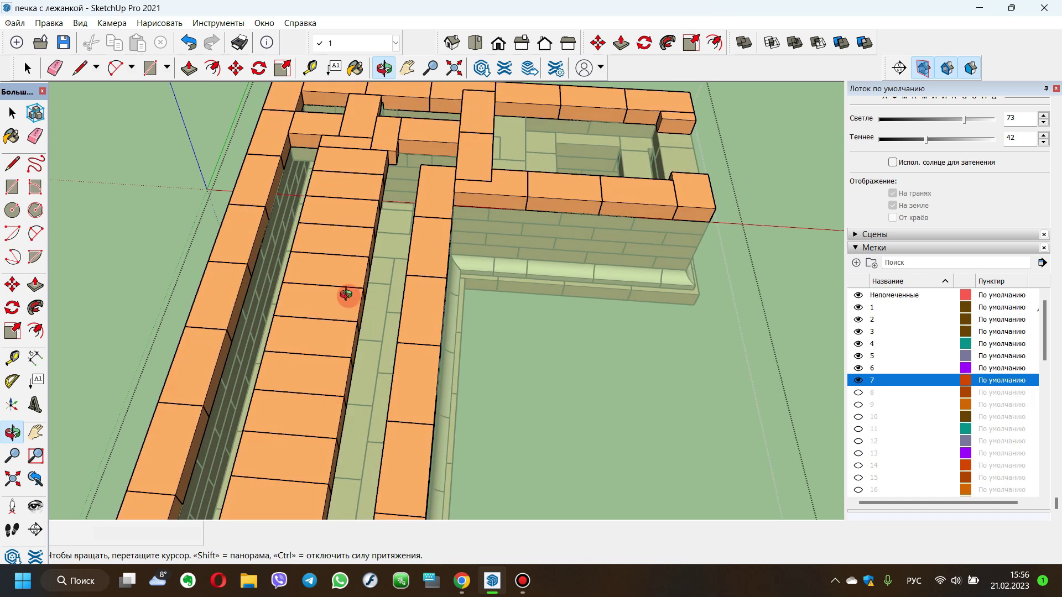
{"action": "scroll", "coordinate": [386, 198], "scroll_direction": "down", "scroll_amount": 5}
{"action": "mouse_move", "coordinate": [467, 311]}
{"action": "left_mouse_down"}
{"action": "mouse_move", "coordinate": [183, 349]}
{"action": "mouse_move", "coordinate": [403, 298]}
{"action": "left_mouse_up"}
Step: Show the шамот 01 fireclay lining and orbit to look into the firebox
{"action": "key", "text": "space"}
{"action": "scroll", "coordinate": [861, 455], "scroll_direction": "down", "scroll_amount": 5}
{"action": "left_click", "coordinate": [861, 455]}
{"action": "scroll", "coordinate": [553, 403], "scroll_direction": "up", "scroll_amount": 4}
{"action": "scroll", "coordinate": [612, 426], "scroll_direction": "up", "scroll_amount": 3}
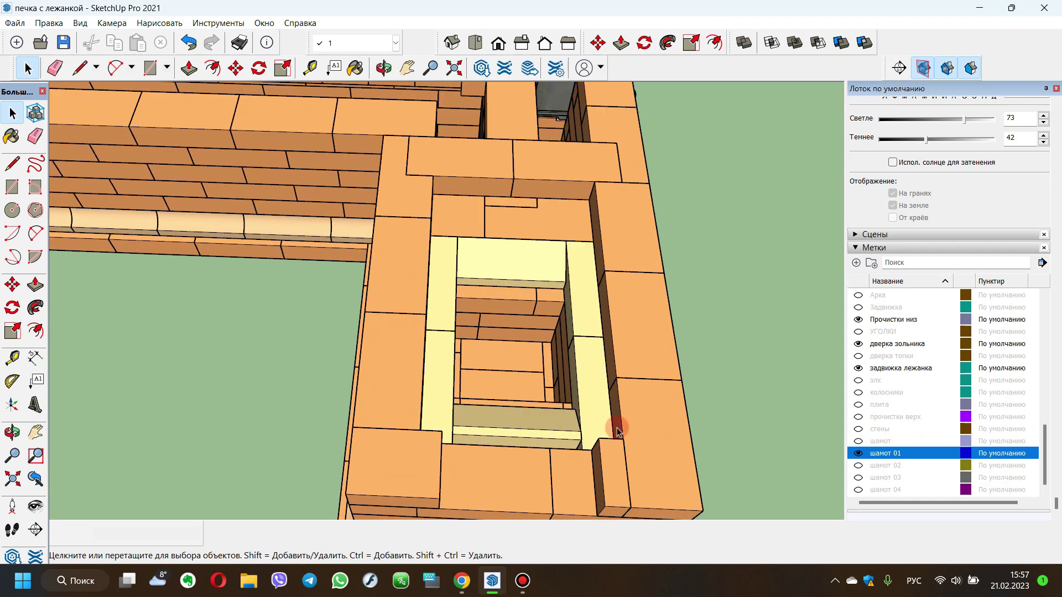
{"action": "key", "text": "o"}
{"action": "left_click_drag", "start_coordinate": [445, 98], "coordinate": [553, 332]}
Step: Show the колосники grate bars, шамот 02, дверка топки firebox door and brick course 8
{"action": "left_click", "coordinate": [858, 392]}
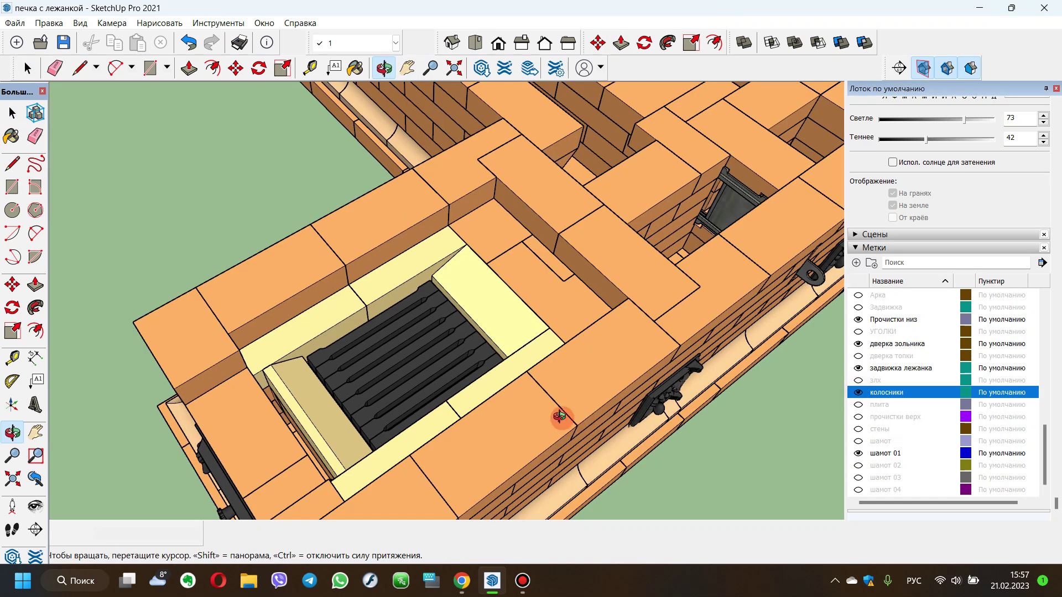
{"action": "left_click_drag", "start_coordinate": [396, 389], "coordinate": [486, 339]}
{"action": "left_click", "coordinate": [858, 465]}
{"action": "mouse_move", "coordinate": [375, 417]}
{"action": "left_mouse_down"}
{"action": "mouse_move", "coordinate": [503, 374]}
{"action": "mouse_move", "coordinate": [305, 424]}
{"action": "mouse_move", "coordinate": [272, 407]}
{"action": "left_mouse_up"}
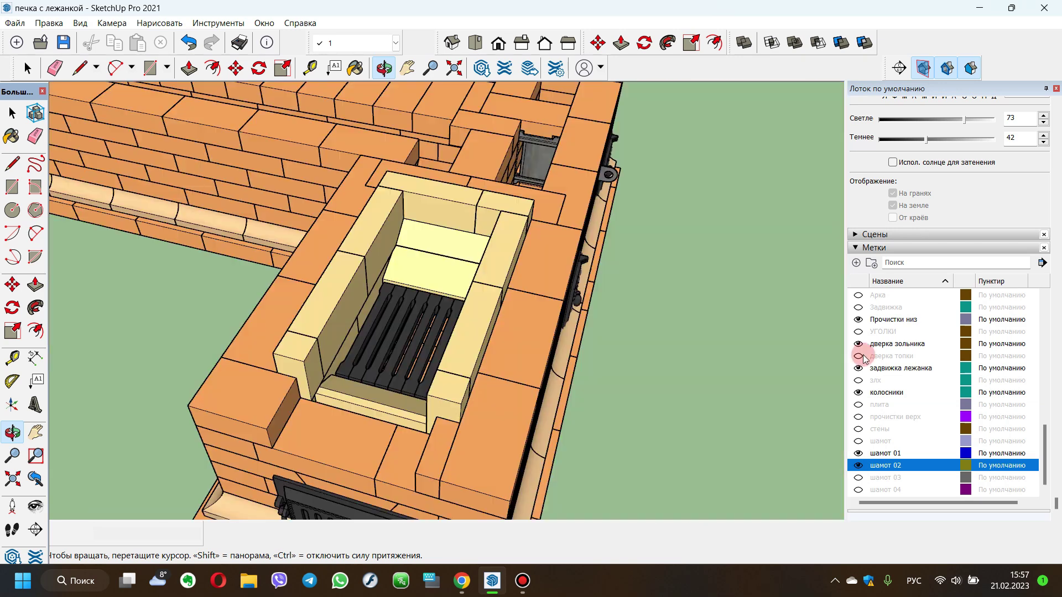
{"action": "left_click", "coordinate": [858, 355]}
{"action": "mouse_move", "coordinate": [355, 380]}
{"action": "left_mouse_down"}
{"action": "mouse_move", "coordinate": [465, 268]}
{"action": "mouse_move", "coordinate": [486, 230]}
{"action": "left_mouse_up"}
{"action": "scroll", "coordinate": [940, 387], "scroll_direction": "up", "scroll_amount": 5}
{"action": "left_click", "coordinate": [858, 368]}
{"action": "mouse_move", "coordinate": [628, 336]}
{"action": "left_mouse_down"}
{"action": "mouse_move", "coordinate": [728, 375]}
{"action": "mouse_move", "coordinate": [597, 334]}
{"action": "mouse_move", "coordinate": [547, 206]}
{"action": "left_mouse_up"}
Step: Exit the stove group edit and orbit to a higher view of the stove
{"action": "key", "text": "space"}
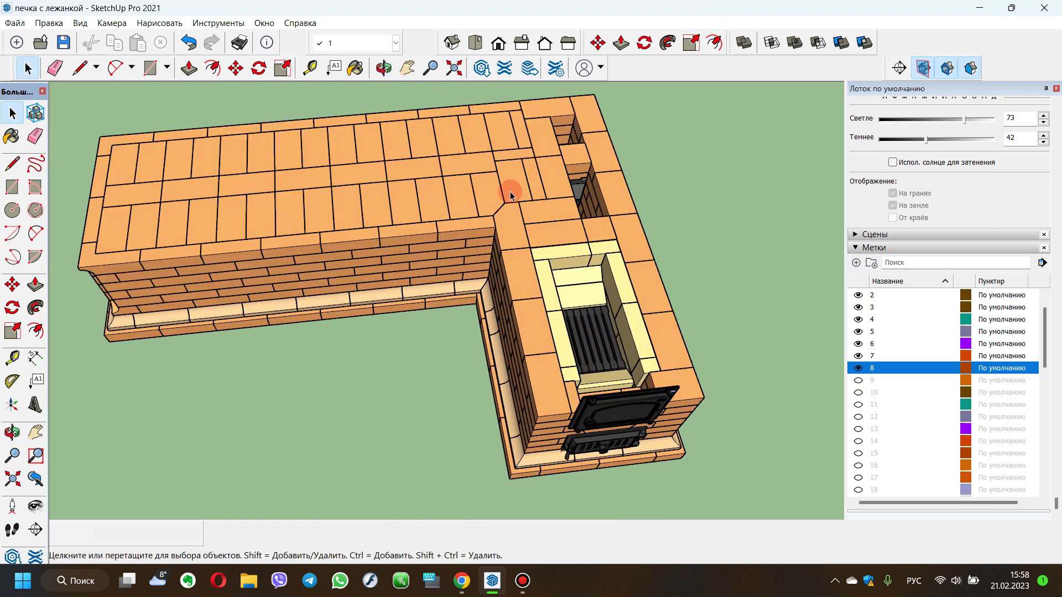
{"action": "middle_click_drag", "start_coordinate": [510, 194], "coordinate": [505, 190]}
{"action": "middle_click_drag", "start_coordinate": [437, 89], "coordinate": [31, 191]}
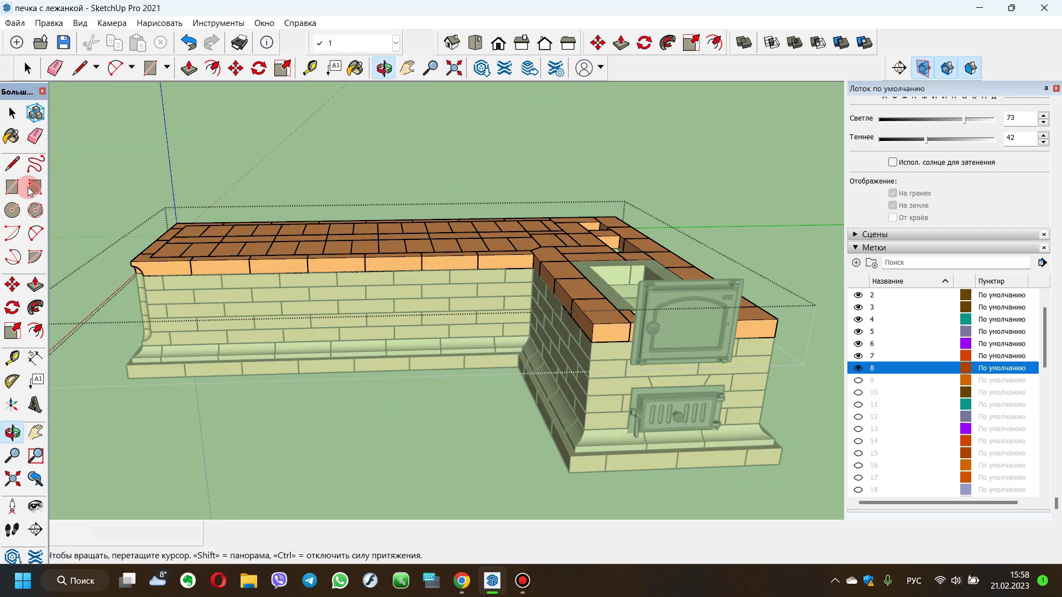
{"action": "left_click", "coordinate": [12, 112]}
{"action": "left_click", "coordinate": [339, 338]}
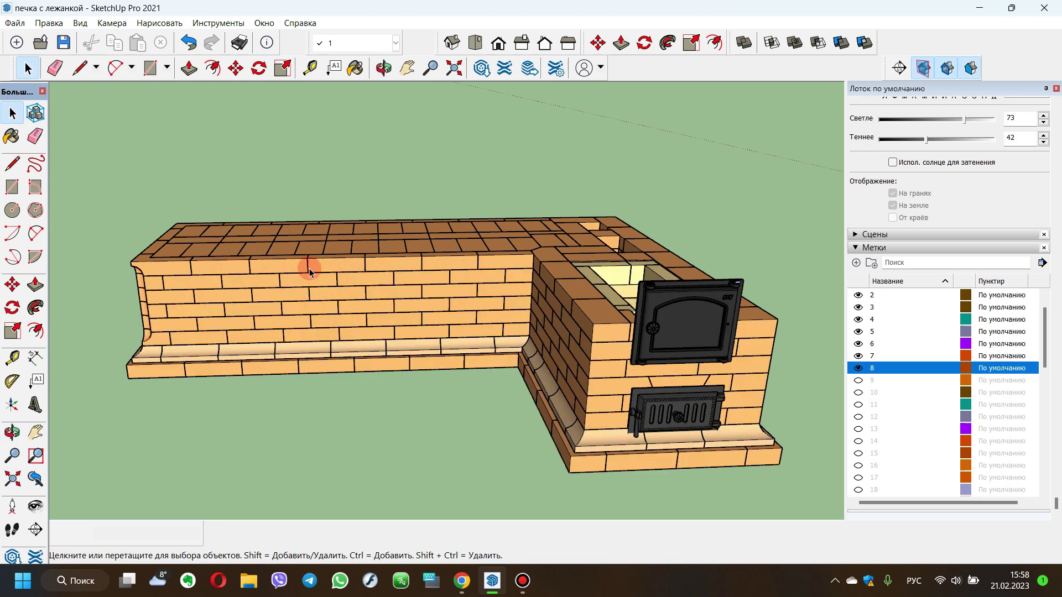
{"action": "left_click", "coordinate": [384, 68]}
{"action": "mouse_move", "coordinate": [426, 182]}
{"action": "left_mouse_down"}
{"action": "mouse_move", "coordinate": [393, 387]}
{"action": "mouse_move", "coordinate": [430, 179]}
{"action": "left_mouse_up"}
{"action": "scroll", "coordinate": [430, 205], "scroll_direction": "up", "scroll_amount": 2}
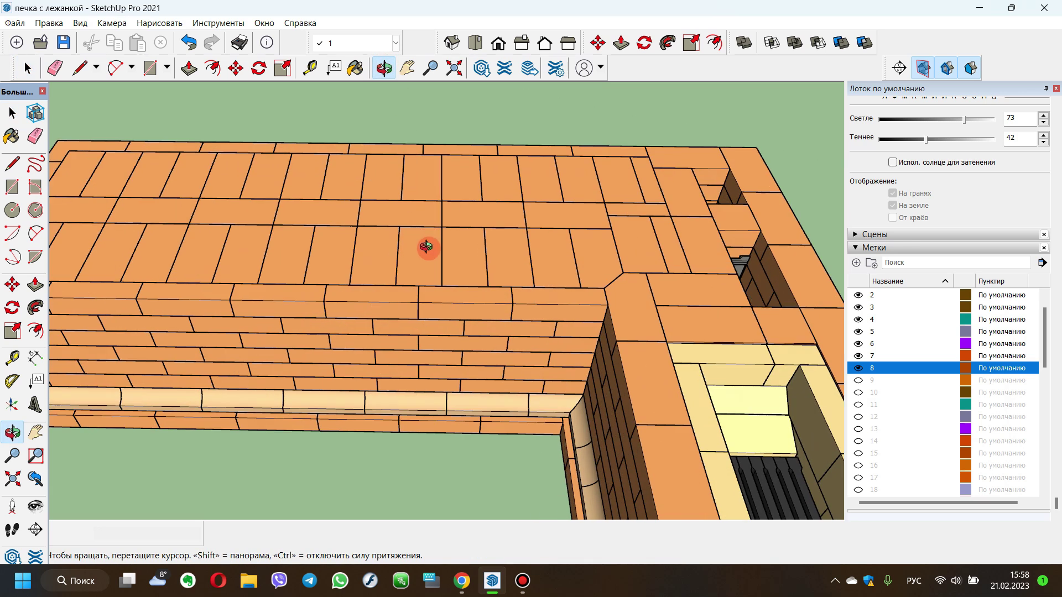
{"action": "scroll", "coordinate": [423, 332], "scroll_direction": "up", "scroll_amount": 3}
{"action": "scroll", "coordinate": [422, 348], "scroll_direction": "up", "scroll_amount": 1}
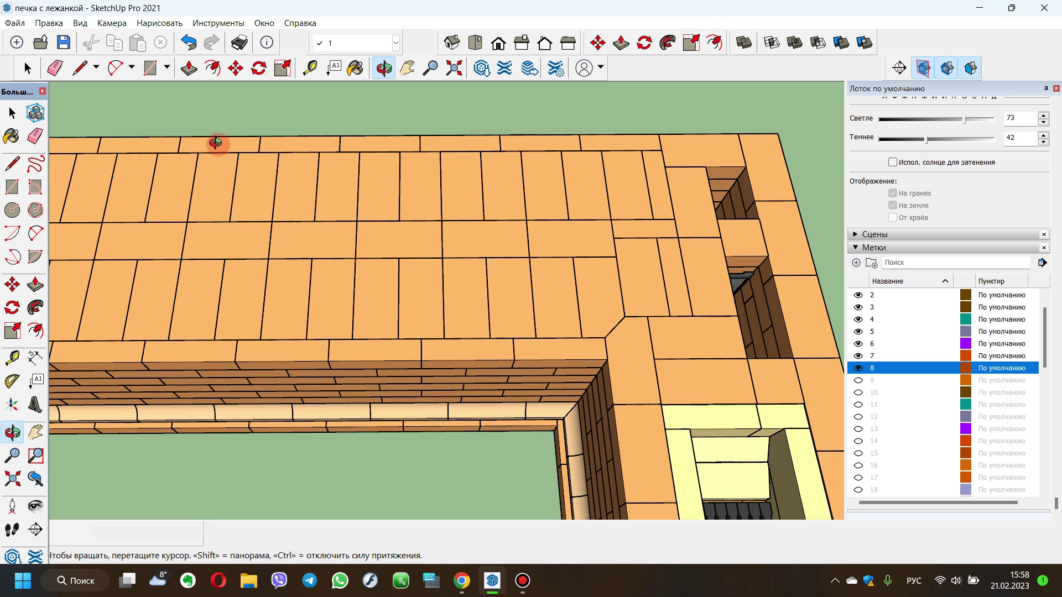
{"action": "scroll", "coordinate": [534, 167], "scroll_direction": "down", "scroll_amount": 1}
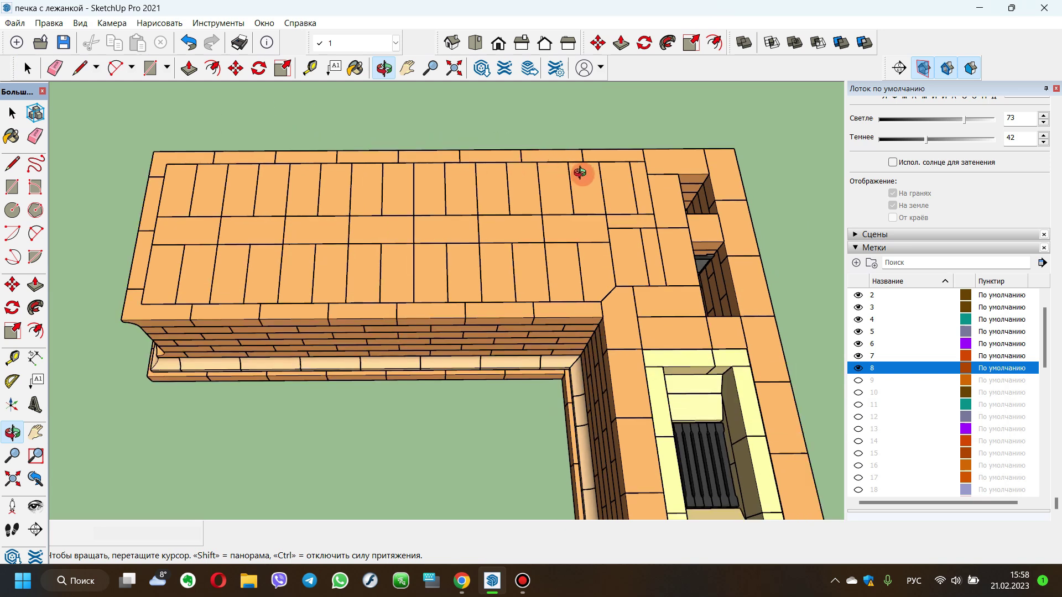
Step: Open the stove group and select a top brick to check its tag
{"action": "left_click", "coordinate": [12, 113]}
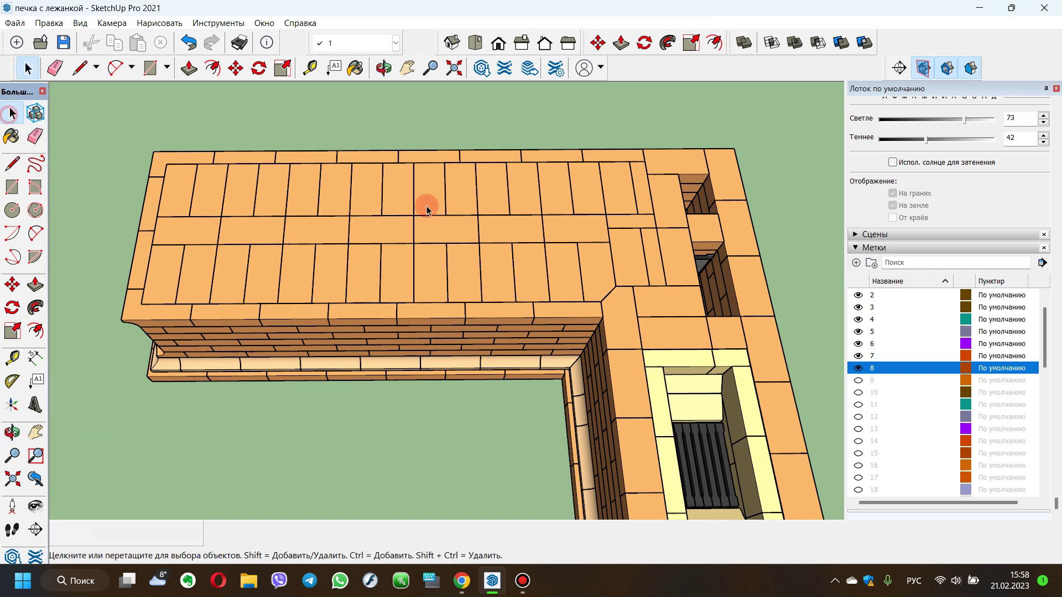
{"action": "left_click", "coordinate": [518, 200]}
{"action": "double_click", "coordinate": [494, 188]}
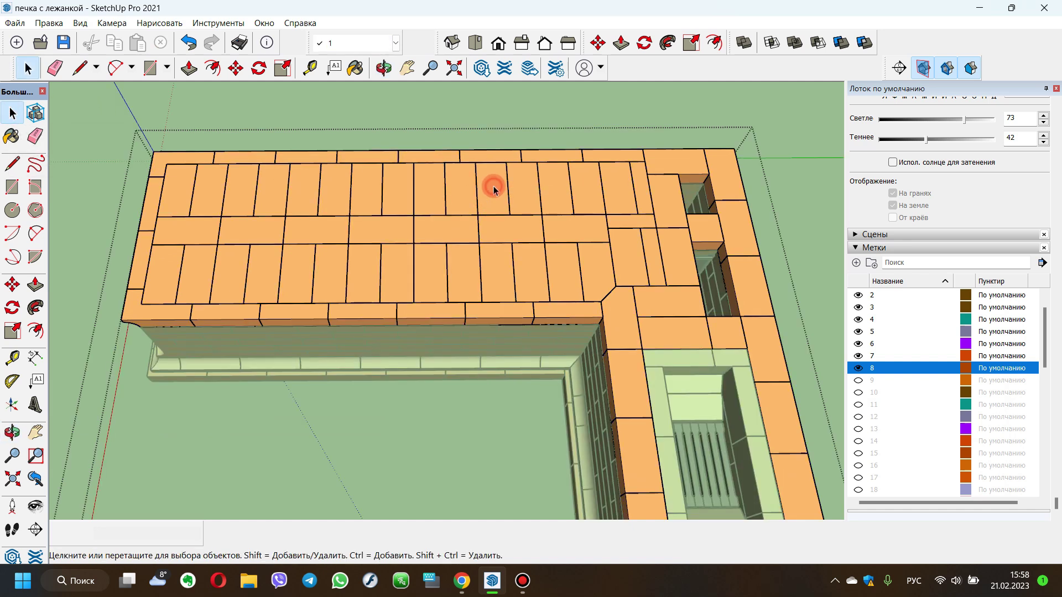
{"action": "left_click", "coordinate": [553, 181]}
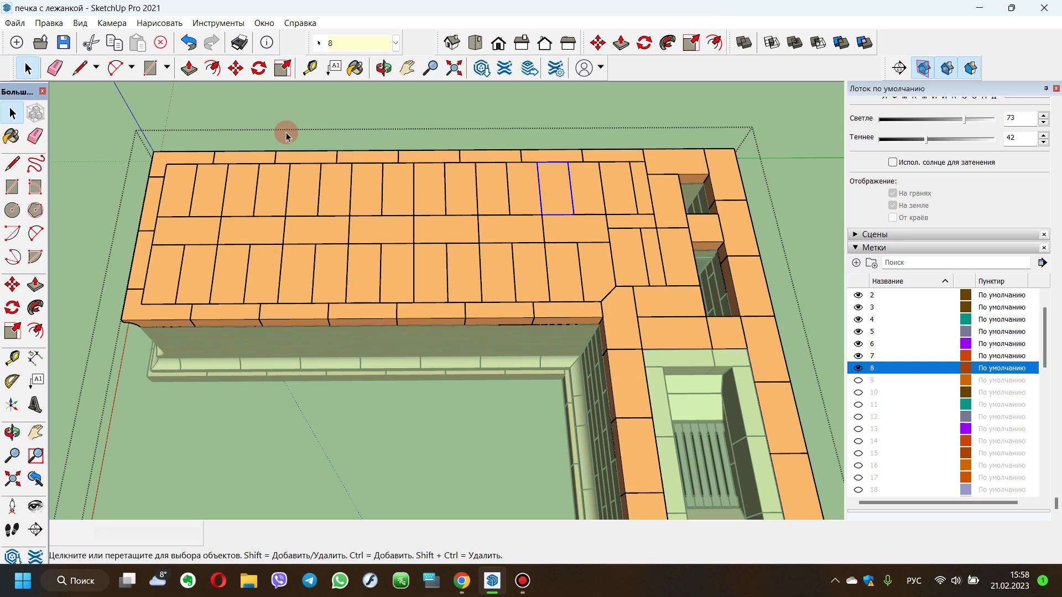
Step: Orbit and zoom to a close view of the firebox corner
{"action": "left_click", "coordinate": [386, 67]}
{"action": "scroll", "coordinate": [609, 244], "scroll_direction": "down", "scroll_amount": 2}
{"action": "scroll", "coordinate": [609, 244], "scroll_direction": "down", "scroll_amount": 2}
{"action": "scroll", "coordinate": [645, 255], "scroll_direction": "up", "scroll_amount": 3}
{"action": "scroll", "coordinate": [626, 204], "scroll_direction": "up", "scroll_amount": 3}
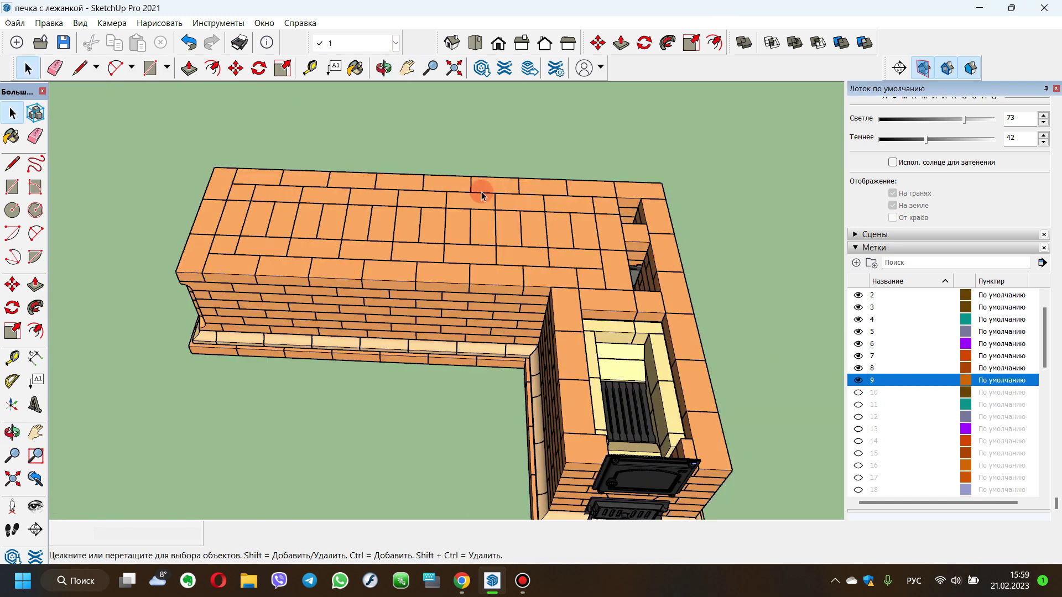
{"action": "left_click", "coordinate": [384, 67]}
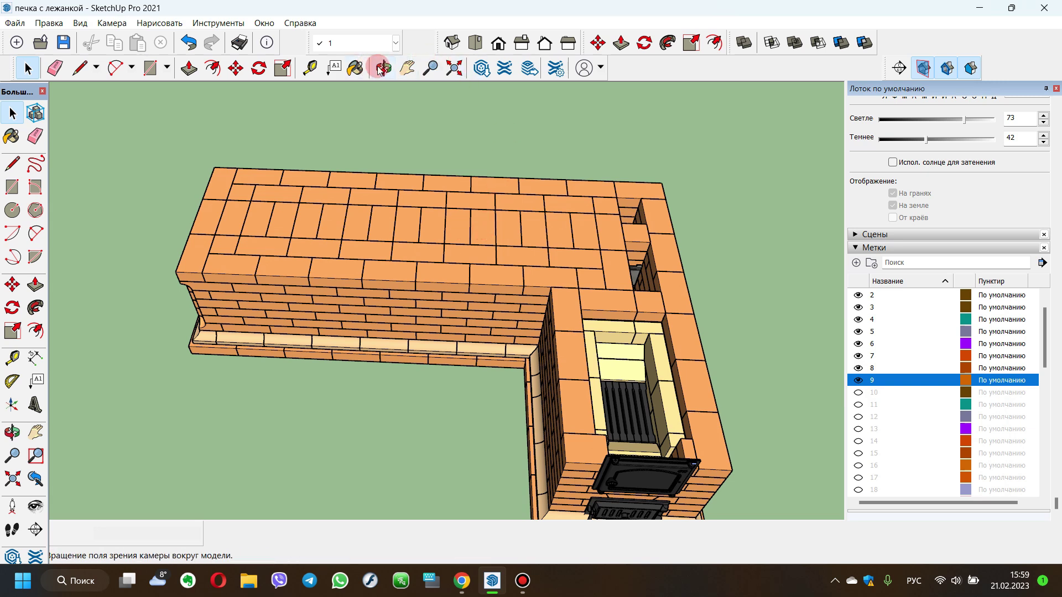
{"action": "mouse_move", "coordinate": [391, 244]}
{"action": "left_mouse_down"}
{"action": "mouse_move", "coordinate": [435, 204]}
{"action": "mouse_move", "coordinate": [467, 280]}
{"action": "mouse_move", "coordinate": [450, 244]}
{"action": "mouse_move", "coordinate": [466, 268]}
{"action": "left_mouse_up"}
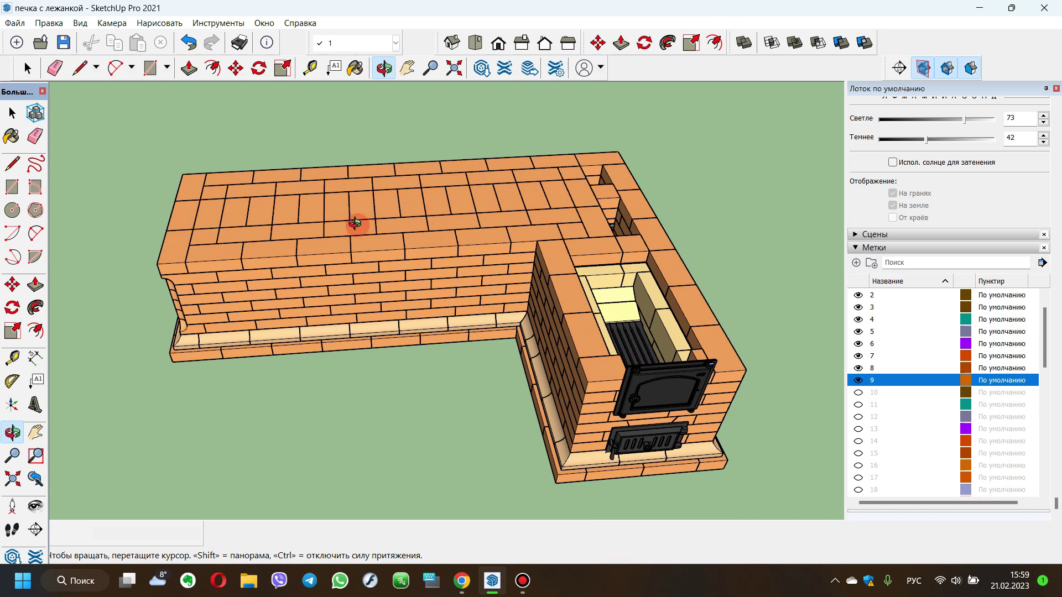
{"action": "mouse_move", "coordinate": [542, 315]}
{"action": "left_mouse_down"}
{"action": "mouse_move", "coordinate": [476, 265]}
{"action": "mouse_move", "coordinate": [790, 214]}
{"action": "mouse_move", "coordinate": [769, 248]}
{"action": "mouse_move", "coordinate": [581, 330]}
{"action": "mouse_move", "coordinate": [287, 351]}
{"action": "left_mouse_up"}
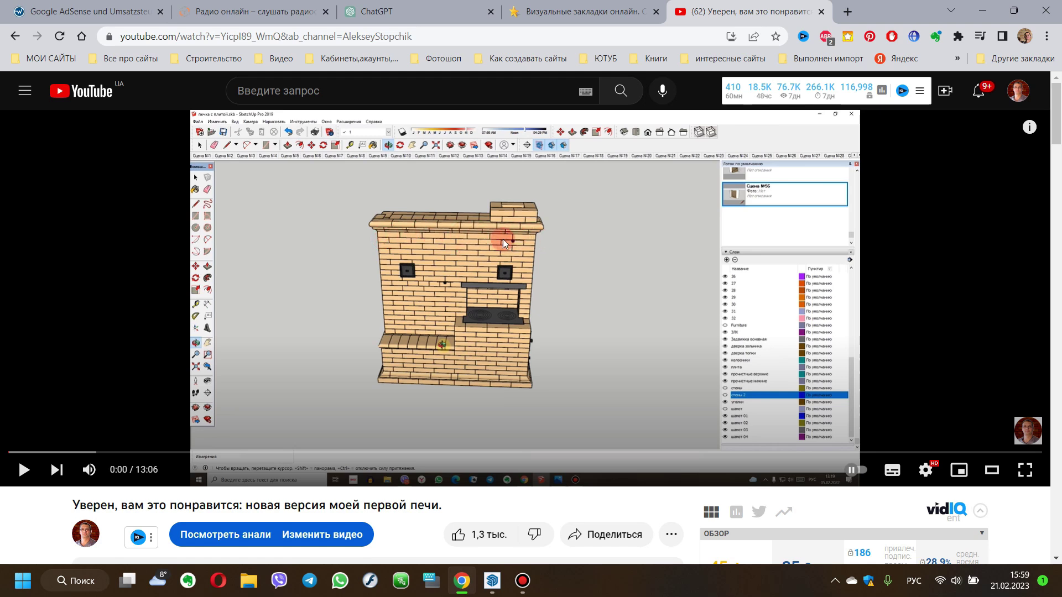
Step: Back in the stove model, orbit and zoom from above onto the hexagonal flue opening
{"action": "left_click", "coordinate": [496, 589]}
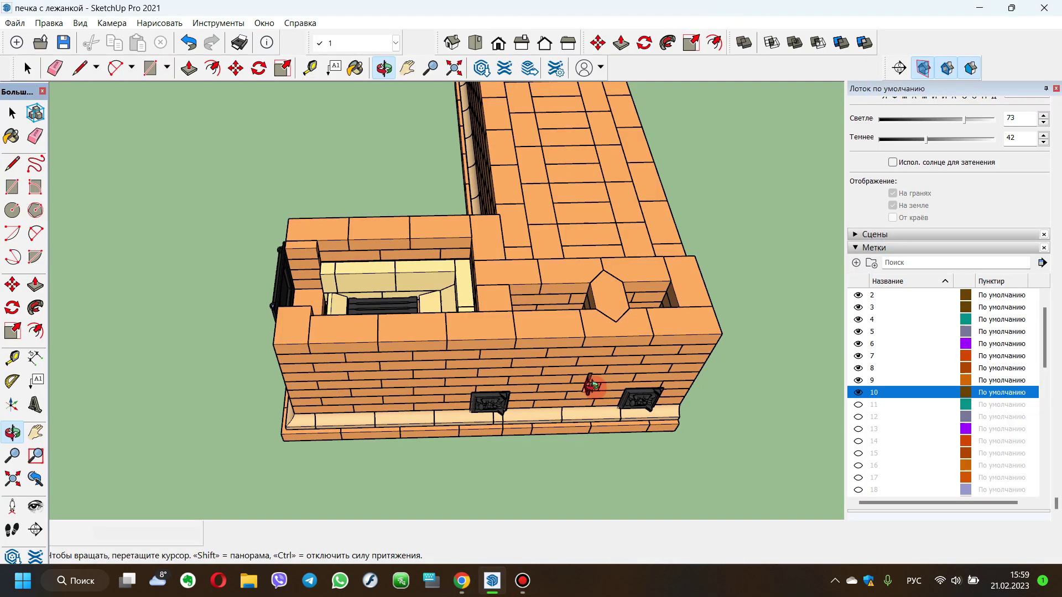
{"action": "mouse_move", "coordinate": [526, 355]}
{"action": "left_mouse_down"}
{"action": "mouse_move", "coordinate": [513, 401]}
{"action": "mouse_move", "coordinate": [616, 443]}
{"action": "mouse_move", "coordinate": [635, 426]}
{"action": "left_mouse_up"}
{"action": "scroll", "coordinate": [604, 440], "scroll_direction": "up", "scroll_amount": 2}
{"action": "scroll", "coordinate": [605, 440], "scroll_direction": "up", "scroll_amount": 2}
{"action": "scroll", "coordinate": [603, 354], "scroll_direction": "up", "scroll_amount": 3}
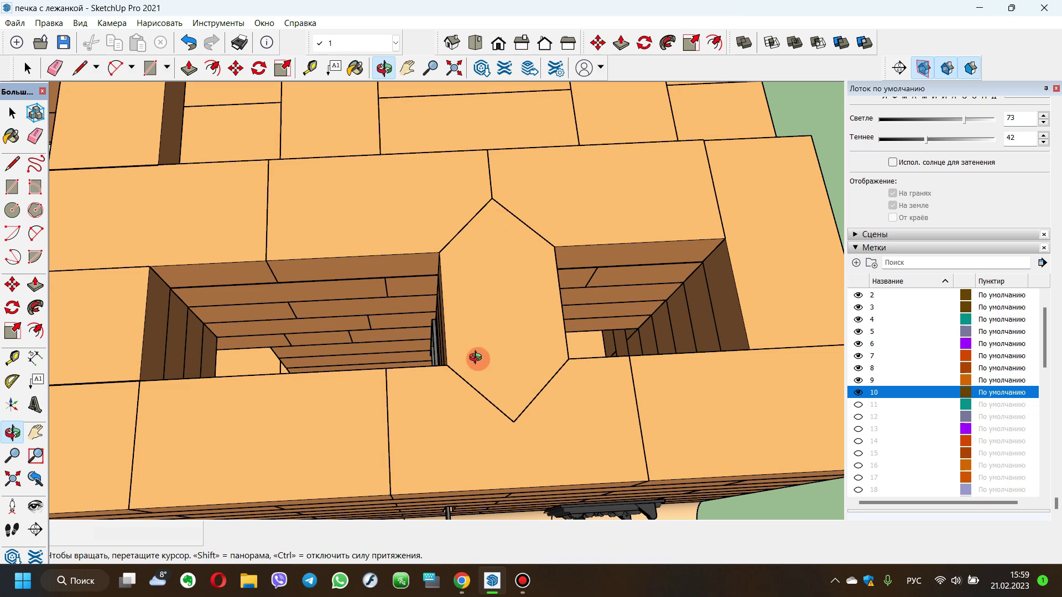
{"action": "left_click", "coordinate": [12, 113]}
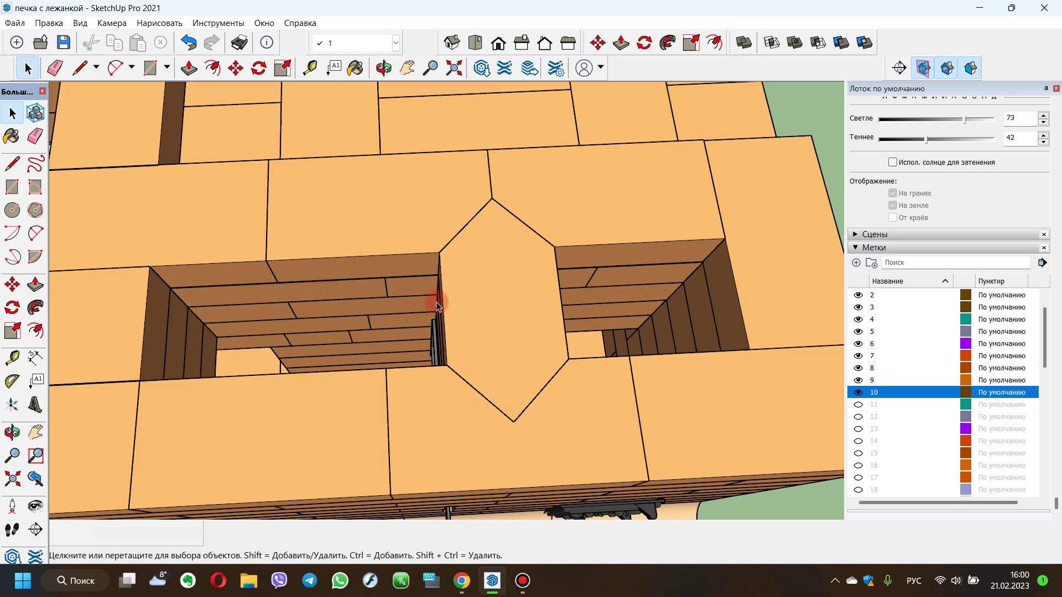
{"action": "scroll", "coordinate": [515, 306], "scroll_direction": "down", "scroll_amount": 1}
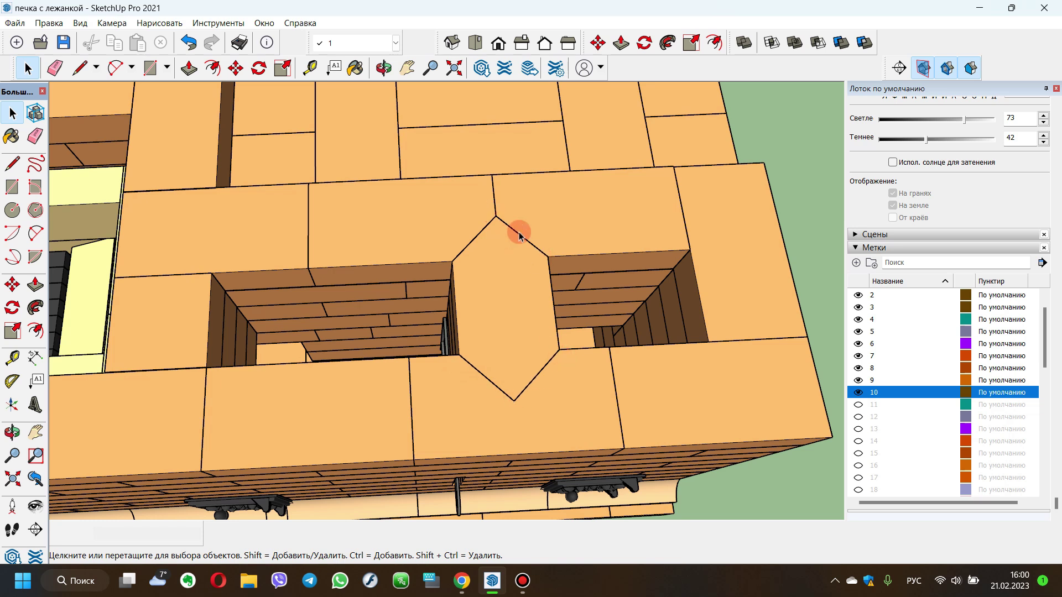
{"action": "scroll", "coordinate": [547, 332], "scroll_direction": "down", "scroll_amount": 3}
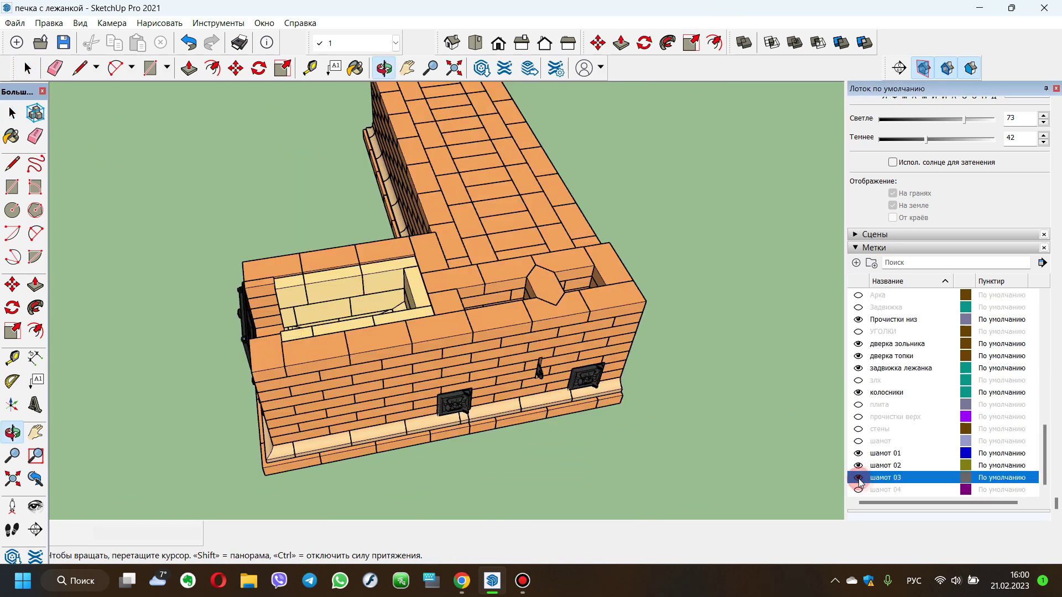
Step: Show the шамот 04 fireclay course and view it from in front of the firebox door
{"action": "mouse_move", "coordinate": [259, 308]}
{"action": "left_mouse_down"}
{"action": "mouse_move", "coordinate": [498, 375]}
{"action": "mouse_move", "coordinate": [690, 319]}
{"action": "mouse_move", "coordinate": [651, 368]}
{"action": "left_mouse_up"}
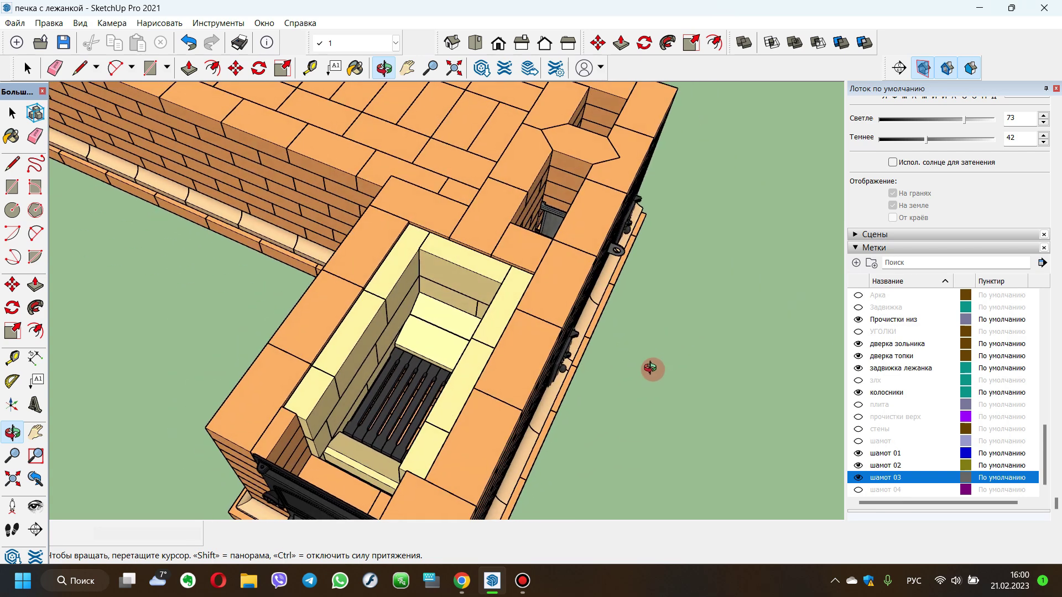
{"action": "left_click", "coordinate": [859, 490]}
{"action": "mouse_move", "coordinate": [433, 365]}
{"action": "left_mouse_down"}
{"action": "mouse_move", "coordinate": [520, 331]}
{"action": "mouse_move", "coordinate": [419, 313]}
{"action": "left_mouse_up"}
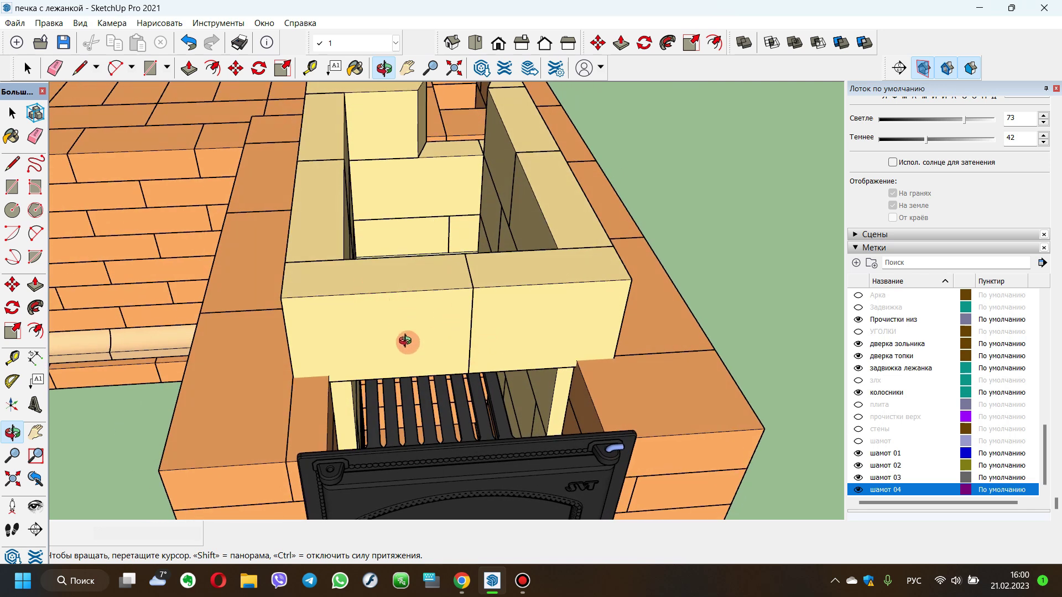
{"action": "mouse_move", "coordinate": [516, 319]}
{"action": "left_mouse_down"}
{"action": "mouse_move", "coordinate": [483, 334]}
{"action": "mouse_move", "coordinate": [473, 280]}
{"action": "left_mouse_up"}
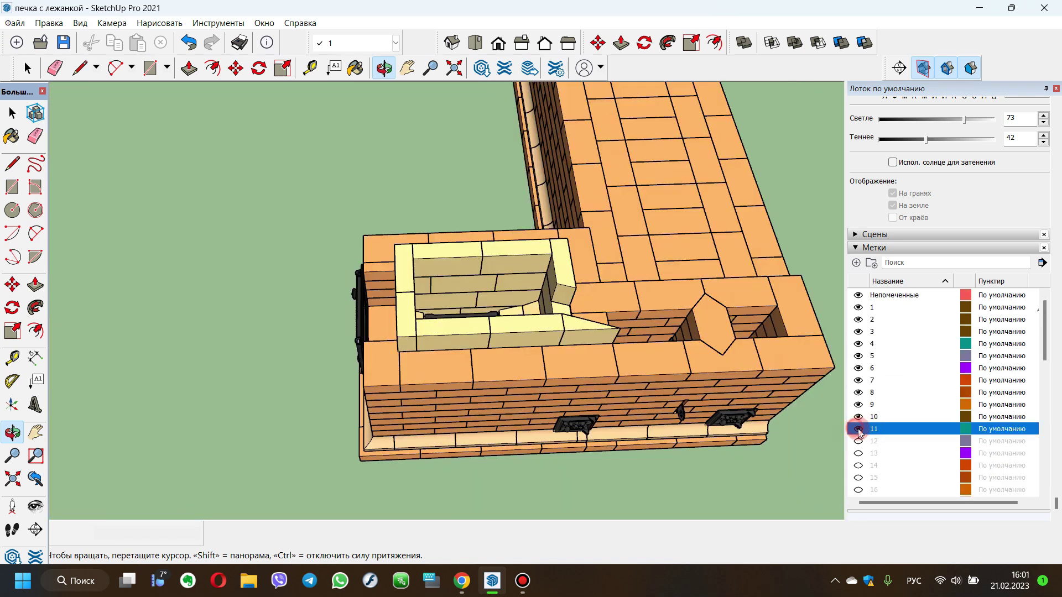
Step: Turn on brick courses 11, 12 and 13 over the firebox
{"action": "left_click", "coordinate": [859, 429]}
{"action": "mouse_move", "coordinate": [697, 348]}
{"action": "left_mouse_down"}
{"action": "mouse_move", "coordinate": [471, 289]}
{"action": "mouse_move", "coordinate": [490, 332]}
{"action": "left_mouse_up"}
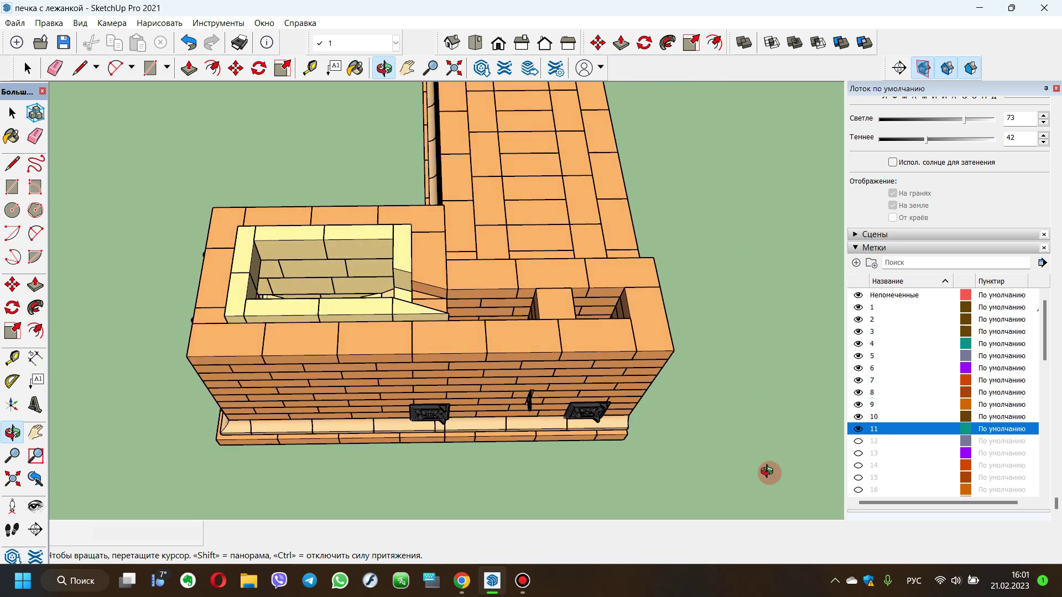
{"action": "left_click", "coordinate": [859, 442]}
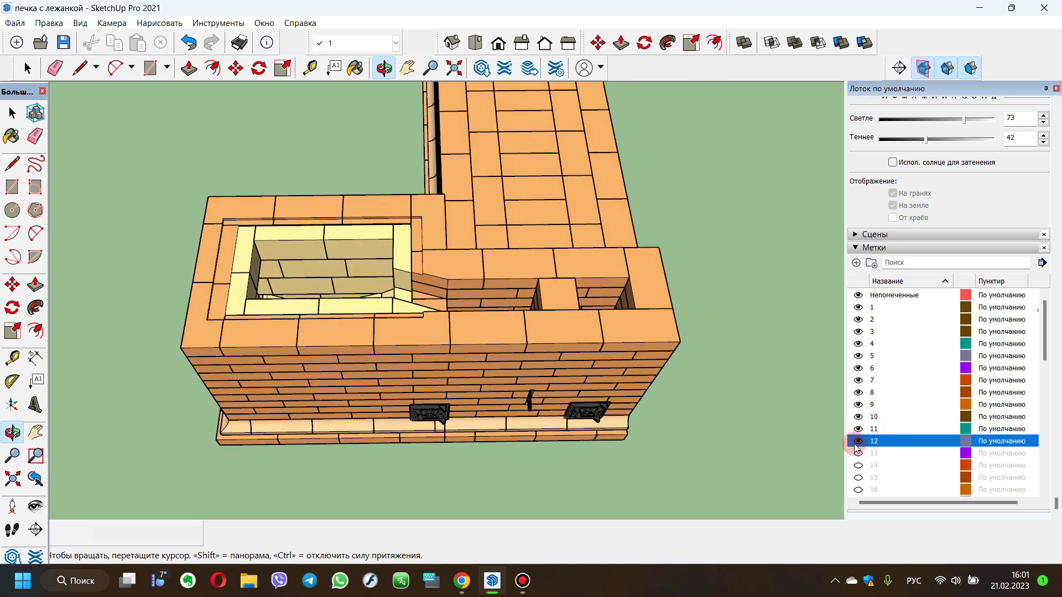
{"action": "left_click", "coordinate": [859, 454]}
Step: Orbit and zoom around the stove top and firebox to inspect the new courses
{"action": "mouse_move", "coordinate": [332, 265]}
{"action": "left_mouse_down"}
{"action": "mouse_move", "coordinate": [841, 343]}
{"action": "mouse_move", "coordinate": [358, 205]}
{"action": "left_mouse_up"}
{"action": "scroll", "coordinate": [462, 237], "scroll_direction": "up", "scroll_amount": 3}
{"action": "scroll", "coordinate": [474, 249], "scroll_direction": "up", "scroll_amount": 2}
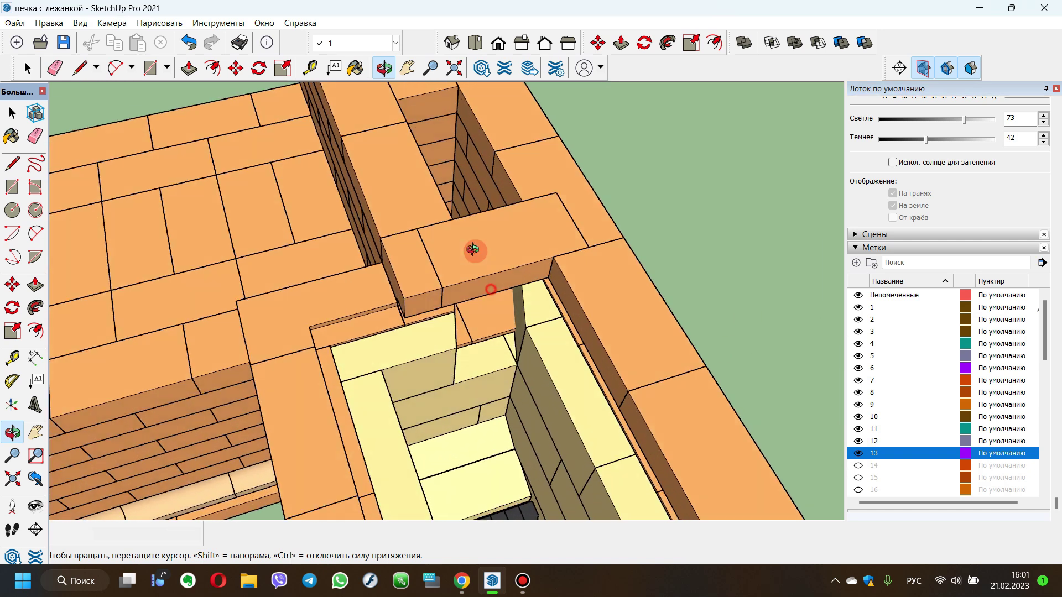
{"action": "scroll", "coordinate": [446, 214], "scroll_direction": "up", "scroll_amount": 3}
{"action": "scroll", "coordinate": [463, 207], "scroll_direction": "up", "scroll_amount": 2}
{"action": "mouse_move", "coordinate": [464, 207]}
{"action": "left_mouse_down"}
{"action": "mouse_move", "coordinate": [436, 204]}
{"action": "mouse_move", "coordinate": [526, 339]}
{"action": "mouse_move", "coordinate": [515, 268]}
{"action": "mouse_move", "coordinate": [598, 287]}
{"action": "left_mouse_up"}
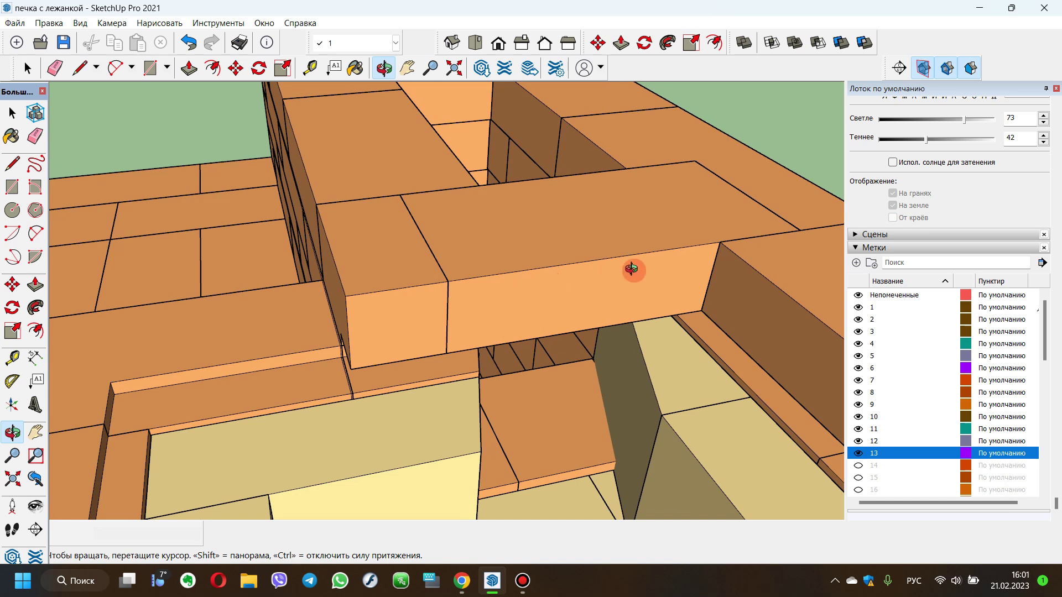
{"action": "scroll", "coordinate": [632, 269], "scroll_direction": "down", "scroll_amount": 5}
{"action": "scroll", "coordinate": [590, 287], "scroll_direction": "down", "scroll_amount": 2}
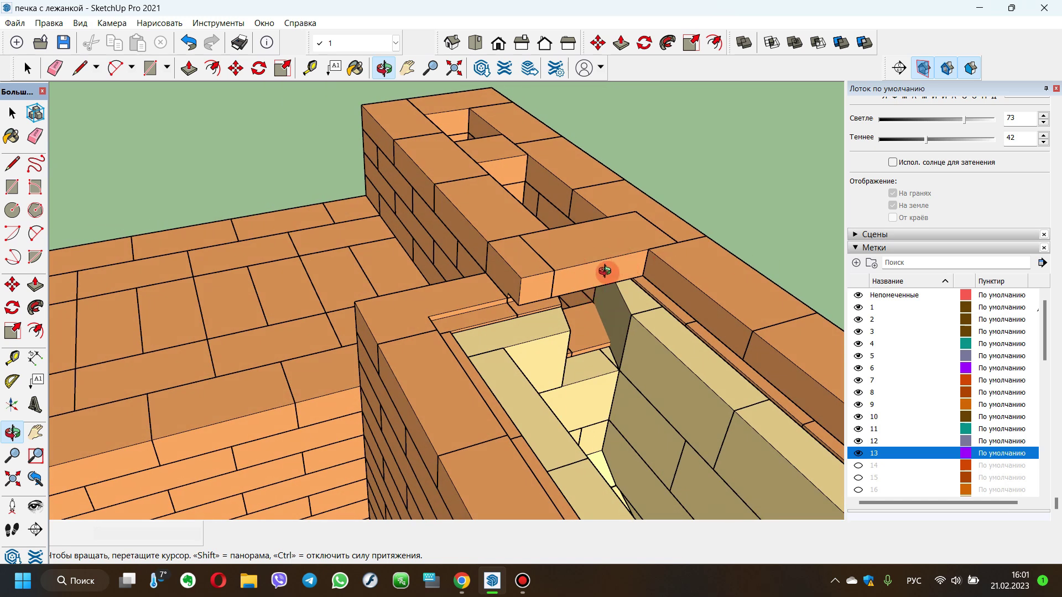
{"action": "scroll", "coordinate": [603, 270], "scroll_direction": "down", "scroll_amount": 3}
{"action": "scroll", "coordinate": [526, 244], "scroll_direction": "down", "scroll_amount": 2}
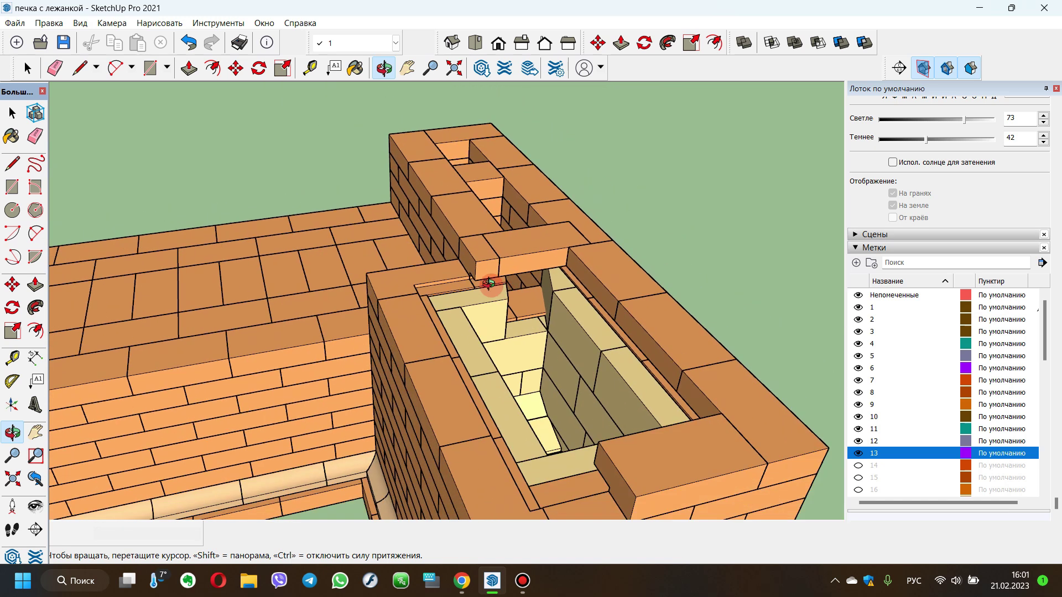
{"action": "left_click_drag", "start_coordinate": [526, 244], "coordinate": [652, 408]}
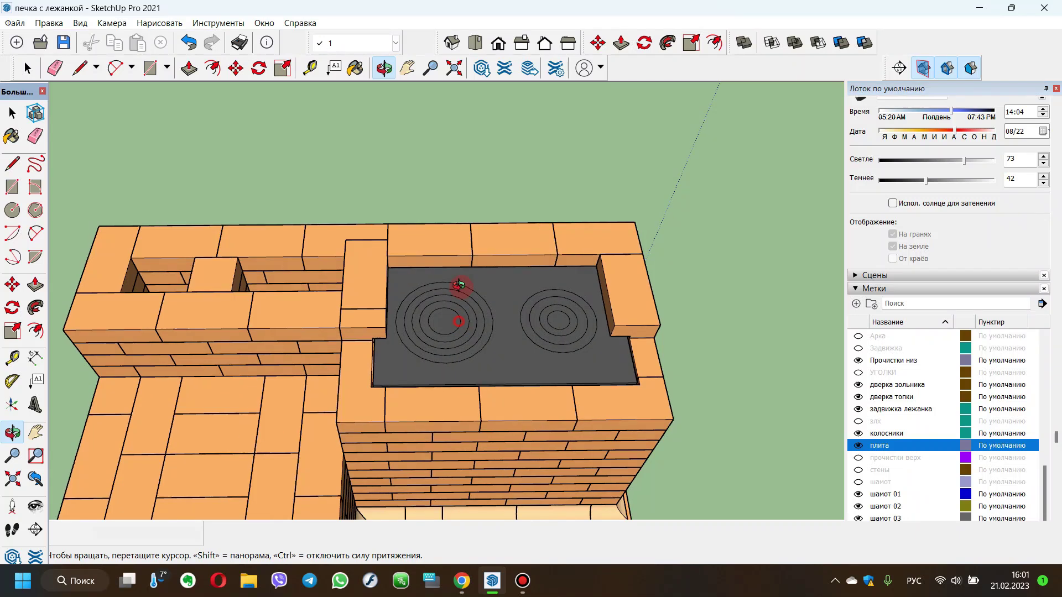
Step: Zoom in close on the cast-iron cooktop plate's edge, then back out
{"action": "scroll", "coordinate": [441, 332], "scroll_direction": "up", "scroll_amount": 2}
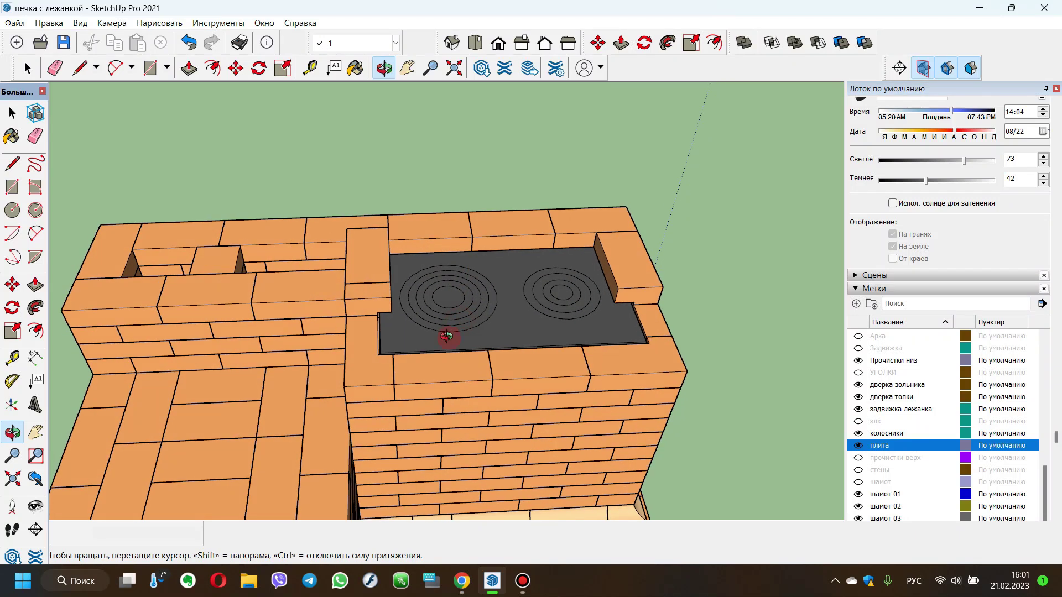
{"action": "scroll", "coordinate": [417, 308], "scroll_direction": "up", "scroll_amount": 2}
{"action": "scroll", "coordinate": [420, 334], "scroll_direction": "up", "scroll_amount": 3}
{"action": "mouse_move", "coordinate": [419, 335]}
{"action": "left_mouse_down"}
{"action": "mouse_move", "coordinate": [384, 204]}
{"action": "mouse_move", "coordinate": [336, 166]}
{"action": "mouse_move", "coordinate": [343, 87]}
{"action": "mouse_move", "coordinate": [284, 97]}
{"action": "mouse_move", "coordinate": [382, 200]}
{"action": "mouse_move", "coordinate": [347, 288]}
{"action": "mouse_move", "coordinate": [399, 319]}
{"action": "left_mouse_up"}
{"action": "scroll", "coordinate": [332, 132], "scroll_direction": "up", "scroll_amount": 3}
{"action": "scroll", "coordinate": [355, 174], "scroll_direction": "down", "scroll_amount": 2}
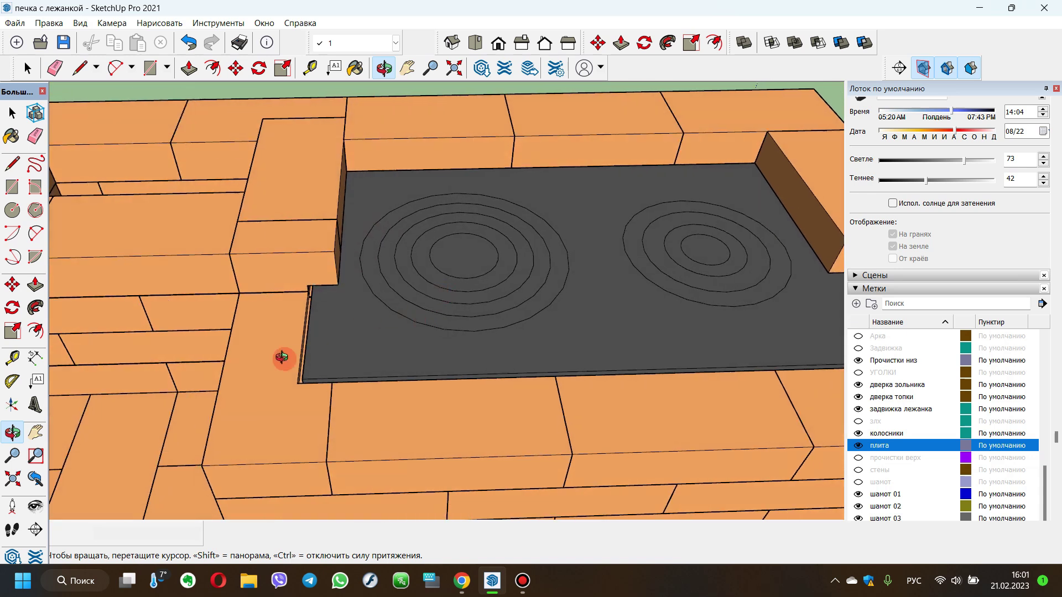
{"action": "scroll", "coordinate": [281, 357], "scroll_direction": "up", "scroll_amount": 2}
{"action": "scroll", "coordinate": [308, 382], "scroll_direction": "up", "scroll_amount": 2}
{"action": "scroll", "coordinate": [315, 365], "scroll_direction": "up", "scroll_amount": 3}
{"action": "scroll", "coordinate": [325, 403], "scroll_direction": "up", "scroll_amount": 2}
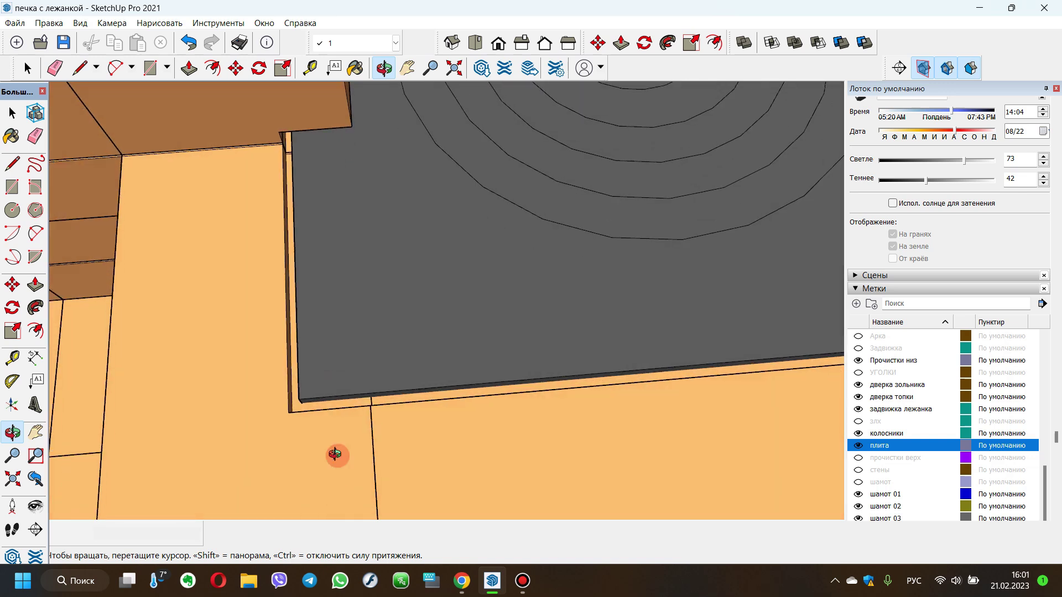
{"action": "scroll", "coordinate": [358, 398], "scroll_direction": "down", "scroll_amount": 1}
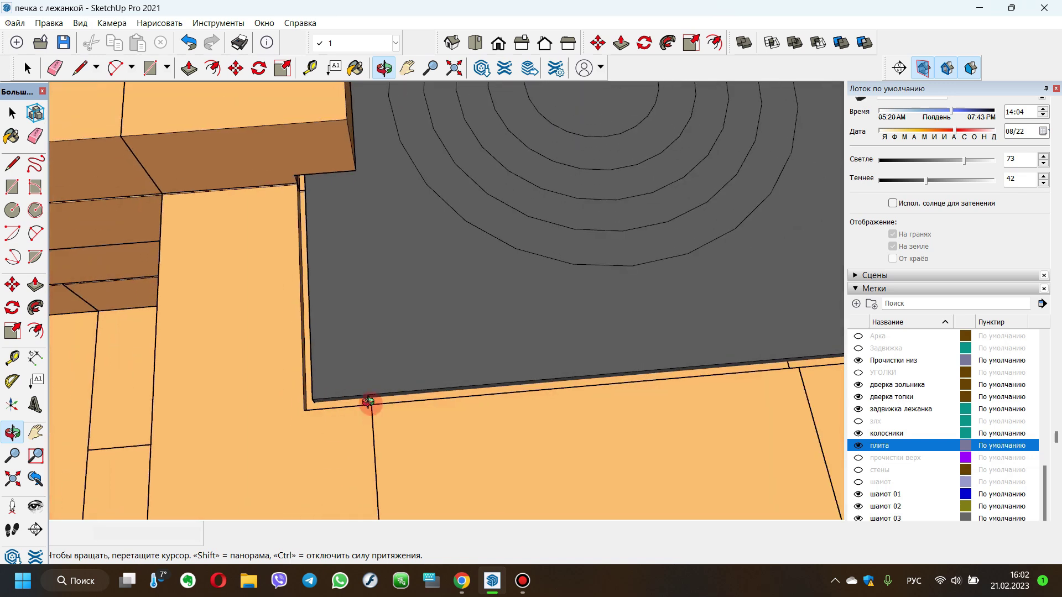
{"action": "scroll", "coordinate": [367, 404], "scroll_direction": "down", "scroll_amount": 2}
{"action": "scroll", "coordinate": [420, 387], "scroll_direction": "down", "scroll_amount": 2}
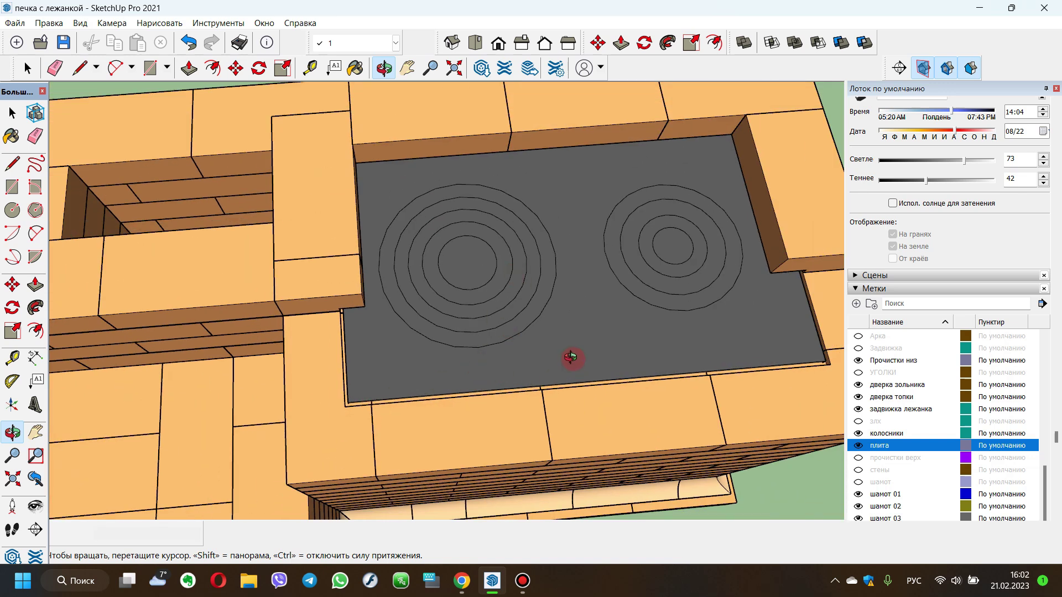
Step: Check the brickwork below the plate and show the stove through course 15
{"action": "left_click_drag", "start_coordinate": [571, 358], "coordinate": [497, 219]}
{"action": "scroll", "coordinate": [525, 252], "scroll_direction": "down", "scroll_amount": 3}
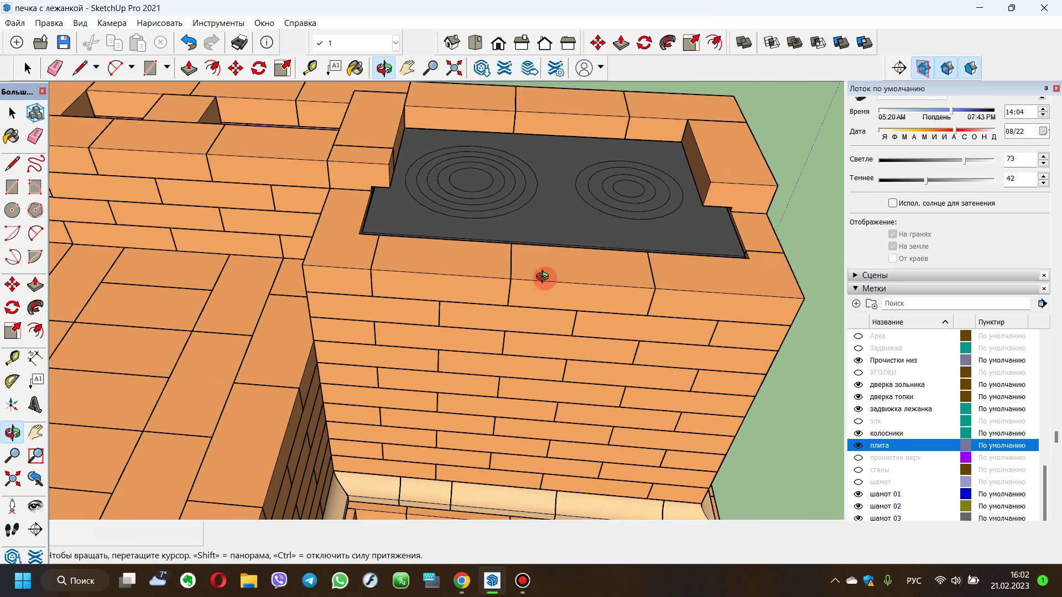
{"action": "scroll", "coordinate": [545, 280], "scroll_direction": "down", "scroll_amount": 3}
{"action": "scroll", "coordinate": [912, 421], "scroll_direction": "up", "scroll_amount": 5}
{"action": "left_click", "coordinate": [859, 458]}
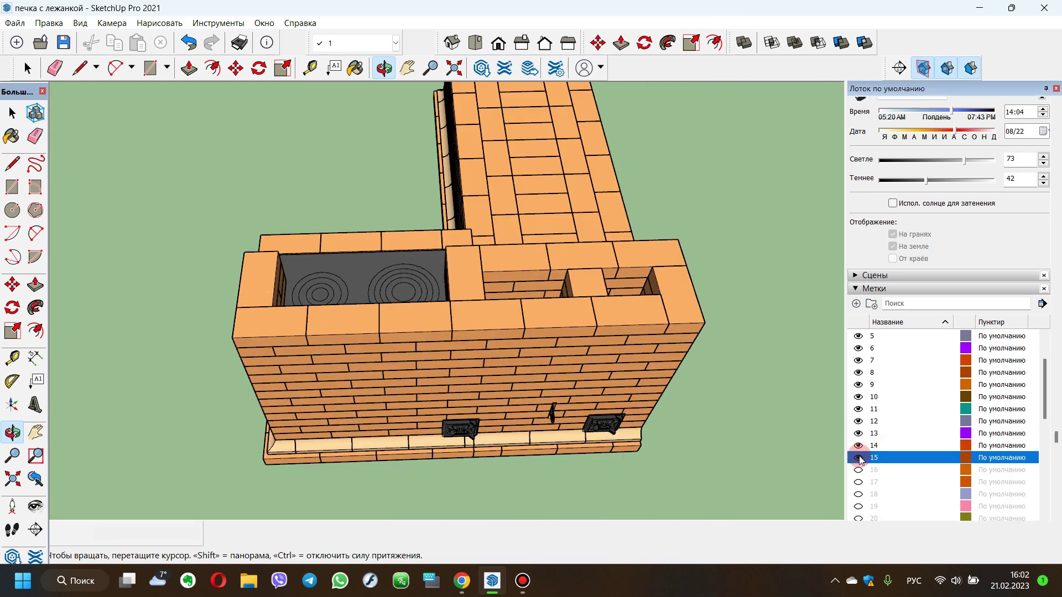
Step: Turn on brick courses 16, 17, 18, 19 and 20, then view the stove's other side
{"action": "left_click", "coordinate": [859, 470]}
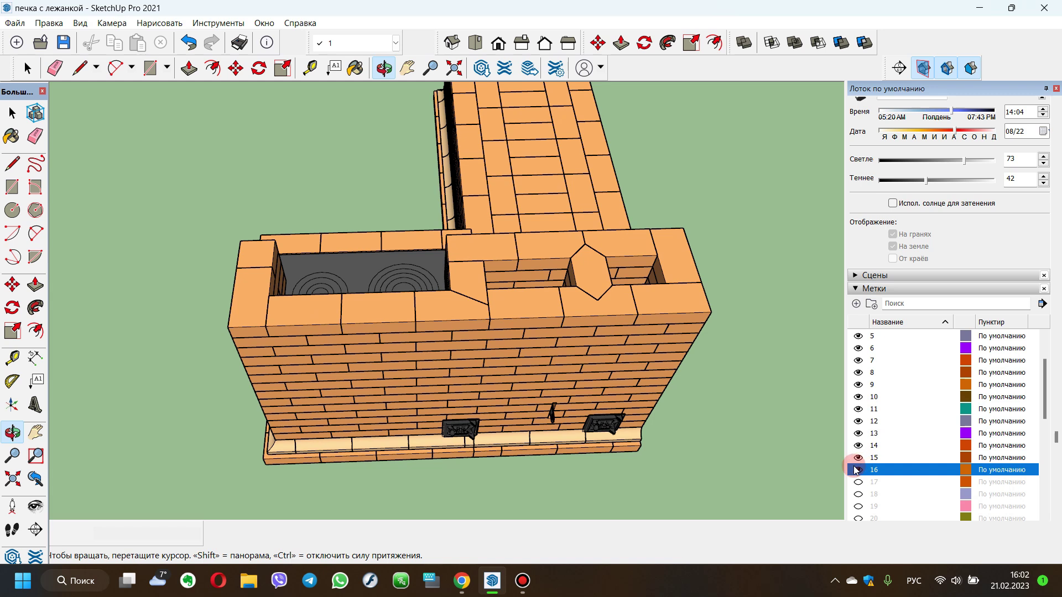
{"action": "left_click", "coordinate": [858, 483]}
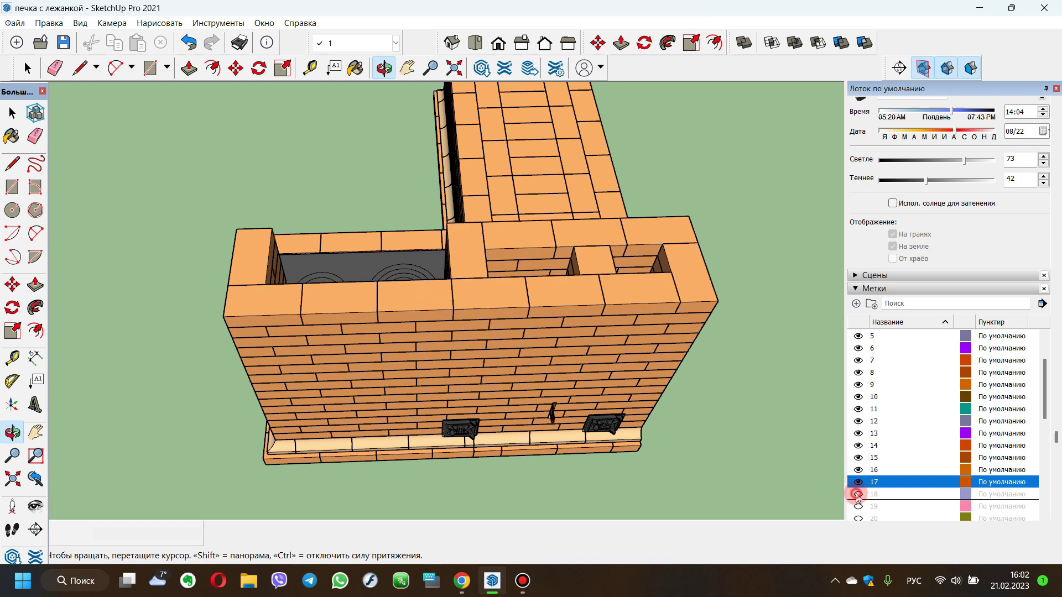
{"action": "left_click", "coordinate": [858, 495]}
{"action": "left_click", "coordinate": [859, 507]}
{"action": "scroll", "coordinate": [927, 371], "scroll_direction": "down", "scroll_amount": 1}
{"action": "scroll", "coordinate": [926, 370], "scroll_direction": "down", "scroll_amount": 1}
{"action": "left_click", "coordinate": [859, 447]}
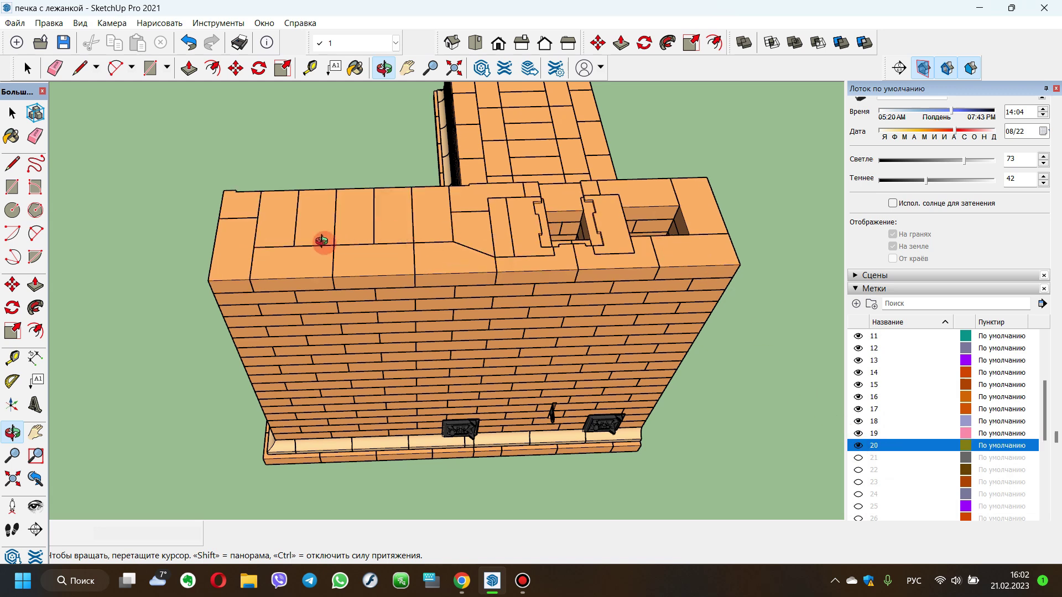
{"action": "left_click_drag", "start_coordinate": [372, 224], "coordinate": [666, 256]}
{"action": "scroll", "coordinate": [675, 249], "scroll_direction": "up", "scroll_amount": 2}
{"action": "scroll", "coordinate": [680, 242], "scroll_direction": "up", "scroll_amount": 2}
{"action": "scroll", "coordinate": [943, 419], "scroll_direction": "down", "scroll_amount": 4}
Step: Show the УГОЛКИ steel angles and inspect the grey slab over the firebox from below and above
{"action": "scroll", "coordinate": [908, 426], "scroll_direction": "down", "scroll_amount": 1}
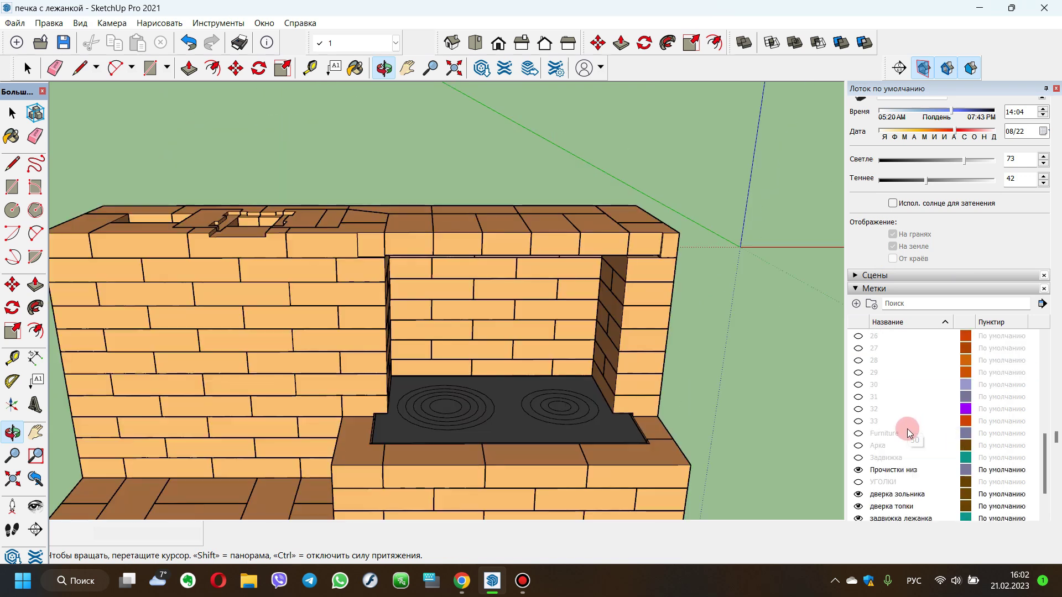
{"action": "left_click", "coordinate": [860, 482]}
{"action": "mouse_move", "coordinate": [553, 284]}
{"action": "left_mouse_down"}
{"action": "mouse_move", "coordinate": [534, 149]}
{"action": "mouse_move", "coordinate": [509, 161]}
{"action": "left_mouse_up"}
{"action": "scroll", "coordinate": [498, 166], "scroll_direction": "up", "scroll_amount": 2}
{"action": "scroll", "coordinate": [468, 202], "scroll_direction": "up", "scroll_amount": 2}
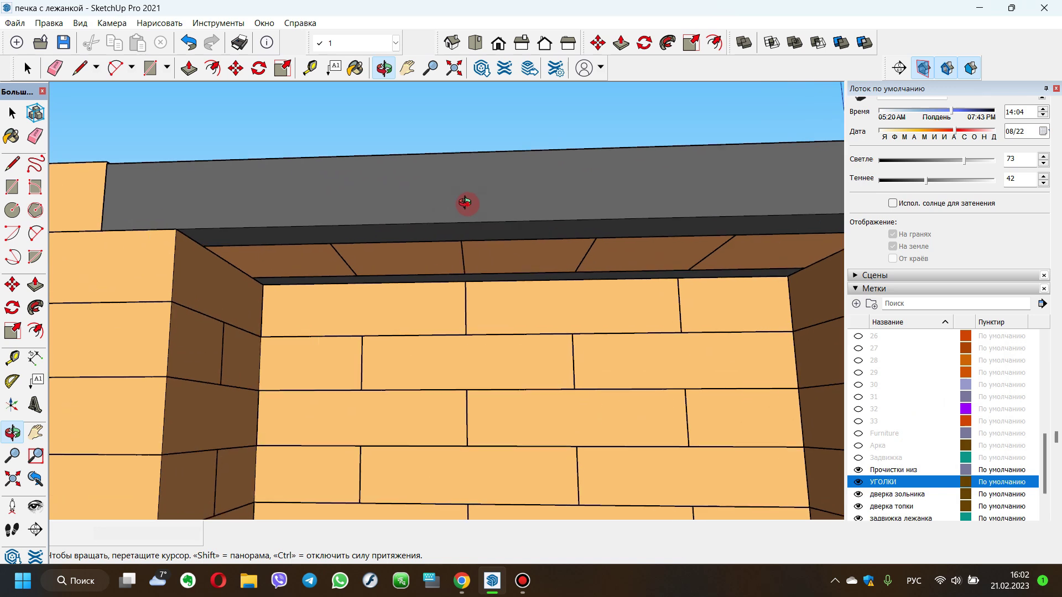
{"action": "scroll", "coordinate": [348, 207], "scroll_direction": "up", "scroll_amount": 2}
{"action": "scroll", "coordinate": [276, 224], "scroll_direction": "up", "scroll_amount": 2}
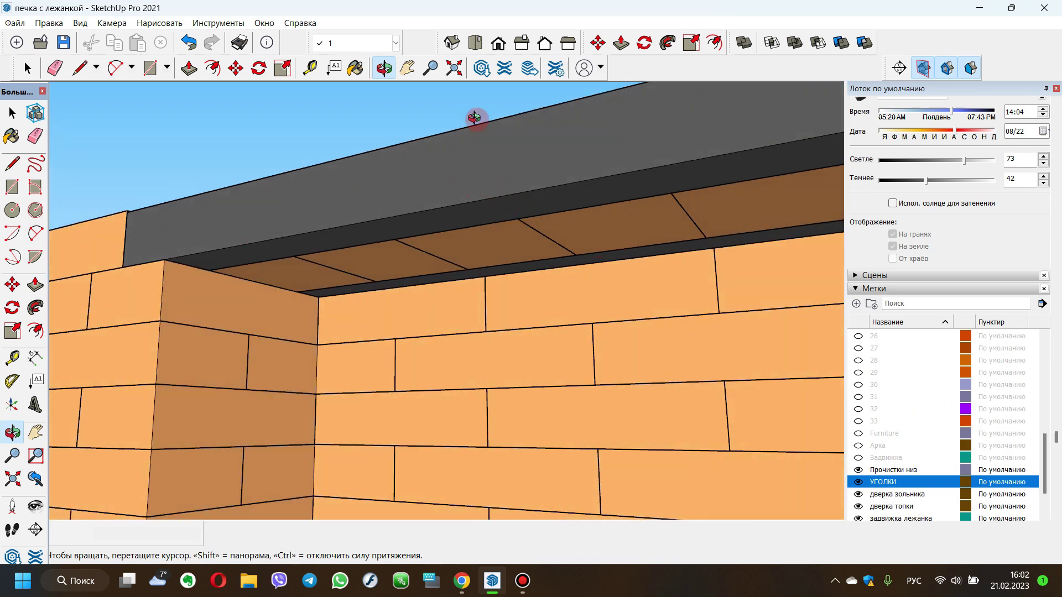
{"action": "mouse_move", "coordinate": [474, 118]}
{"action": "left_mouse_down"}
{"action": "mouse_move", "coordinate": [421, 301]}
{"action": "mouse_move", "coordinate": [474, 362]}
{"action": "mouse_move", "coordinate": [565, 364]}
{"action": "left_mouse_up"}
{"action": "mouse_move", "coordinate": [474, 308]}
{"action": "left_mouse_down"}
{"action": "mouse_move", "coordinate": [486, 315]}
{"action": "mouse_move", "coordinate": [481, 394]}
{"action": "mouse_move", "coordinate": [488, 346]}
{"action": "mouse_move", "coordinate": [474, 336]}
{"action": "mouse_move", "coordinate": [438, 360]}
{"action": "mouse_move", "coordinate": [492, 352]}
{"action": "mouse_move", "coordinate": [609, 296]}
{"action": "left_mouse_up"}
{"action": "scroll", "coordinate": [522, 345], "scroll_direction": "up", "scroll_amount": 3}
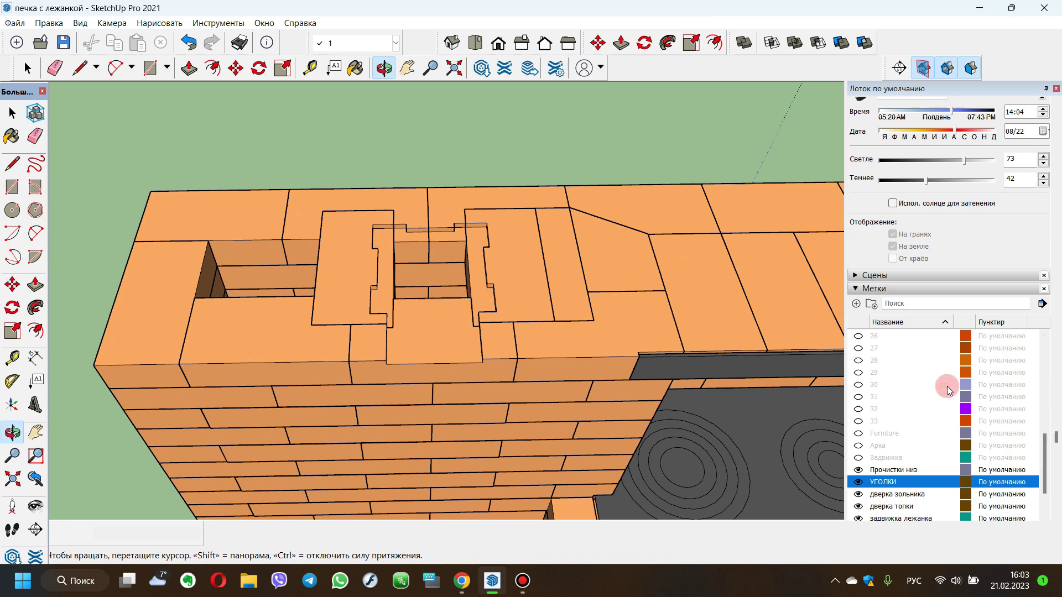
{"action": "scroll", "coordinate": [952, 427], "scroll_direction": "down", "scroll_amount": 3}
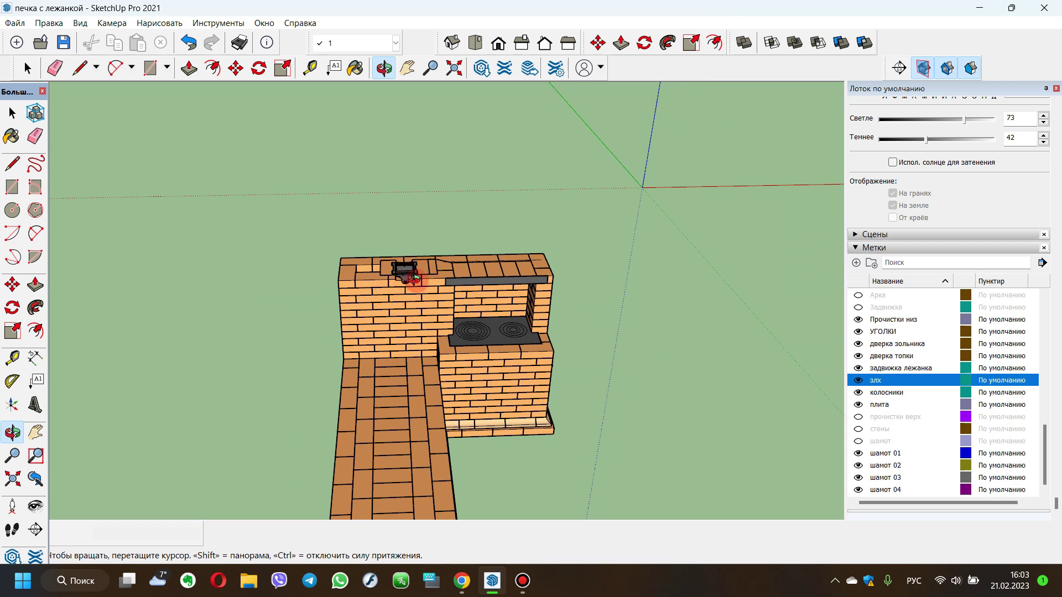
Step: Orbit and zoom in on the small cast-iron door in the upper brickwork
{"action": "left_click_drag", "start_coordinate": [413, 279], "coordinate": [413, 339]}
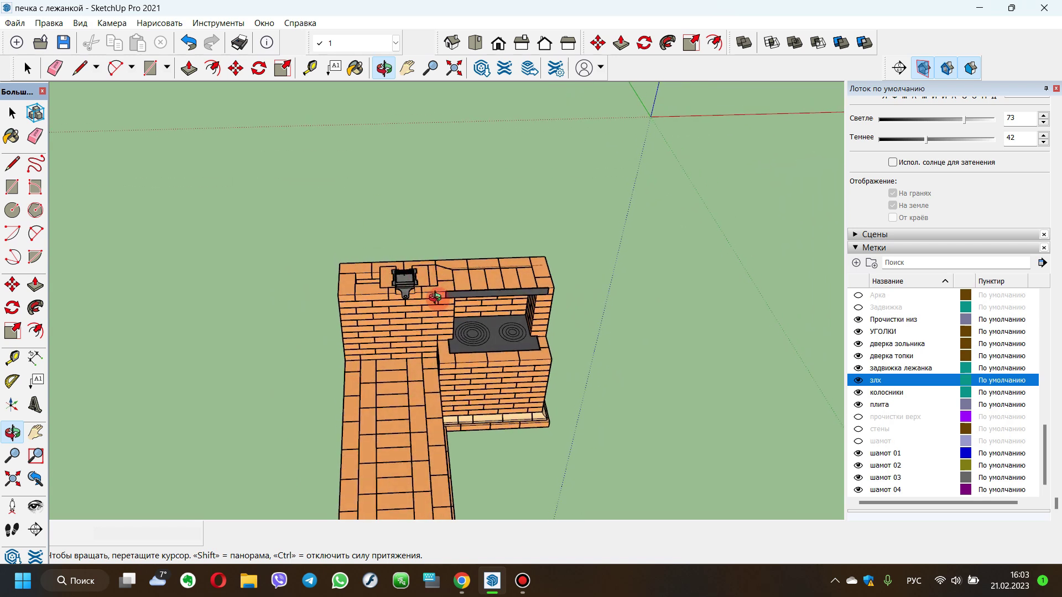
{"action": "left_click_drag", "start_coordinate": [436, 353], "coordinate": [405, 287]}
{"action": "scroll", "coordinate": [404, 279], "scroll_direction": "up", "scroll_amount": 3}
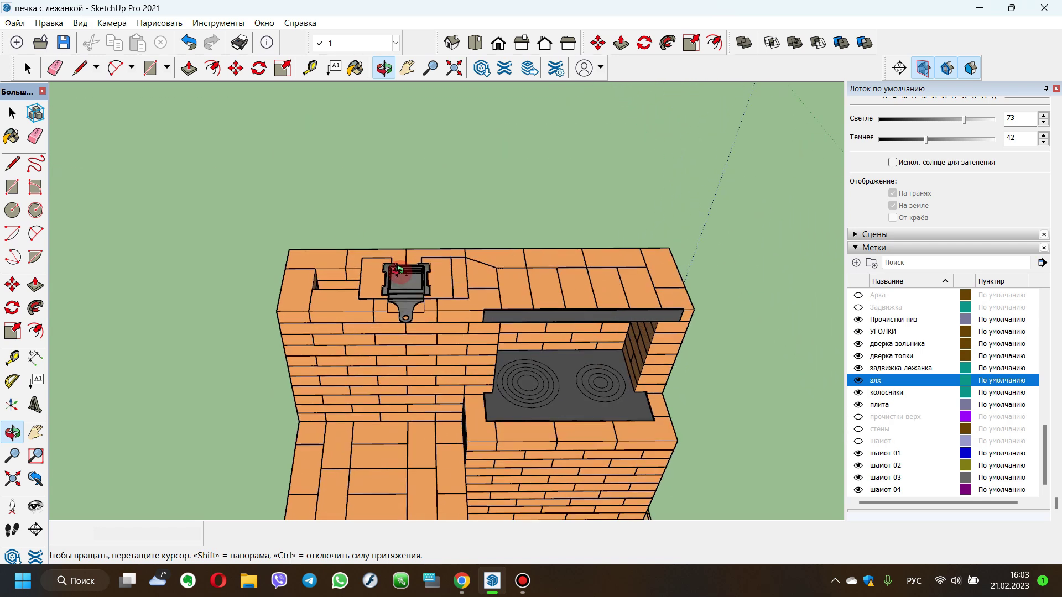
{"action": "scroll", "coordinate": [404, 280], "scroll_direction": "up", "scroll_amount": 2}
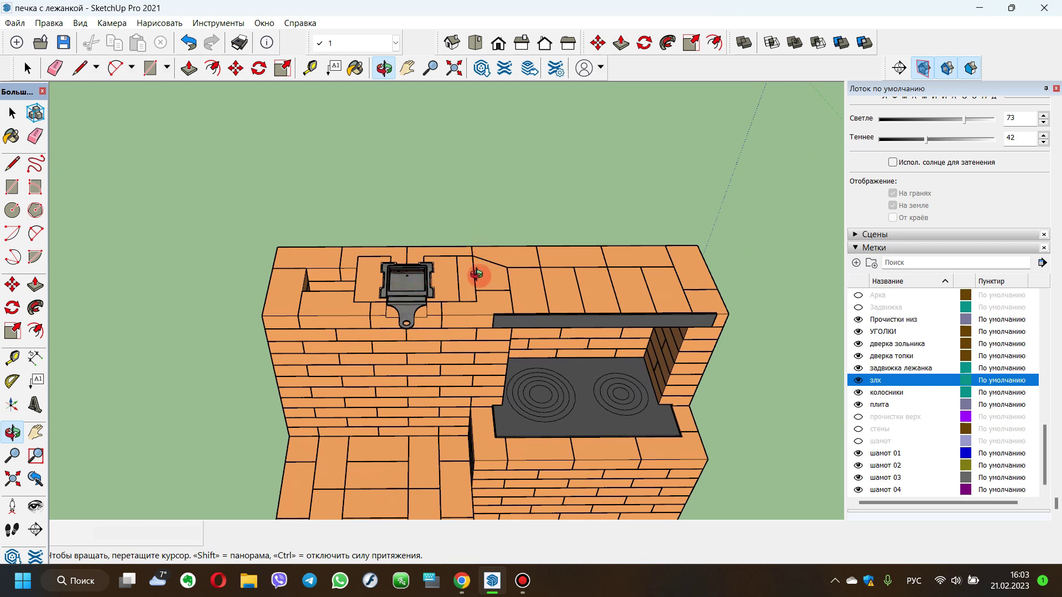
{"action": "scroll", "coordinate": [479, 292], "scroll_direction": "down", "scroll_amount": 2}
{"action": "scroll", "coordinate": [874, 447], "scroll_direction": "up", "scroll_amount": 6}
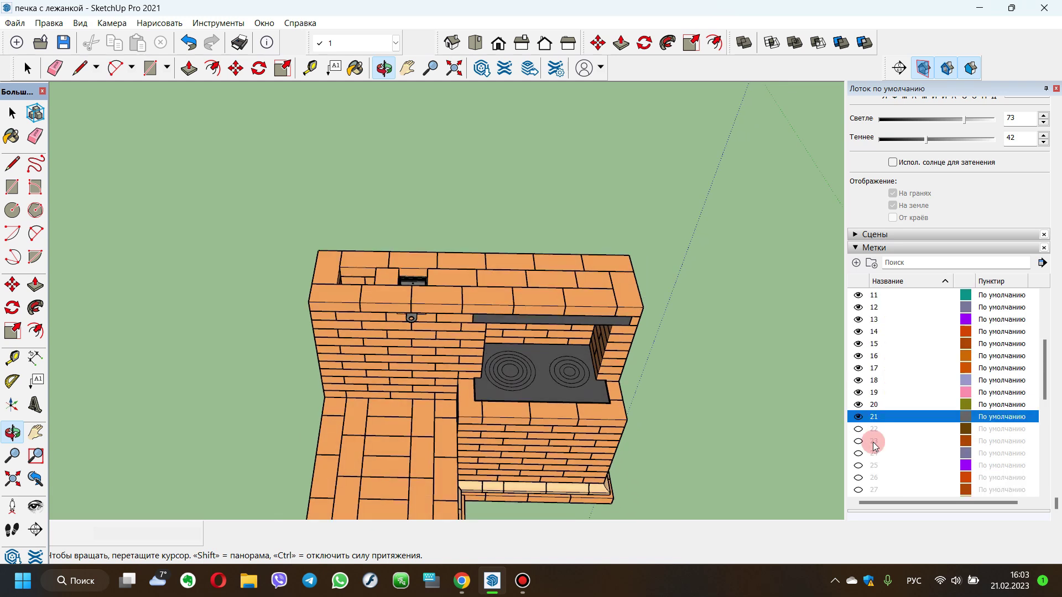
Step: Show brick course 22 and inspect the stove top from several sides
{"action": "left_click", "coordinate": [858, 430]}
{"action": "mouse_move", "coordinate": [453, 299]}
{"action": "left_mouse_down"}
{"action": "mouse_move", "coordinate": [607, 256]}
{"action": "mouse_move", "coordinate": [498, 173]}
{"action": "mouse_move", "coordinate": [364, 362]}
{"action": "mouse_move", "coordinate": [532, 289]}
{"action": "left_mouse_up"}
{"action": "scroll", "coordinate": [463, 169], "scroll_direction": "up", "scroll_amount": 3}
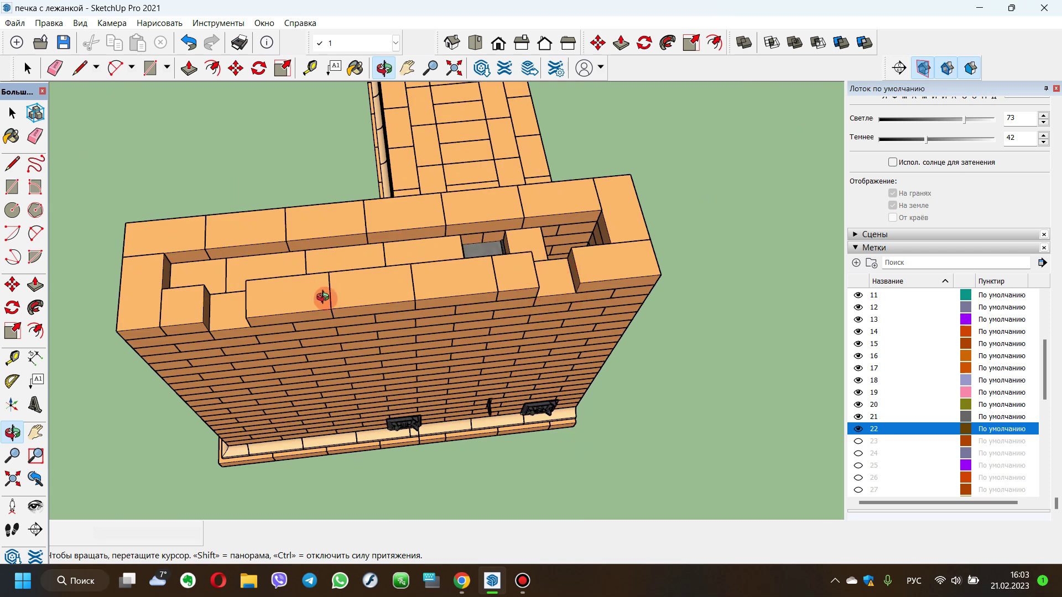
{"action": "left_click_drag", "start_coordinate": [323, 298], "coordinate": [437, 304]}
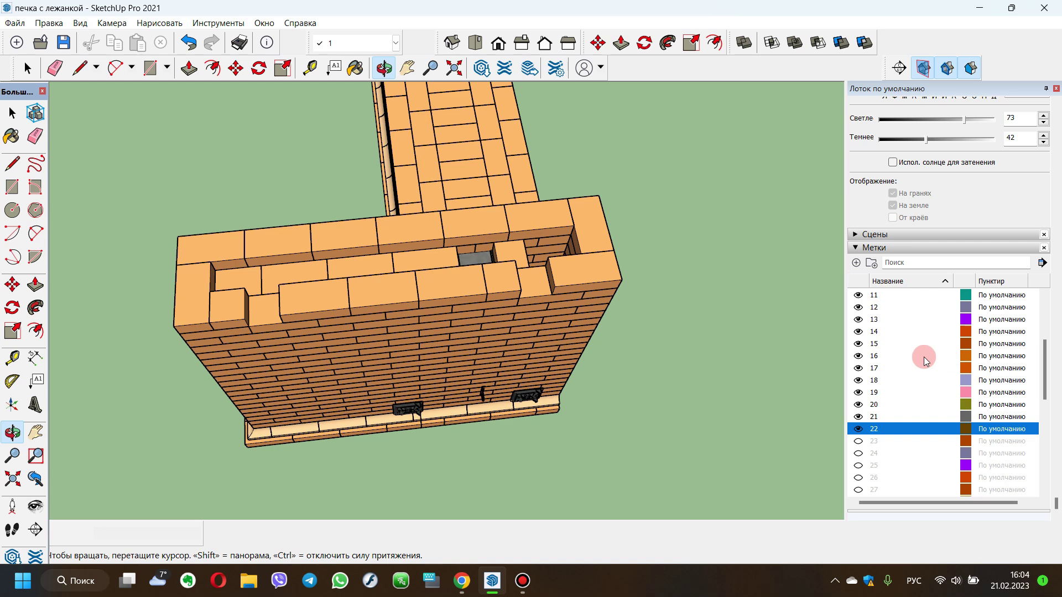
{"action": "left_click_drag", "start_coordinate": [569, 294], "coordinate": [536, 300]}
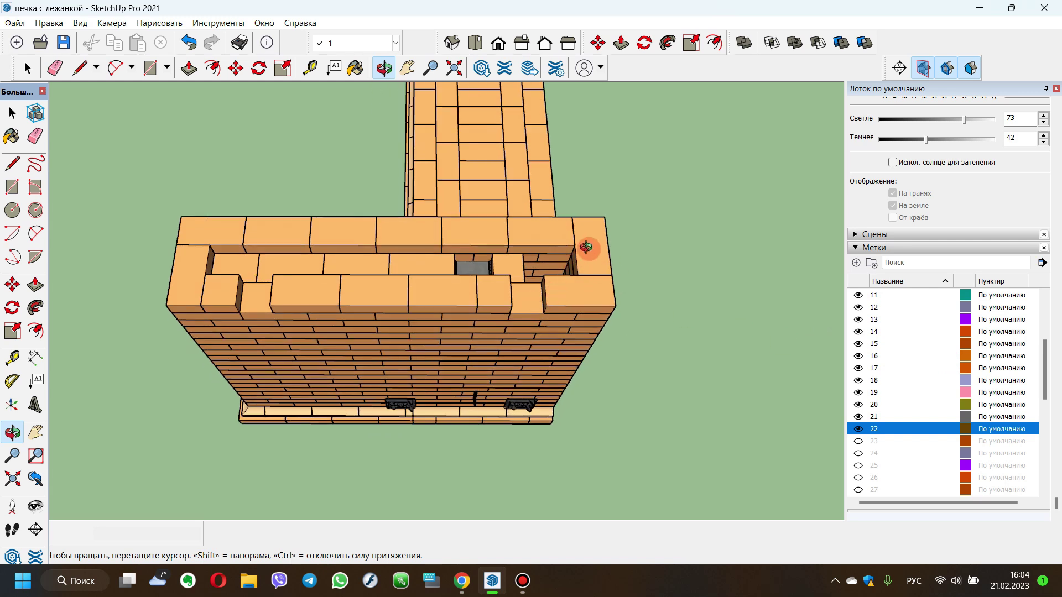
{"action": "left_click_drag", "start_coordinate": [607, 265], "coordinate": [602, 271]}
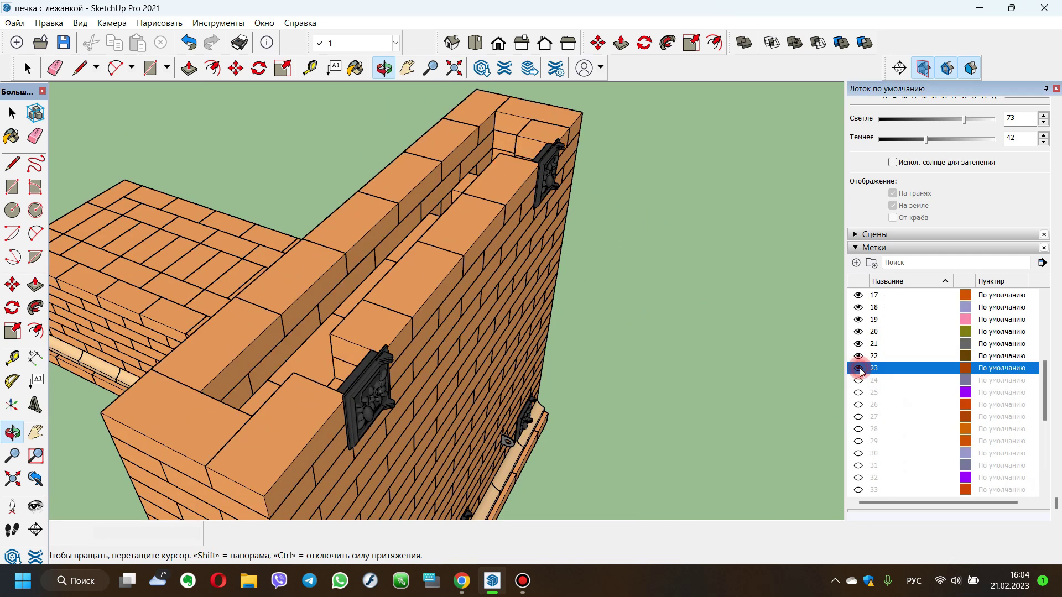
Step: Show brick courses 24 and 25 and inspect the top cavity up close
{"action": "mouse_move", "coordinate": [526, 237]}
{"action": "left_mouse_down"}
{"action": "mouse_move", "coordinate": [351, 299]}
{"action": "mouse_move", "coordinate": [459, 282]}
{"action": "left_mouse_up"}
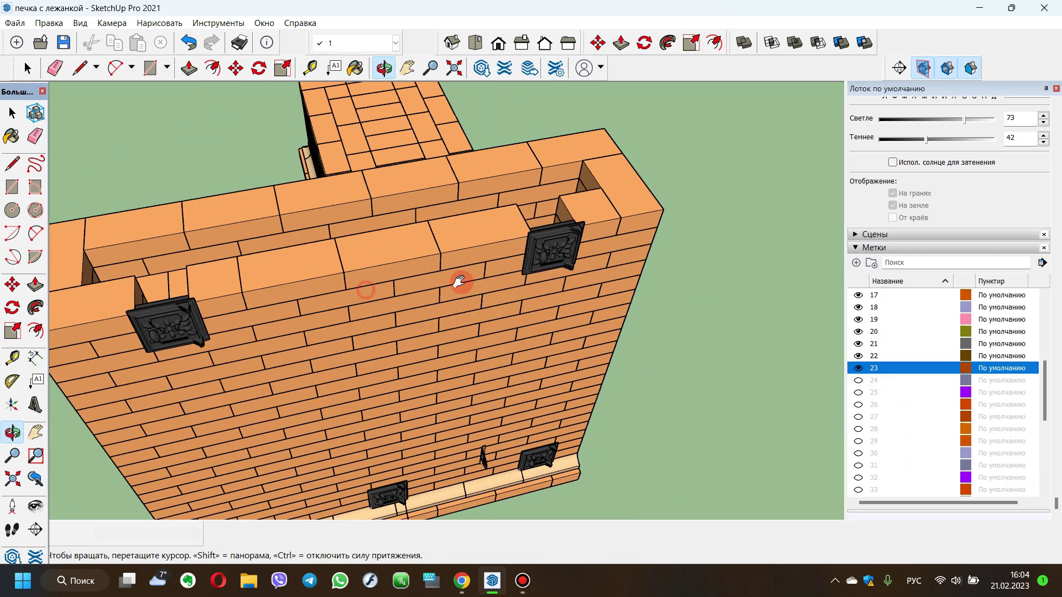
{"action": "left_click", "coordinate": [858, 381]}
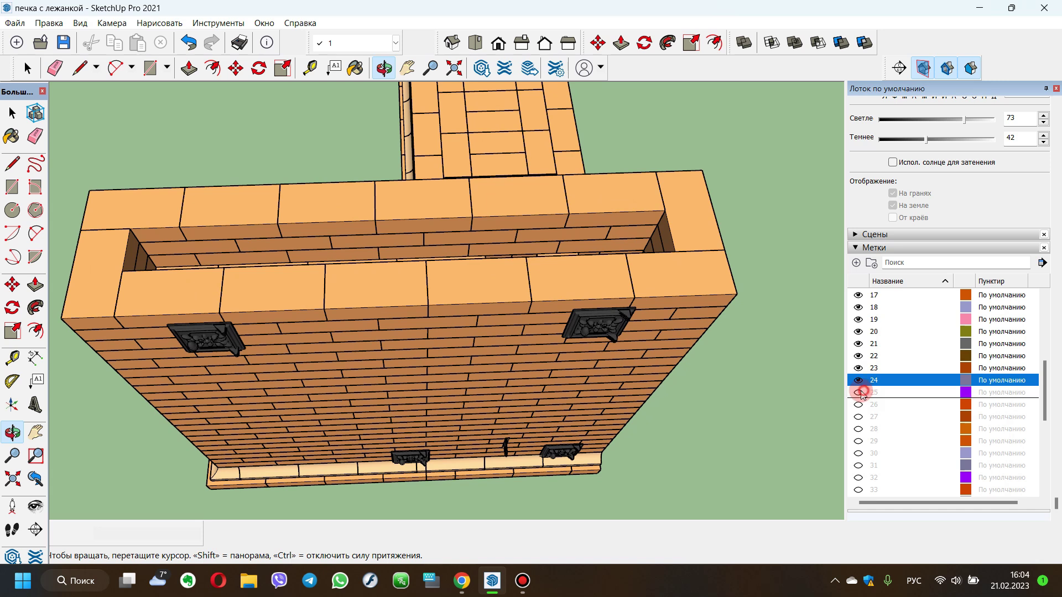
{"action": "left_click", "coordinate": [859, 392]}
{"action": "mouse_move", "coordinate": [338, 183]}
{"action": "left_mouse_down"}
{"action": "mouse_move", "coordinate": [308, 249]}
{"action": "mouse_move", "coordinate": [244, 254]}
{"action": "left_mouse_up"}
{"action": "scroll", "coordinate": [278, 244], "scroll_direction": "up", "scroll_amount": 2}
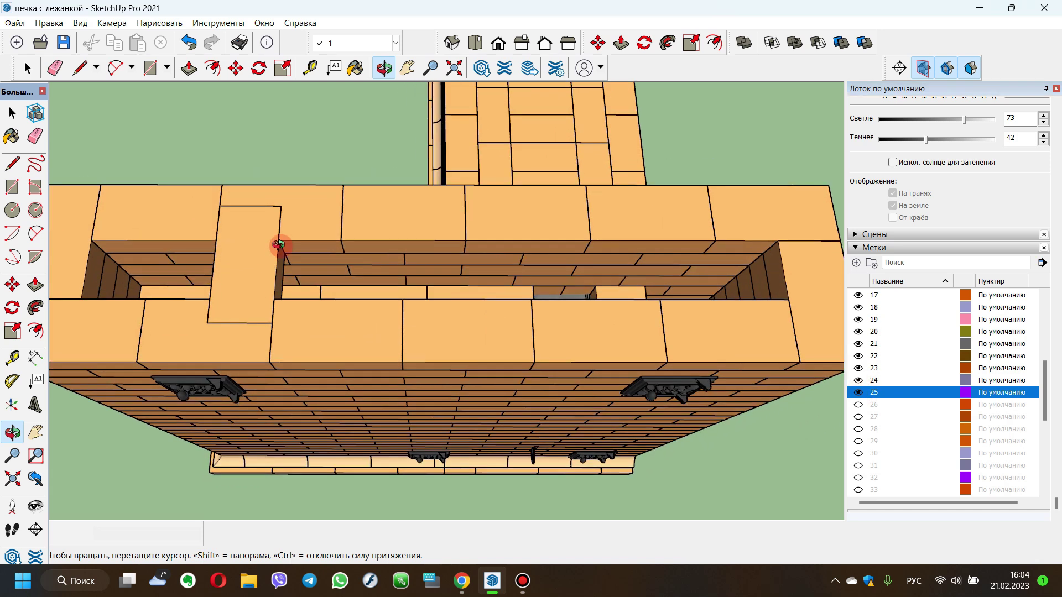
{"action": "scroll", "coordinate": [278, 244], "scroll_direction": "down", "scroll_amount": 2}
{"action": "scroll", "coordinate": [345, 252], "scroll_direction": "down", "scroll_amount": 2}
{"action": "scroll", "coordinate": [368, 248], "scroll_direction": "down", "scroll_amount": 1}
{"action": "mouse_move", "coordinate": [376, 261]}
{"action": "left_mouse_down"}
{"action": "mouse_move", "coordinate": [339, 280]}
{"action": "mouse_move", "coordinate": [350, 273]}
{"action": "left_mouse_up"}
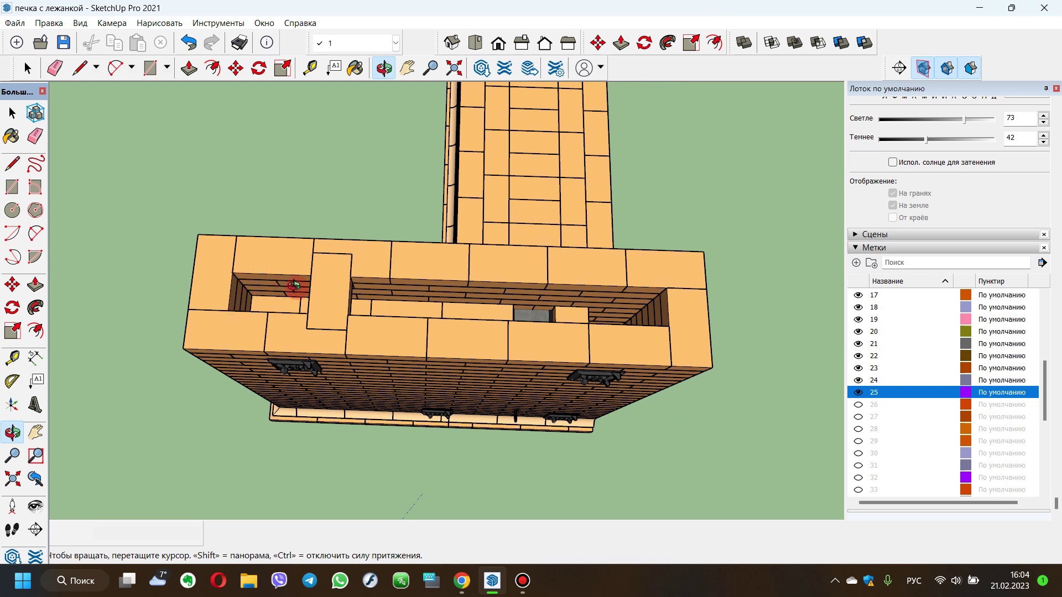
{"action": "scroll", "coordinate": [635, 313], "scroll_direction": "up", "scroll_amount": 2}
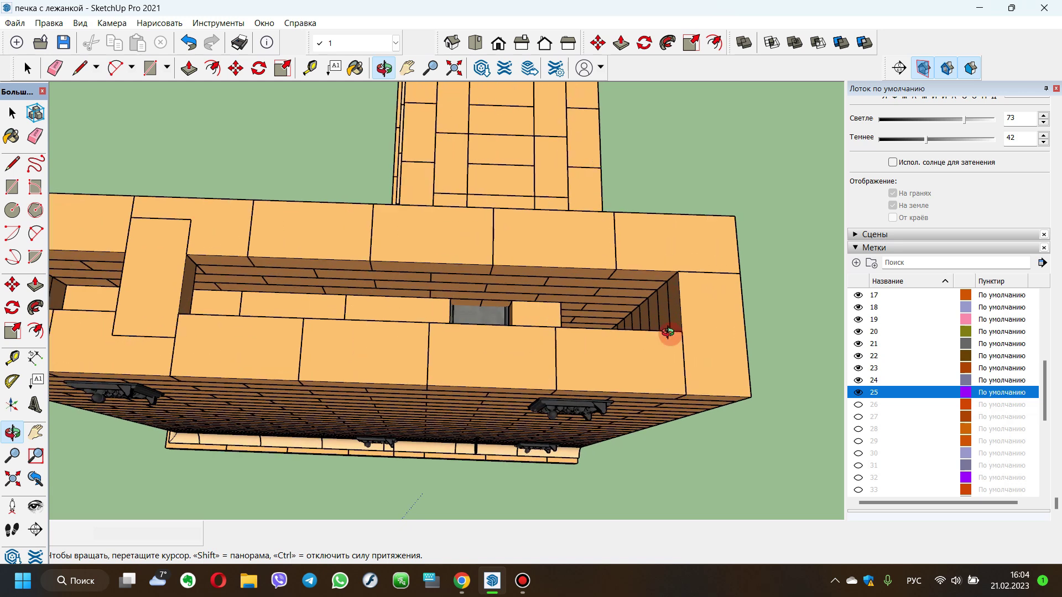
{"action": "scroll", "coordinate": [664, 329], "scroll_direction": "up", "scroll_amount": 2}
{"action": "scroll", "coordinate": [645, 325], "scroll_direction": "up", "scroll_amount": 3}
{"action": "scroll", "coordinate": [586, 363], "scroll_direction": "up", "scroll_amount": 2}
Step: Turn on brick courses 26, 27, 28 and 29
{"action": "left_click", "coordinate": [858, 405]}
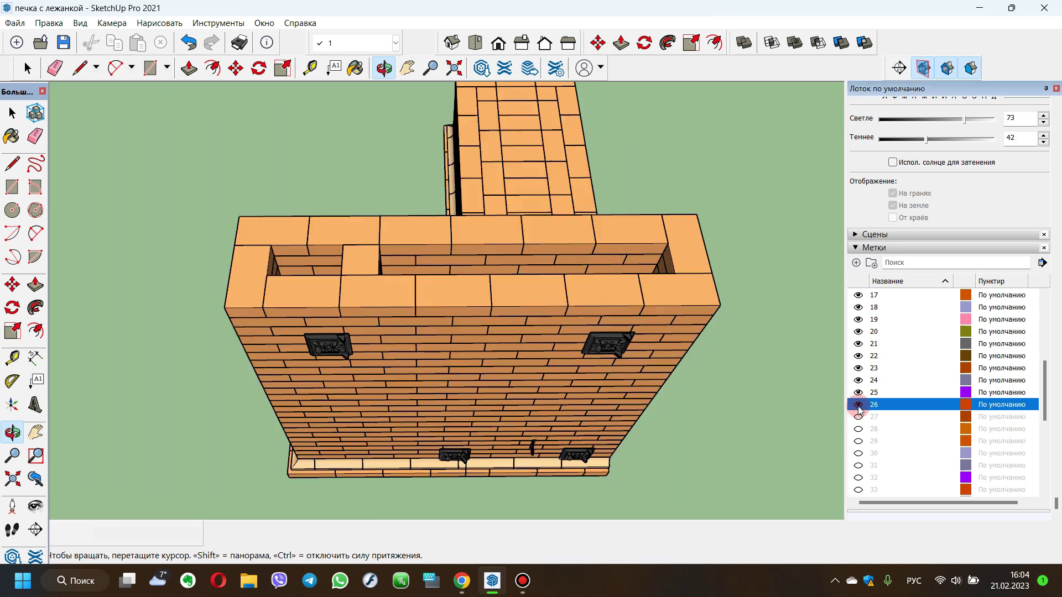
{"action": "left_click", "coordinate": [859, 417]}
{"action": "left_click", "coordinate": [861, 430]}
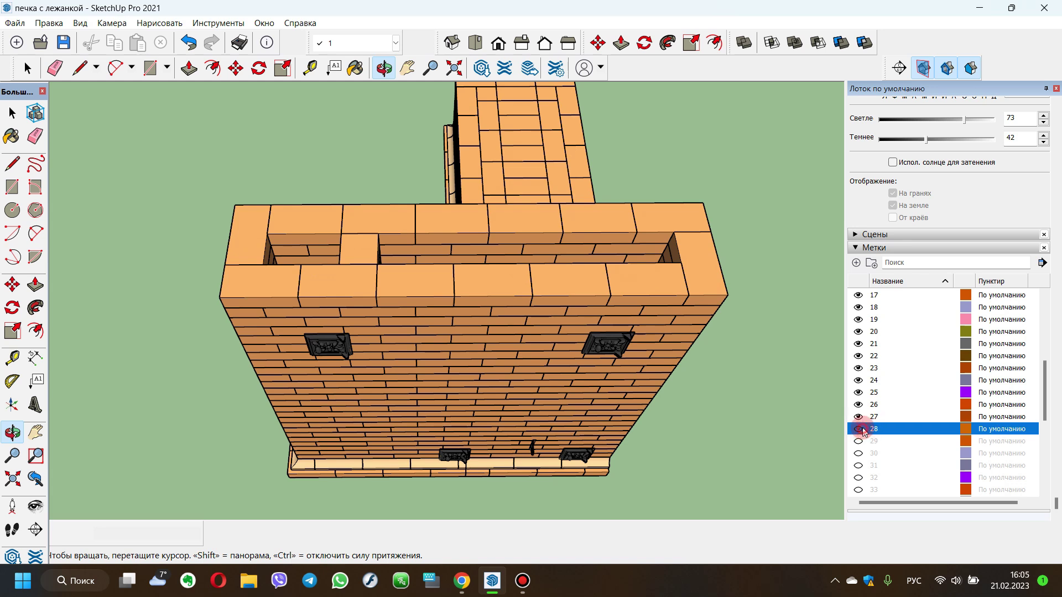
{"action": "left_click", "coordinate": [376, 256]}
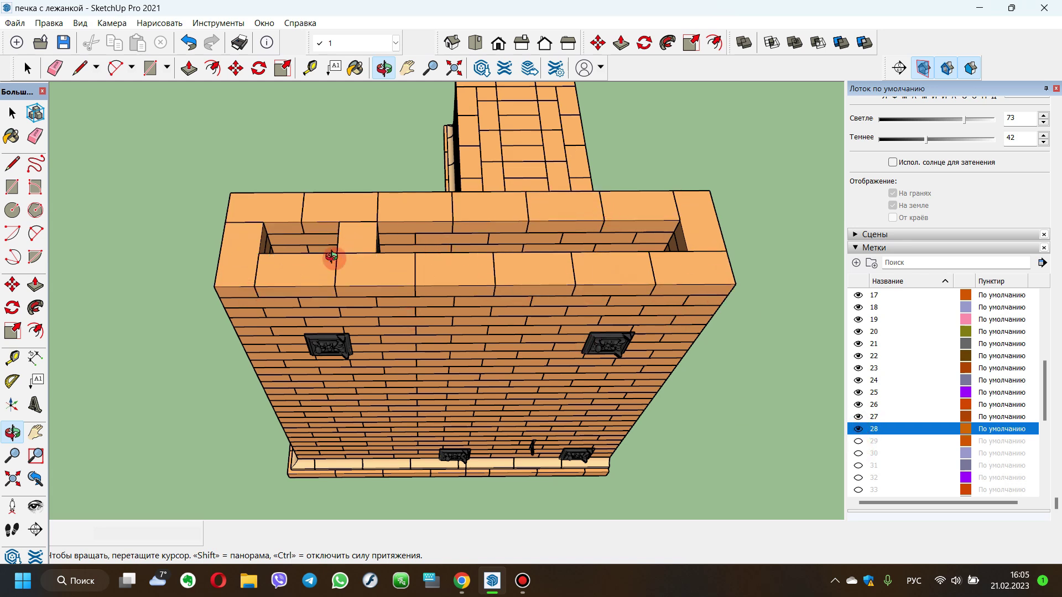
{"action": "left_click", "coordinate": [858, 442]}
{"action": "mouse_move", "coordinate": [337, 215]}
{"action": "left_mouse_down"}
{"action": "mouse_move", "coordinate": [526, 130]}
{"action": "mouse_move", "coordinate": [570, 360]}
{"action": "left_mouse_up"}
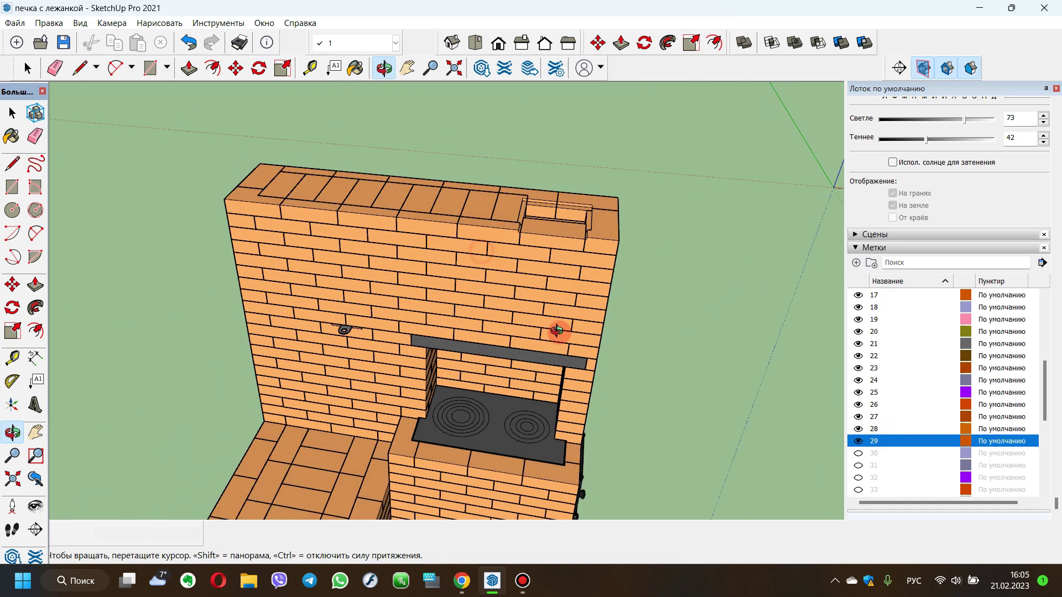
Step: Show the Задвижка flue damper plate and hide the шамот fireclay tag
{"action": "scroll", "coordinate": [860, 399], "scroll_direction": "down", "scroll_amount": 5}
{"action": "left_click", "coordinate": [860, 399]}
{"action": "left_click_drag", "start_coordinate": [561, 218], "coordinate": [588, 327]}
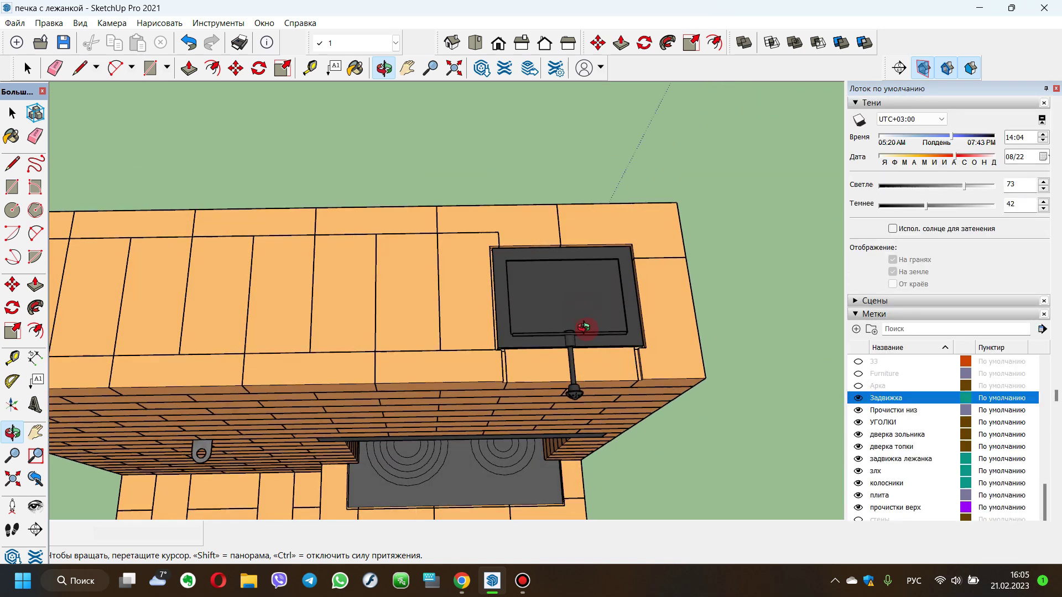
{"action": "scroll", "coordinate": [885, 437], "scroll_direction": "down", "scroll_amount": 3}
{"action": "left_click", "coordinate": [858, 441]}
{"action": "scroll", "coordinate": [900, 442], "scroll_direction": "down", "scroll_amount": 5}
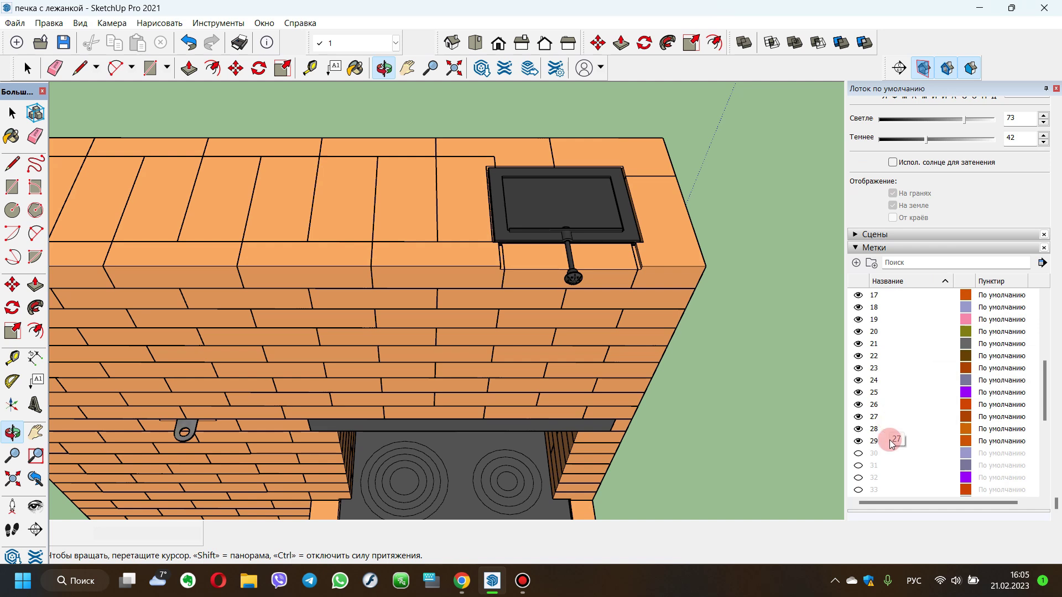
Step: Turn on the top brick courses tagged 30, 32 and 33
{"action": "left_click", "coordinate": [859, 453]}
{"action": "scroll", "coordinate": [583, 290], "scroll_direction": "down", "scroll_amount": 3}
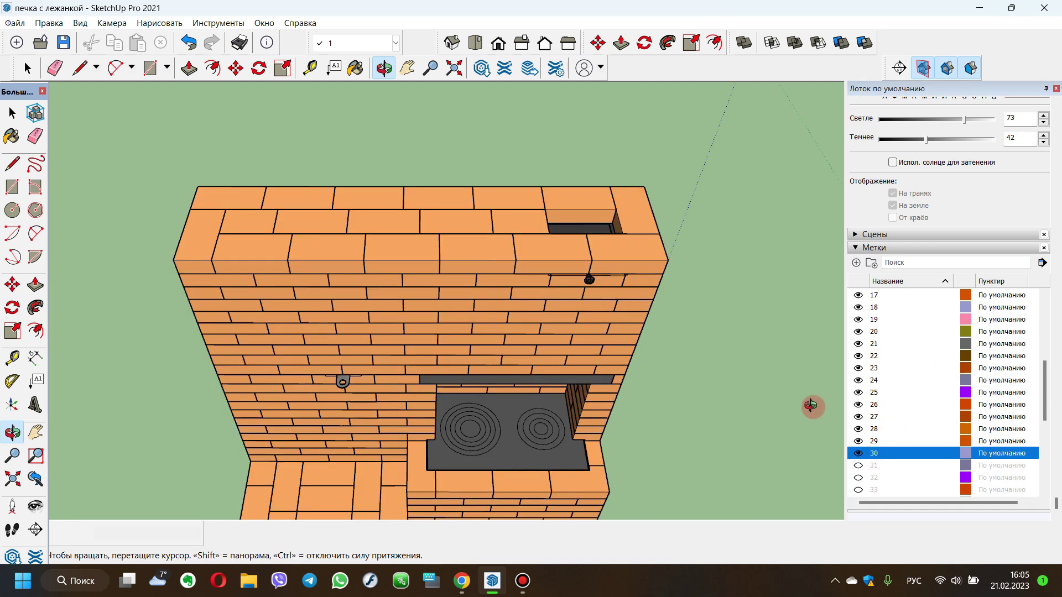
{"action": "left_click", "coordinate": [858, 477]}
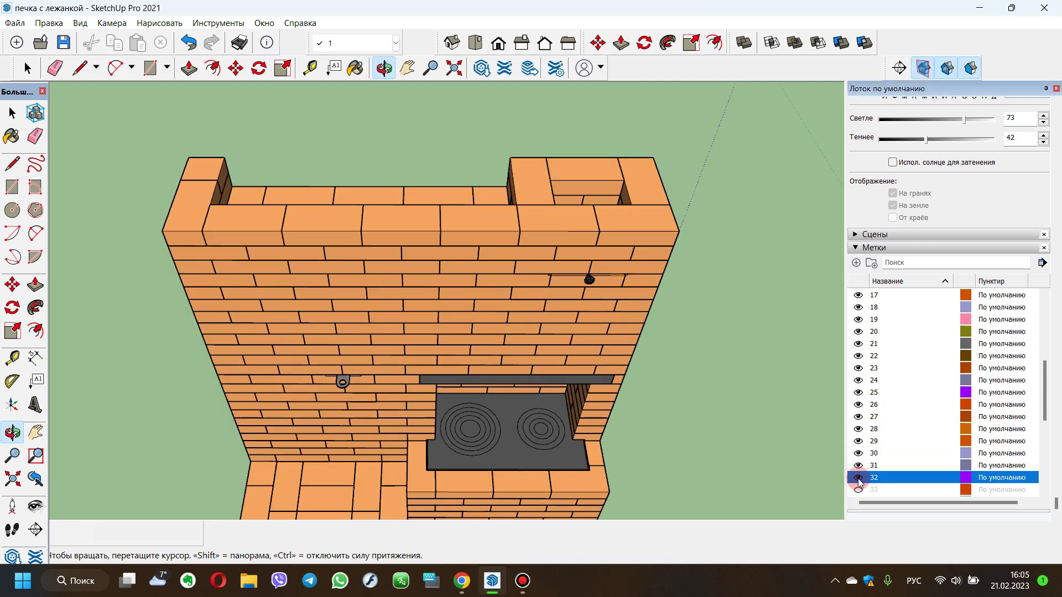
{"action": "left_click", "coordinate": [858, 489]}
{"action": "mouse_move", "coordinate": [332, 182]}
{"action": "left_mouse_down"}
{"action": "mouse_move", "coordinate": [359, 293]}
{"action": "mouse_move", "coordinate": [344, 301]}
{"action": "left_mouse_up"}
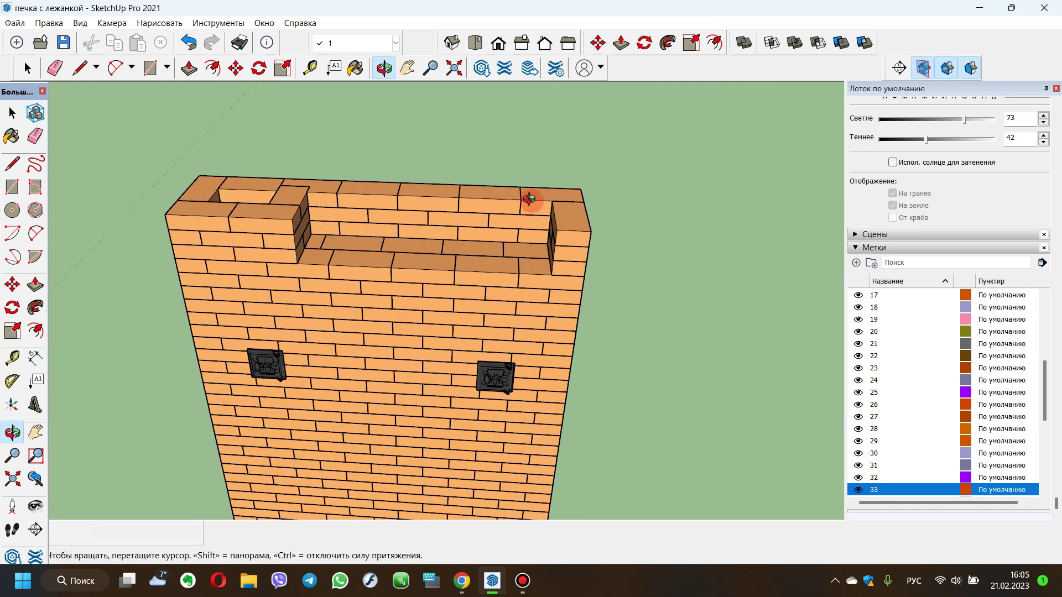
Step: Zoom into the section cut to inspect the firebox and internal flue channels
{"action": "scroll", "coordinate": [576, 275], "scroll_direction": "down", "scroll_amount": 3}
{"action": "scroll", "coordinate": [550, 301], "scroll_direction": "up", "scroll_amount": 5}
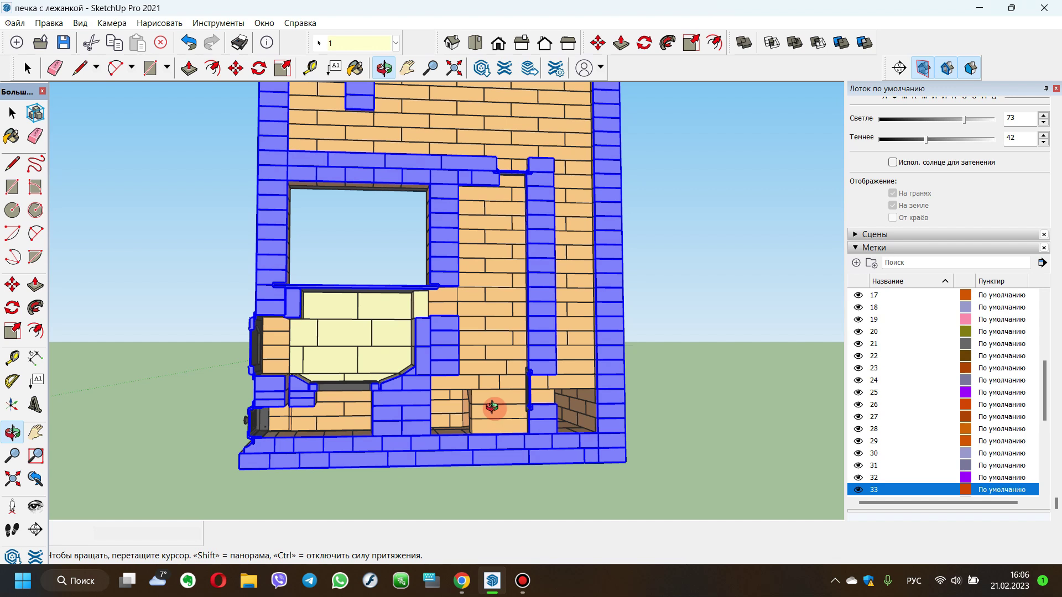
{"action": "scroll", "coordinate": [556, 402], "scroll_direction": "up", "scroll_amount": 2}
{"action": "scroll", "coordinate": [612, 403], "scroll_direction": "up", "scroll_amount": 2}
{"action": "scroll", "coordinate": [562, 394], "scroll_direction": "up", "scroll_amount": 2}
{"action": "scroll", "coordinate": [570, 380], "scroll_direction": "up", "scroll_amount": 2}
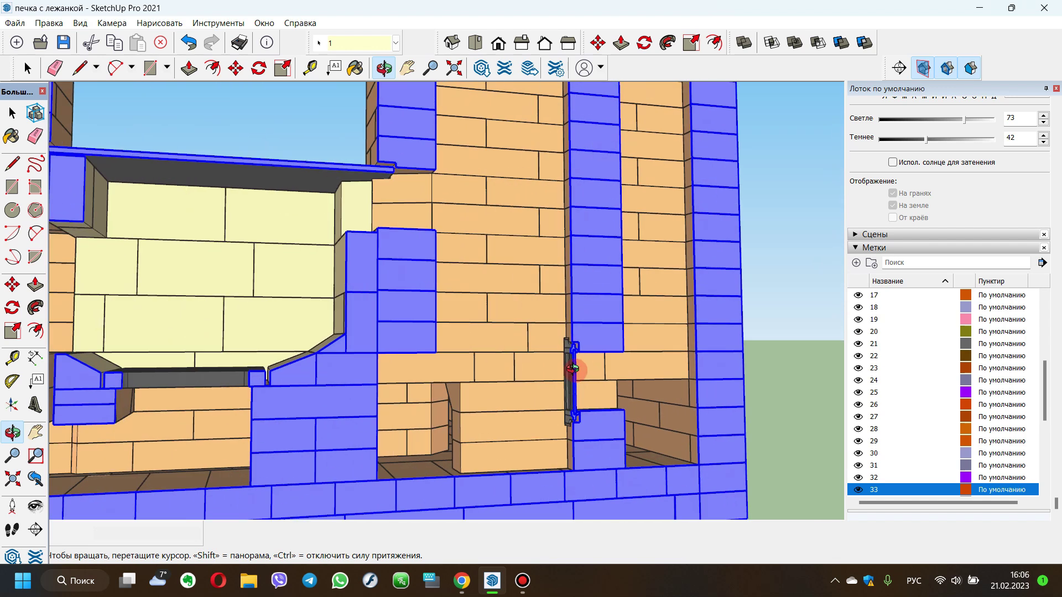
{"action": "scroll", "coordinate": [569, 368], "scroll_direction": "up", "scroll_amount": 2}
{"action": "scroll", "coordinate": [573, 402], "scroll_direction": "down", "scroll_amount": 3}
{"action": "scroll", "coordinate": [484, 387], "scroll_direction": "down", "scroll_amount": 2}
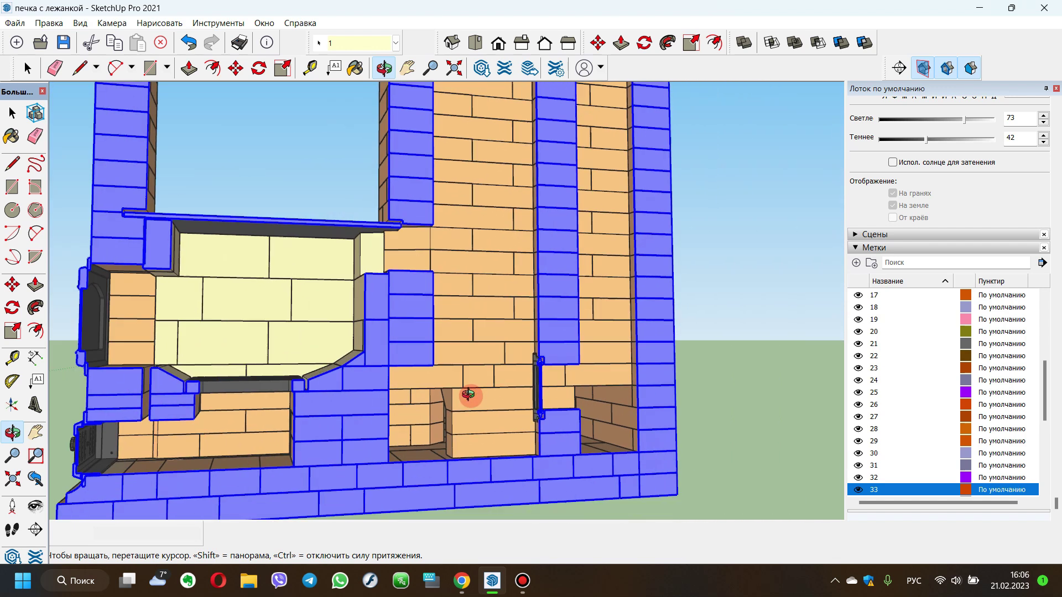
{"action": "scroll", "coordinate": [467, 396], "scroll_direction": "down", "scroll_amount": 2}
{"action": "scroll", "coordinate": [498, 413], "scroll_direction": "down", "scroll_amount": 1}
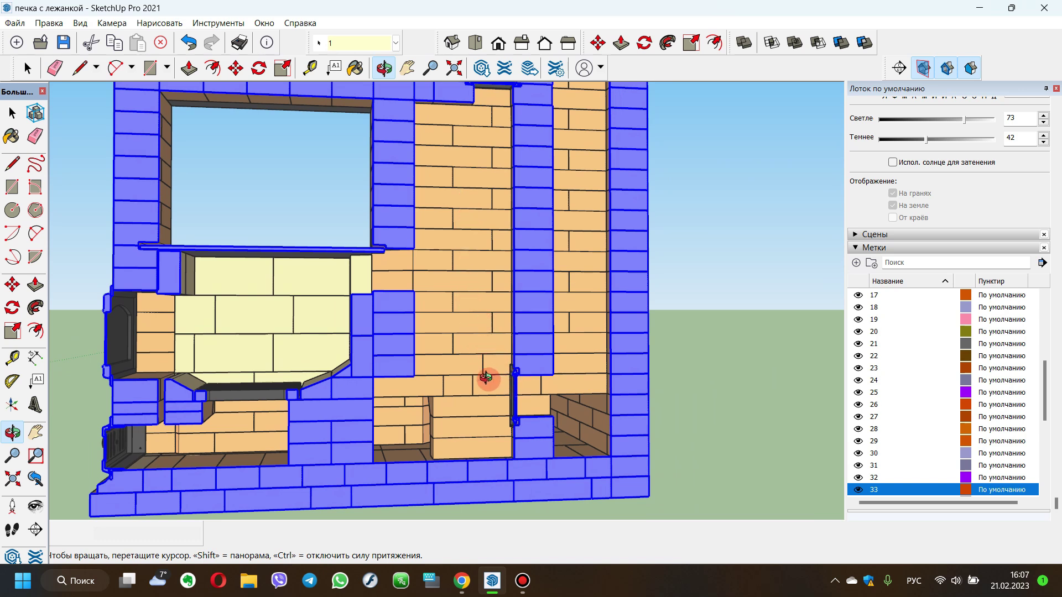
{"action": "scroll", "coordinate": [553, 293], "scroll_direction": "down", "scroll_amount": 2}
{"action": "scroll", "coordinate": [548, 337], "scroll_direction": "down", "scroll_amount": 2}
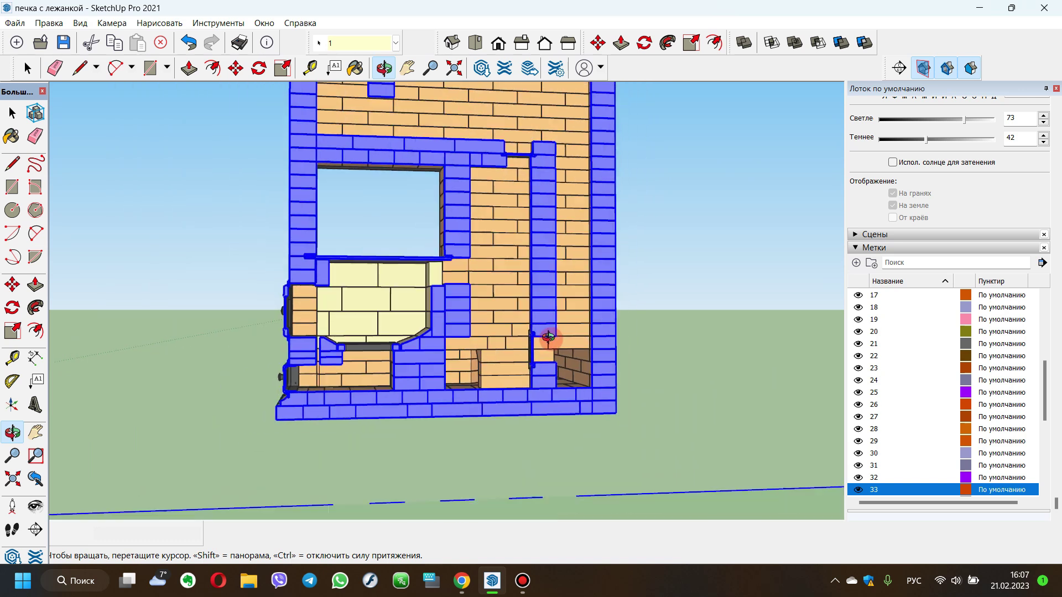
{"action": "scroll", "coordinate": [548, 337], "scroll_direction": "down", "scroll_amount": 2}
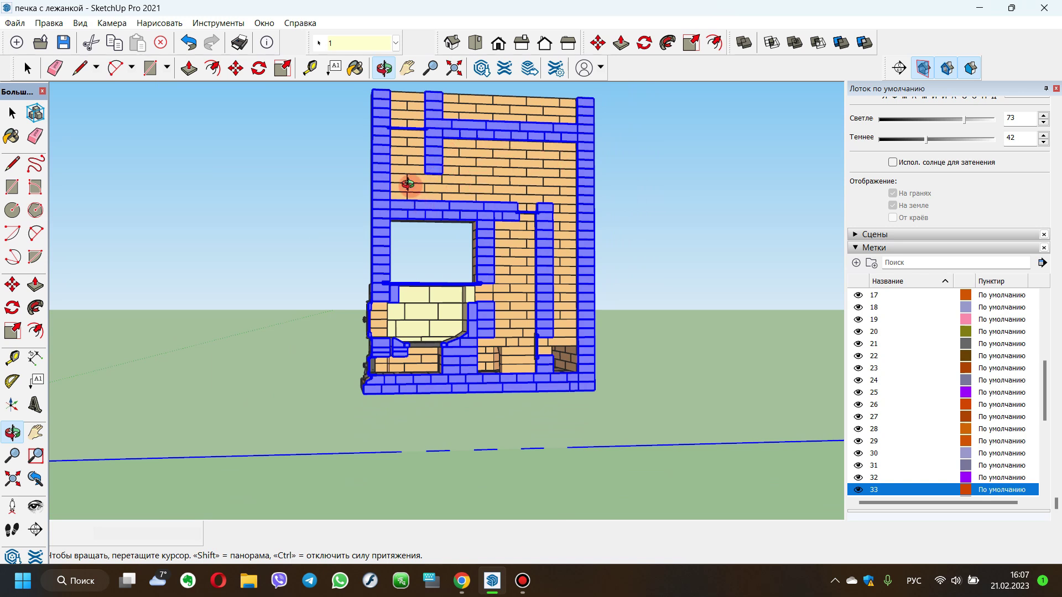
{"action": "scroll", "coordinate": [542, 270], "scroll_direction": "up", "scroll_amount": 2}
{"action": "scroll", "coordinate": [498, 288], "scroll_direction": "up", "scroll_amount": 1}
{"action": "scroll", "coordinate": [387, 300], "scroll_direction": "up", "scroll_amount": 2}
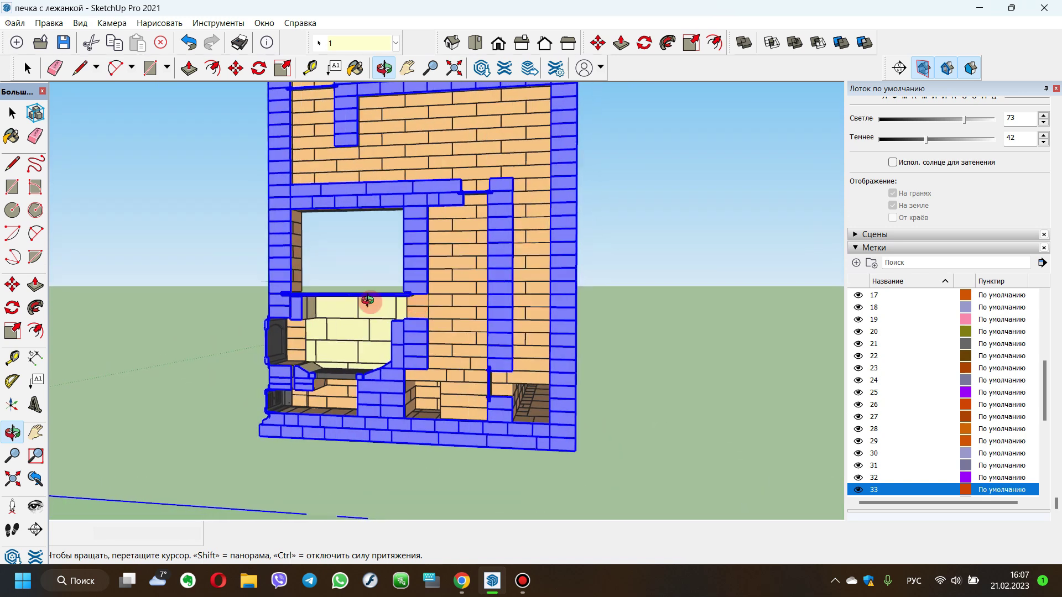
Step: Orbit from the bench side back to a front view of the sectioned stove
{"action": "left_click_drag", "start_coordinate": [368, 301], "coordinate": [218, 310]}
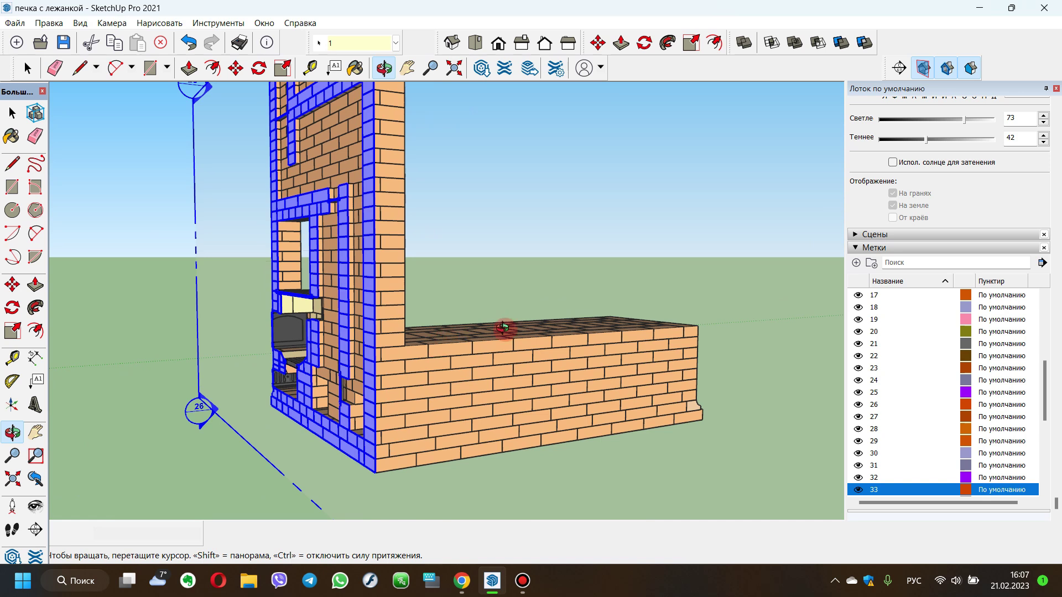
{"action": "left_click_drag", "start_coordinate": [379, 379], "coordinate": [600, 387]}
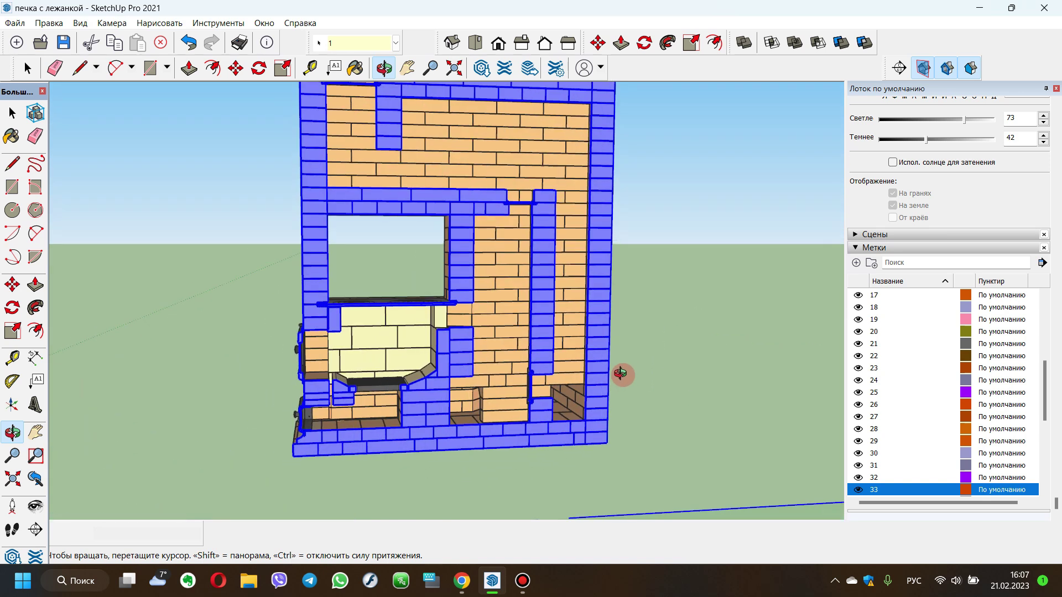
{"action": "scroll", "coordinate": [490, 353], "scroll_direction": "up", "scroll_amount": 3}
{"action": "key", "text": "m"}
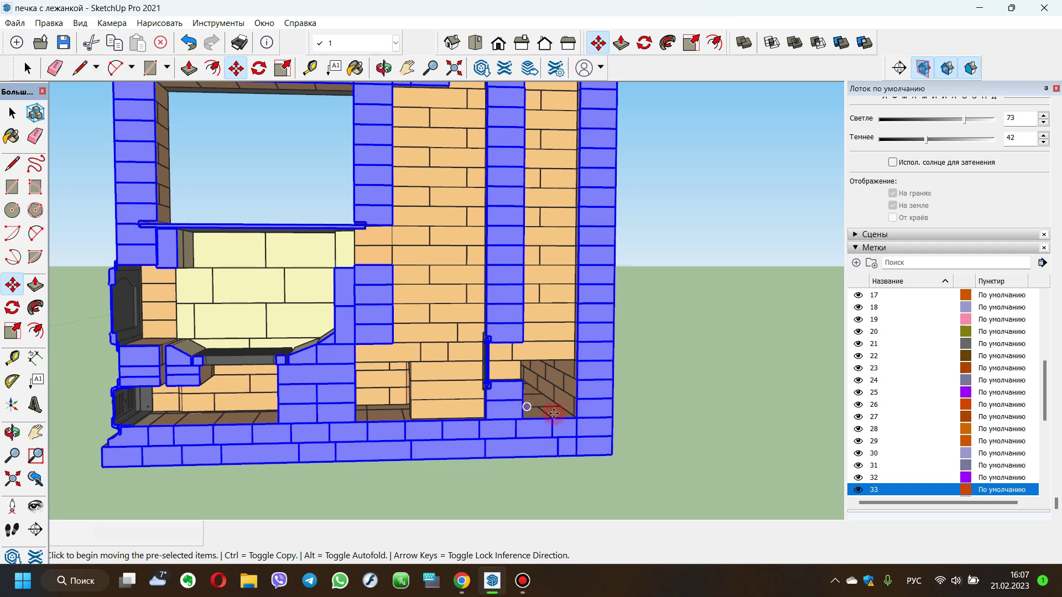
{"action": "scroll", "coordinate": [576, 444], "scroll_direction": "down", "scroll_amount": 3}
{"action": "mouse_move", "coordinate": [576, 444]}
{"action": "middle_mouse_down"}
{"action": "mouse_move", "coordinate": [507, 277]}
{"action": "mouse_move", "coordinate": [510, 328]}
{"action": "middle_mouse_up"}
{"action": "scroll", "coordinate": [507, 285], "scroll_direction": "up", "scroll_amount": 3}
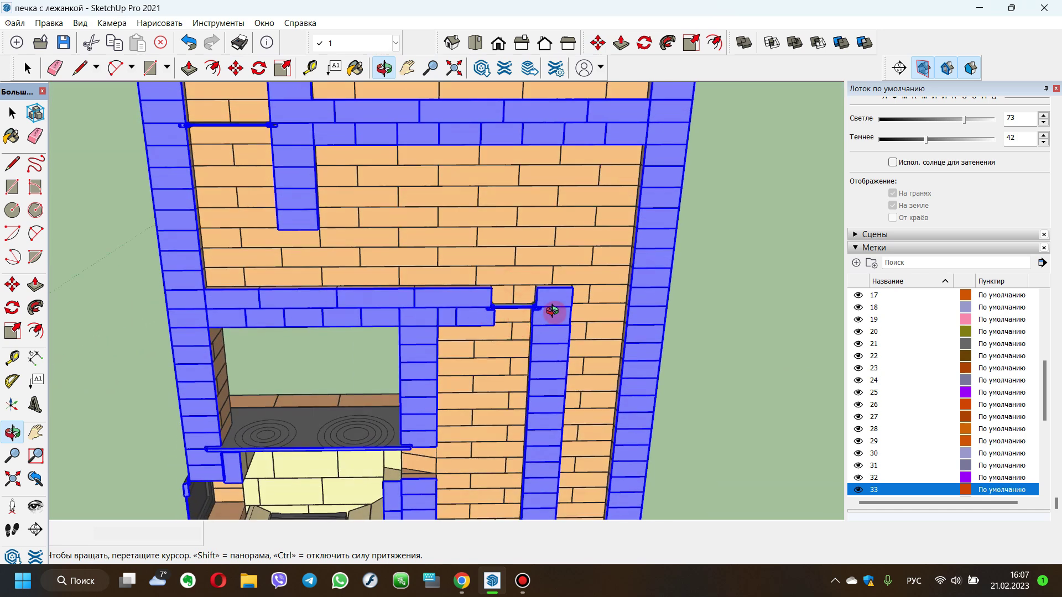
{"action": "scroll", "coordinate": [513, 309], "scroll_direction": "down", "scroll_amount": 1}
{"action": "scroll", "coordinate": [506, 309], "scroll_direction": "down", "scroll_amount": 1}
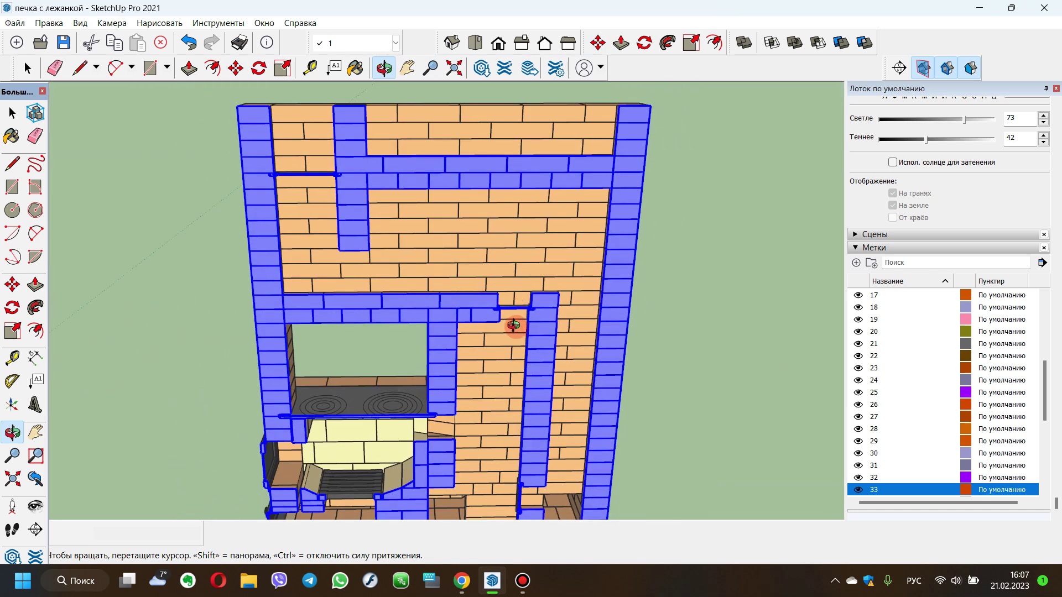
{"action": "scroll", "coordinate": [520, 298], "scroll_direction": "down", "scroll_amount": 1}
{"action": "left_click_drag", "start_coordinate": [523, 294], "coordinate": [519, 300]}
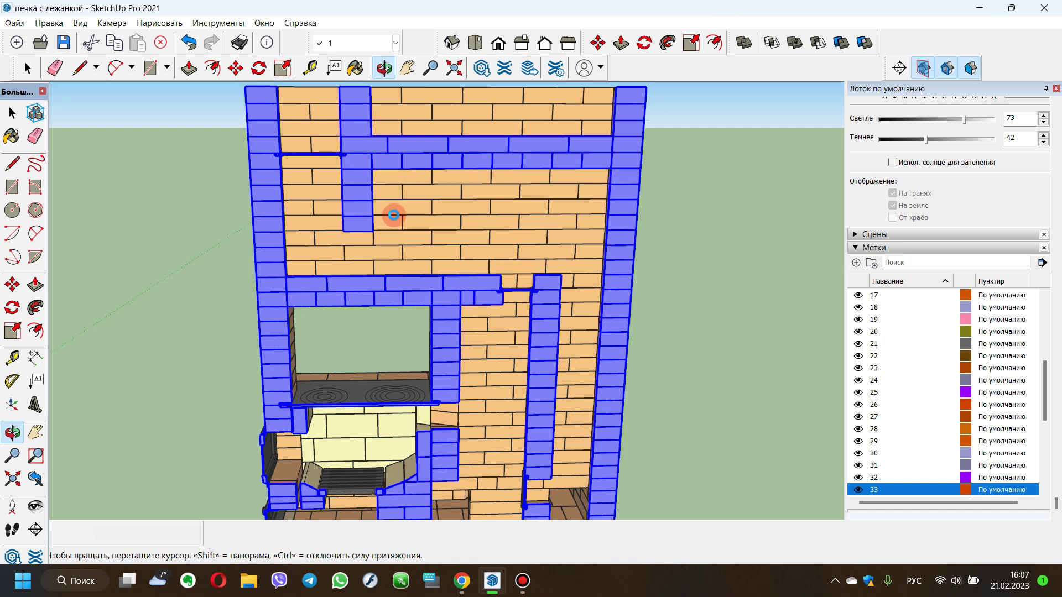
{"action": "left_click_drag", "start_coordinate": [394, 215], "coordinate": [505, 184]}
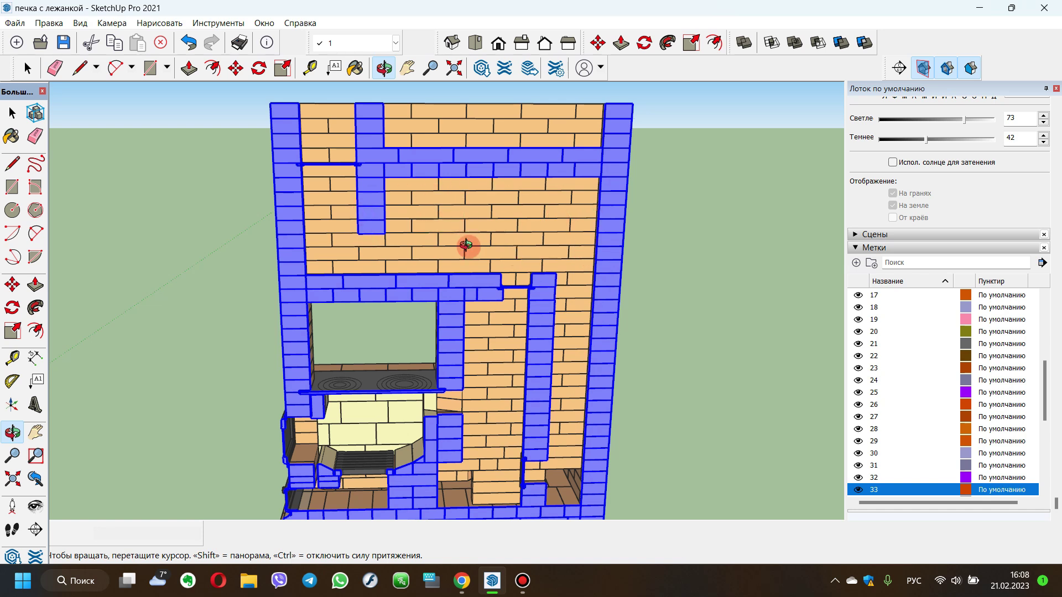
Step: Orbit and zoom to a flat side view of the sectioned bench
{"action": "left_click_drag", "start_coordinate": [416, 225], "coordinate": [437, 316]}
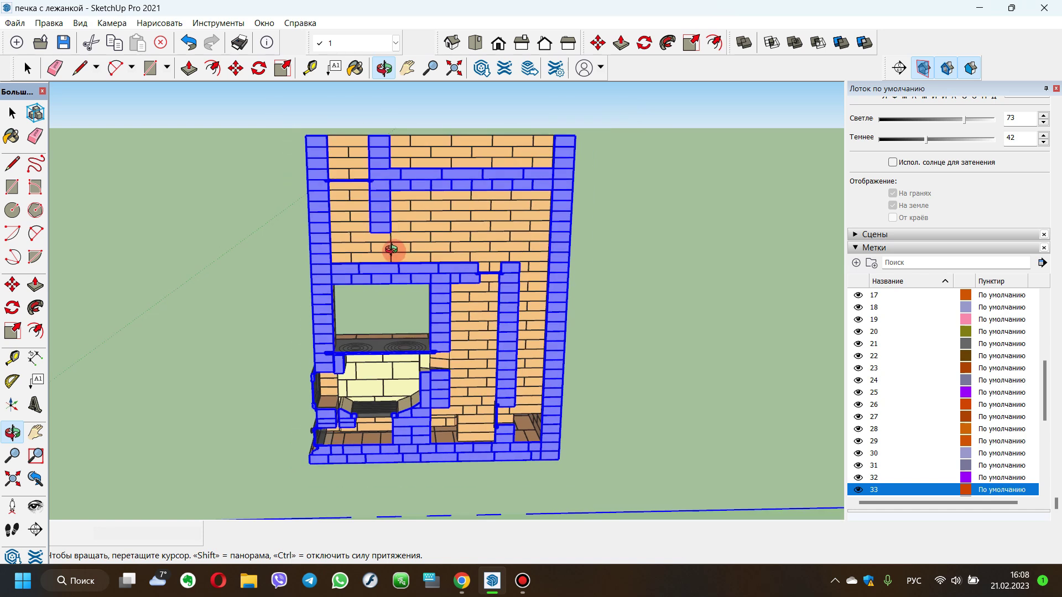
{"action": "key", "text": "m"}
{"action": "left_click", "coordinate": [383, 68]}
{"action": "mouse_move", "coordinate": [451, 232]}
{"action": "left_mouse_down"}
{"action": "mouse_move", "coordinate": [465, 434]}
{"action": "mouse_move", "coordinate": [429, 315]}
{"action": "mouse_move", "coordinate": [444, 374]}
{"action": "left_mouse_up"}
{"action": "scroll", "coordinate": [354, 307], "scroll_direction": "up", "scroll_amount": 2}
{"action": "scroll", "coordinate": [354, 302], "scroll_direction": "up", "scroll_amount": 2}
{"action": "scroll", "coordinate": [355, 294], "scroll_direction": "up", "scroll_amount": 2}
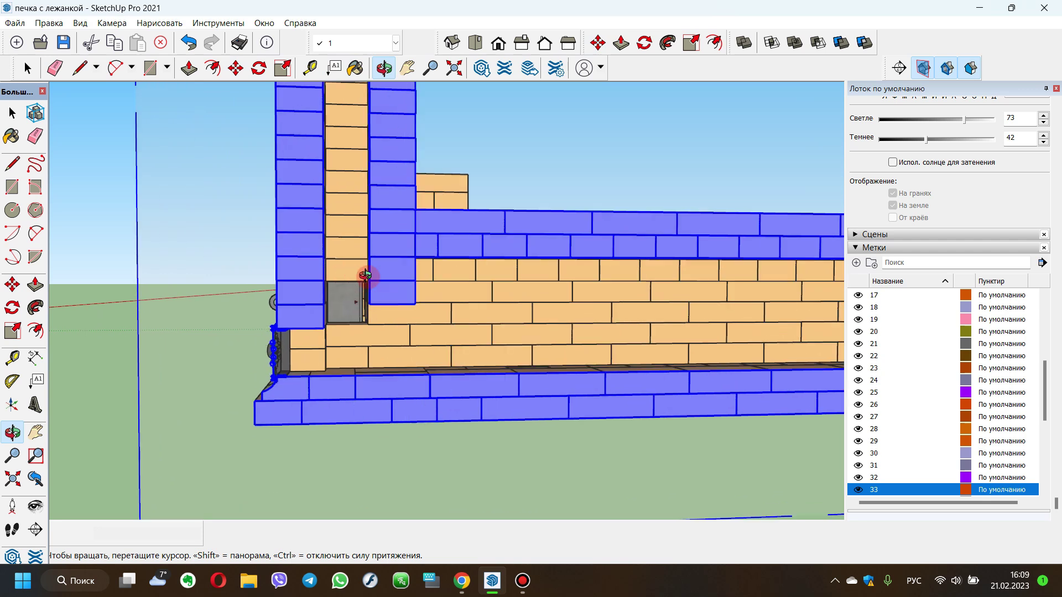
{"action": "scroll", "coordinate": [354, 312], "scroll_direction": "up", "scroll_amount": 2}
{"action": "scroll", "coordinate": [339, 295], "scroll_direction": "up", "scroll_amount": 2}
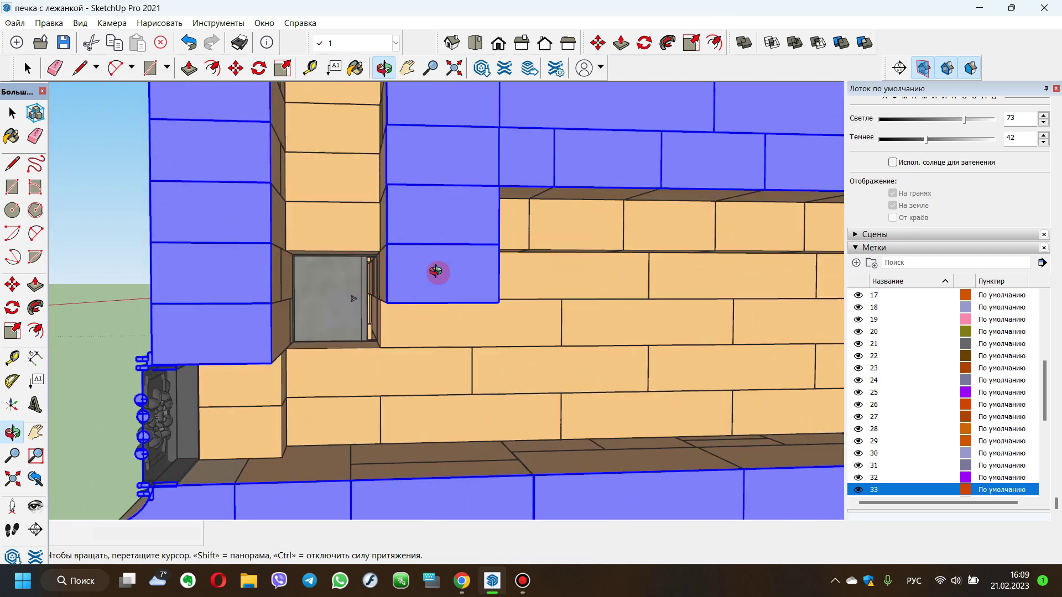
{"action": "scroll", "coordinate": [431, 284], "scroll_direction": "down", "scroll_amount": 2}
{"action": "left_click", "coordinate": [384, 70]}
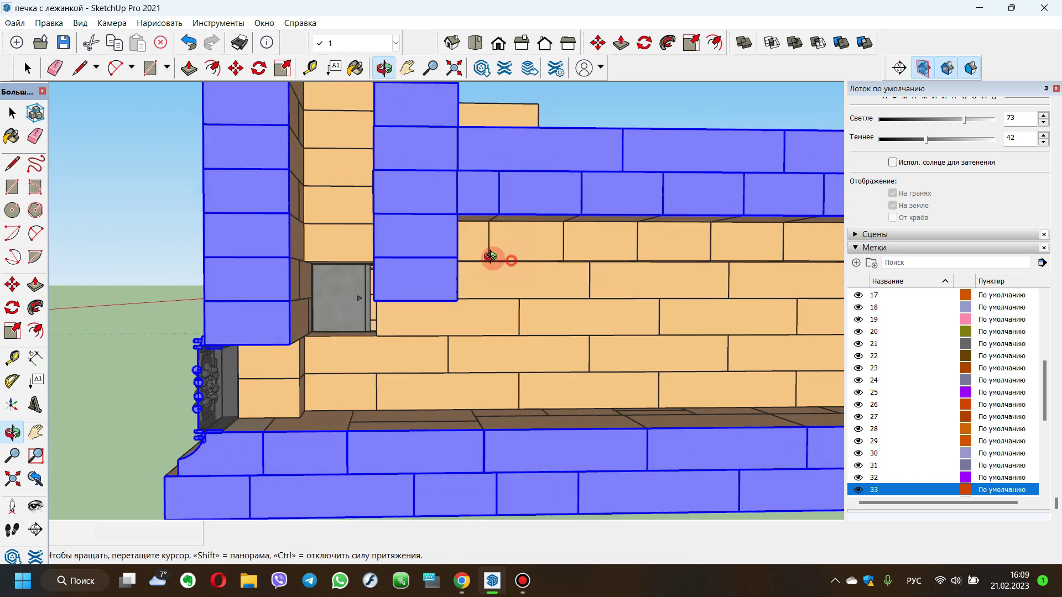
{"action": "scroll", "coordinate": [490, 253], "scroll_direction": "up", "scroll_amount": 2}
{"action": "scroll", "coordinate": [441, 280], "scroll_direction": "up", "scroll_amount": 2}
{"action": "scroll", "coordinate": [417, 279], "scroll_direction": "up", "scroll_amount": 2}
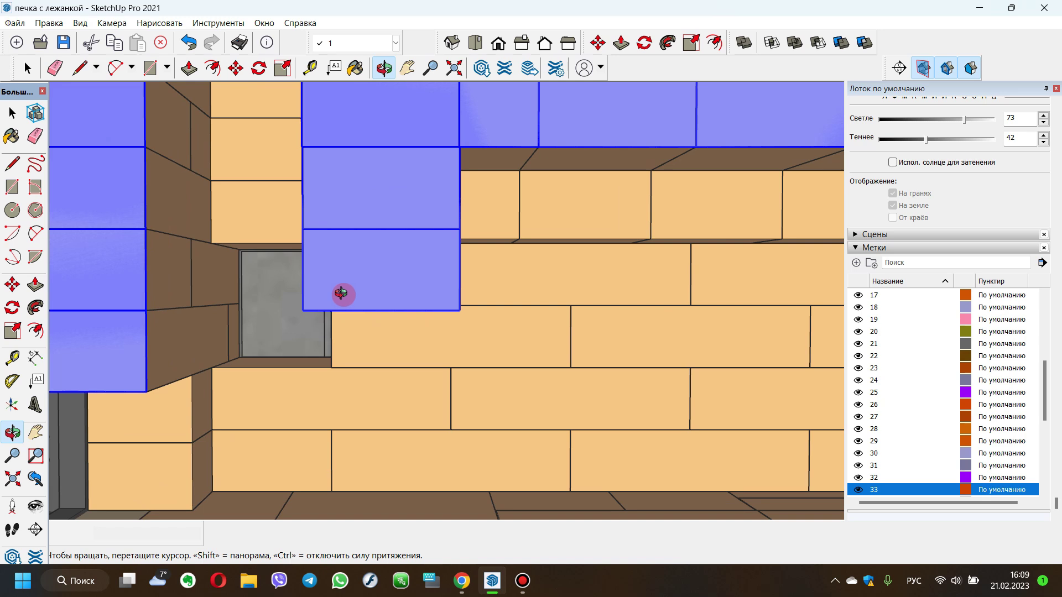
{"action": "scroll", "coordinate": [337, 308], "scroll_direction": "down", "scroll_amount": 2}
{"action": "scroll", "coordinate": [332, 339], "scroll_direction": "down", "scroll_amount": 2}
{"action": "scroll", "coordinate": [335, 368], "scroll_direction": "down", "scroll_amount": 2}
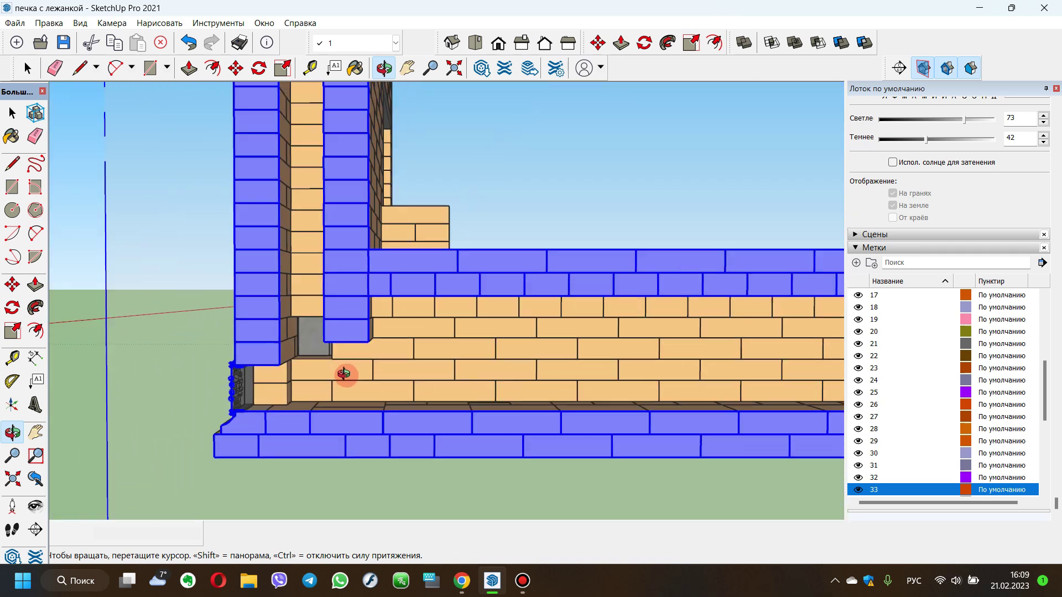
{"action": "scroll", "coordinate": [344, 374], "scroll_direction": "down", "scroll_amount": 2}
Step: Orbit around the lower ledge, firebox door and sectioned columns
{"action": "left_click_drag", "start_coordinate": [367, 372], "coordinate": [569, 356]}
{"action": "scroll", "coordinate": [568, 356], "scroll_direction": "up", "scroll_amount": 3}
{"action": "scroll", "coordinate": [574, 349], "scroll_direction": "up", "scroll_amount": 2}
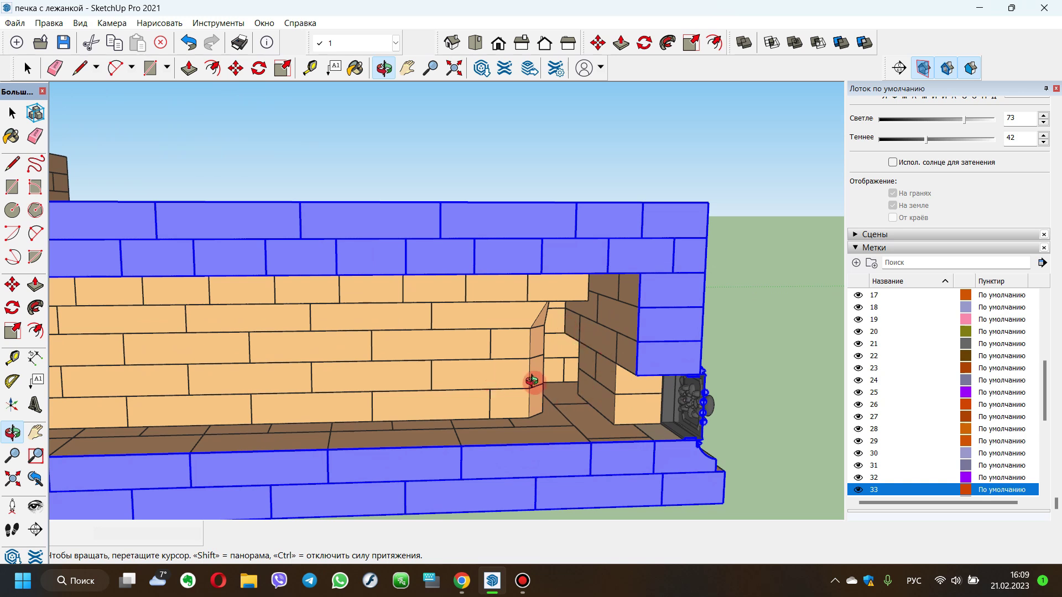
{"action": "scroll", "coordinate": [532, 380], "scroll_direction": "down", "scroll_amount": 2}
{"action": "left_click_drag", "start_coordinate": [532, 381], "coordinate": [317, 244]}
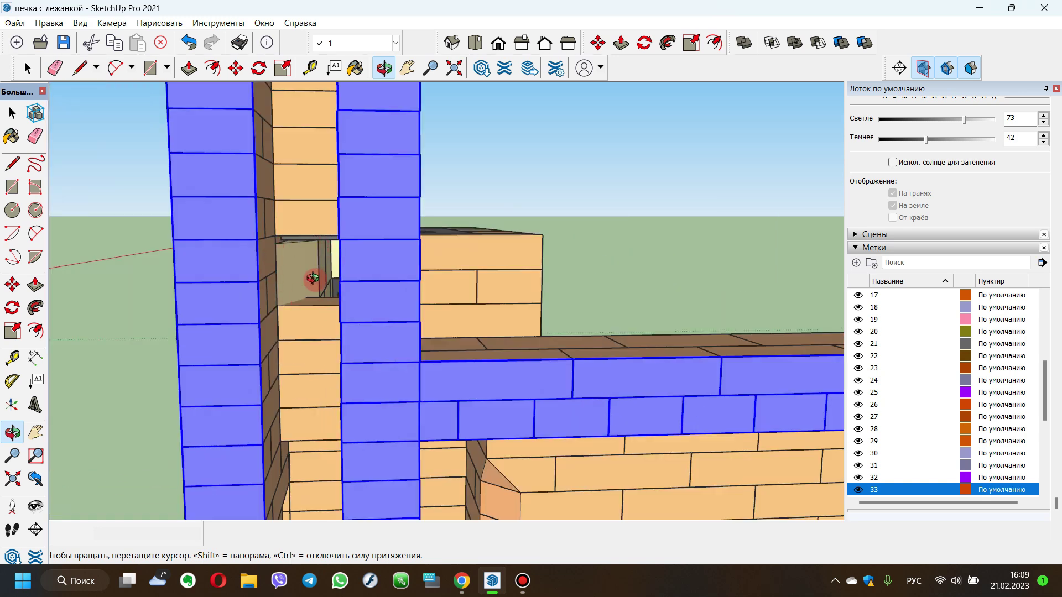
{"action": "scroll", "coordinate": [312, 278], "scroll_direction": "down", "scroll_amount": 2}
{"action": "scroll", "coordinate": [304, 268], "scroll_direction": "down", "scroll_amount": 1}
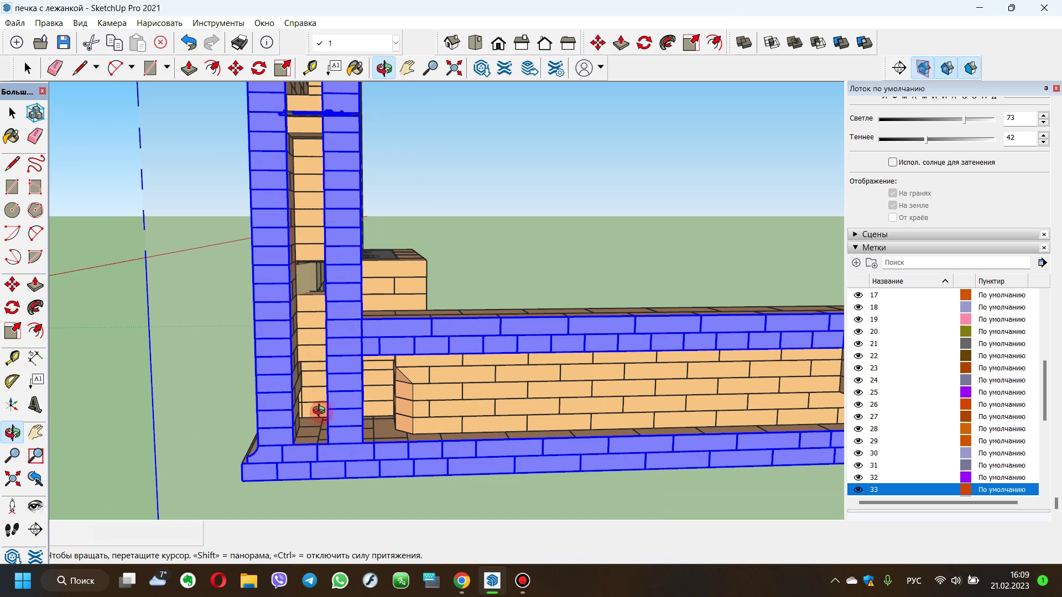
{"action": "scroll", "coordinate": [319, 410], "scroll_direction": "up", "scroll_amount": 3}
Step: Orbit out from the bench wall to show the L-shaped stove between the two walls
{"action": "left_click_drag", "start_coordinate": [403, 396], "coordinate": [318, 389]}
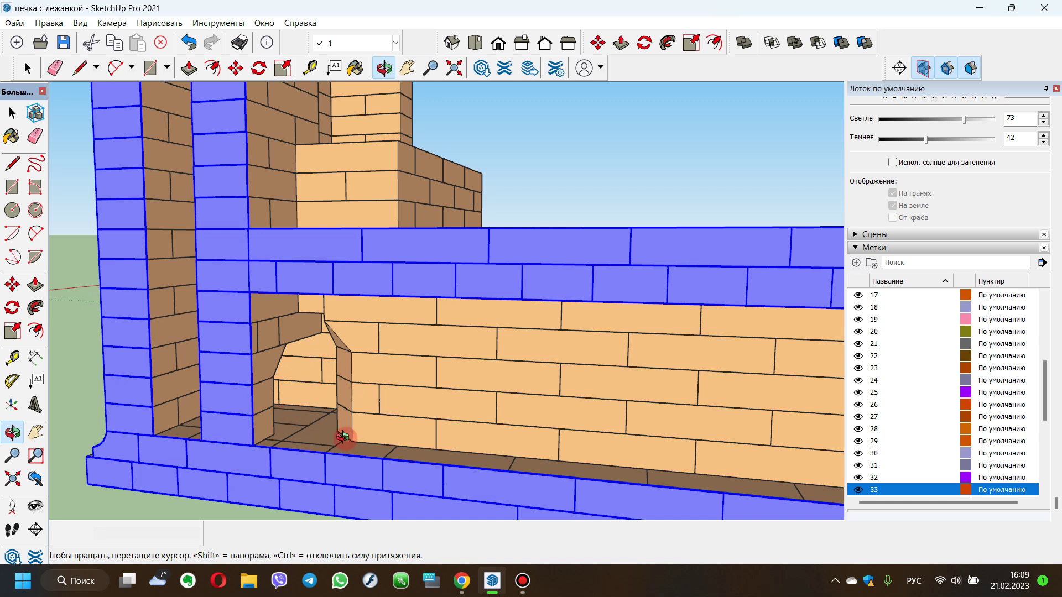
{"action": "scroll", "coordinate": [417, 380], "scroll_direction": "down", "scroll_amount": 3}
{"action": "scroll", "coordinate": [398, 367], "scroll_direction": "down", "scroll_amount": 3}
{"action": "scroll", "coordinate": [398, 370], "scroll_direction": "down", "scroll_amount": 2}
{"action": "scroll", "coordinate": [386, 360], "scroll_direction": "down", "scroll_amount": 2}
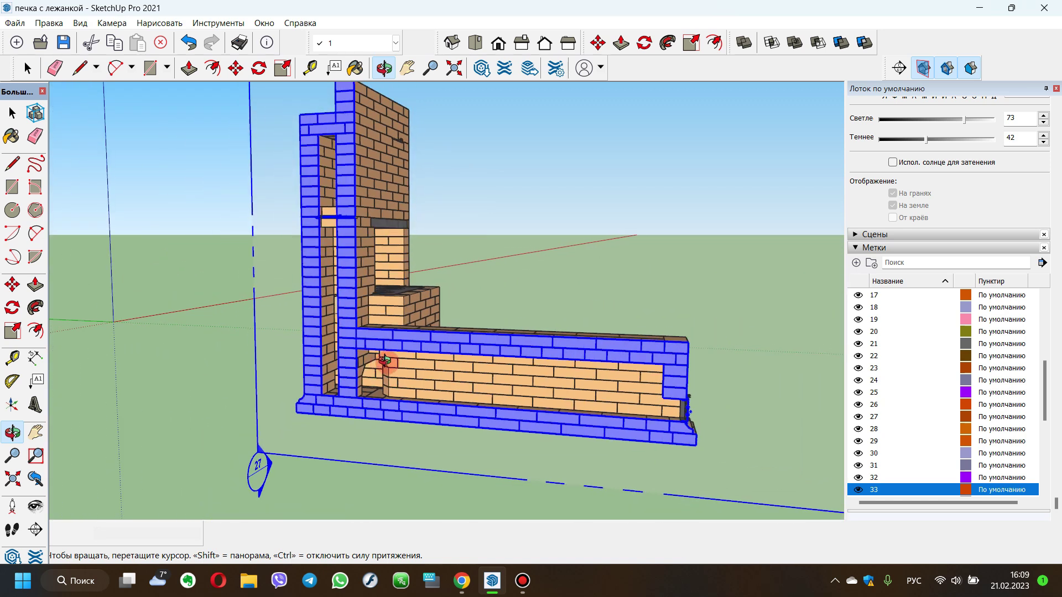
{"action": "left_click_drag", "start_coordinate": [432, 375], "coordinate": [414, 382]}
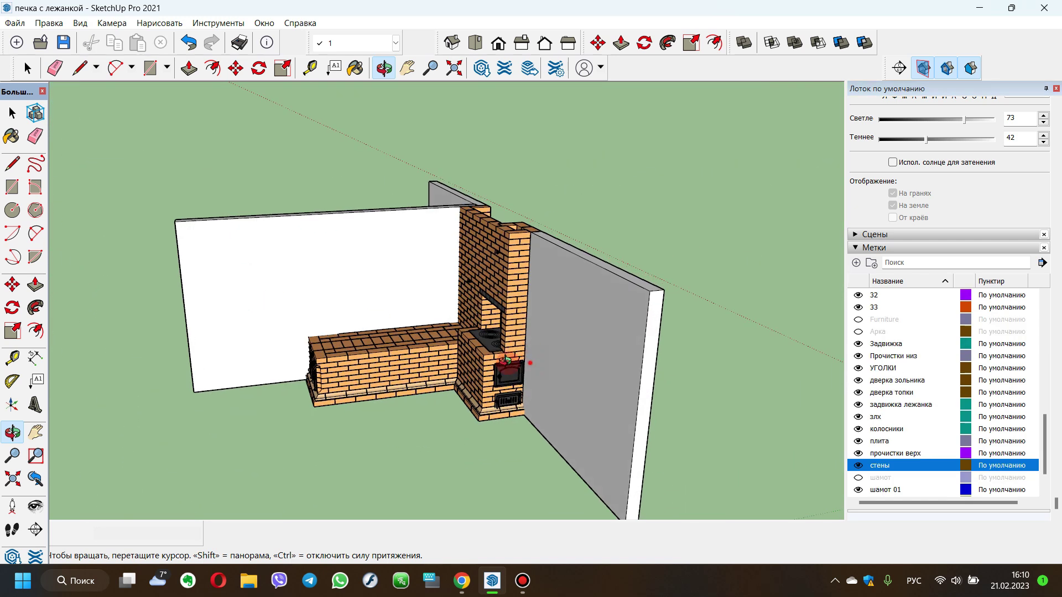
{"action": "mouse_move", "coordinate": [507, 360]}
{"action": "left_mouse_down"}
{"action": "mouse_move", "coordinate": [177, 398]}
{"action": "mouse_move", "coordinate": [298, 460]}
{"action": "mouse_move", "coordinate": [700, 495]}
{"action": "mouse_move", "coordinate": [782, 441]}
{"action": "mouse_move", "coordinate": [582, 440]}
{"action": "mouse_move", "coordinate": [234, 382]}
{"action": "mouse_move", "coordinate": [736, 384]}
{"action": "mouse_move", "coordinate": [434, 380]}
{"action": "mouse_move", "coordinate": [415, 315]}
{"action": "mouse_move", "coordinate": [335, 350]}
{"action": "left_mouse_up"}
Step: Orbit to an overview of walls and stove, and select the thin wall for moving
{"action": "mouse_move", "coordinate": [659, 415]}
{"action": "left_mouse_down"}
{"action": "mouse_move", "coordinate": [635, 323]}
{"action": "mouse_move", "coordinate": [418, 318]}
{"action": "left_mouse_up"}
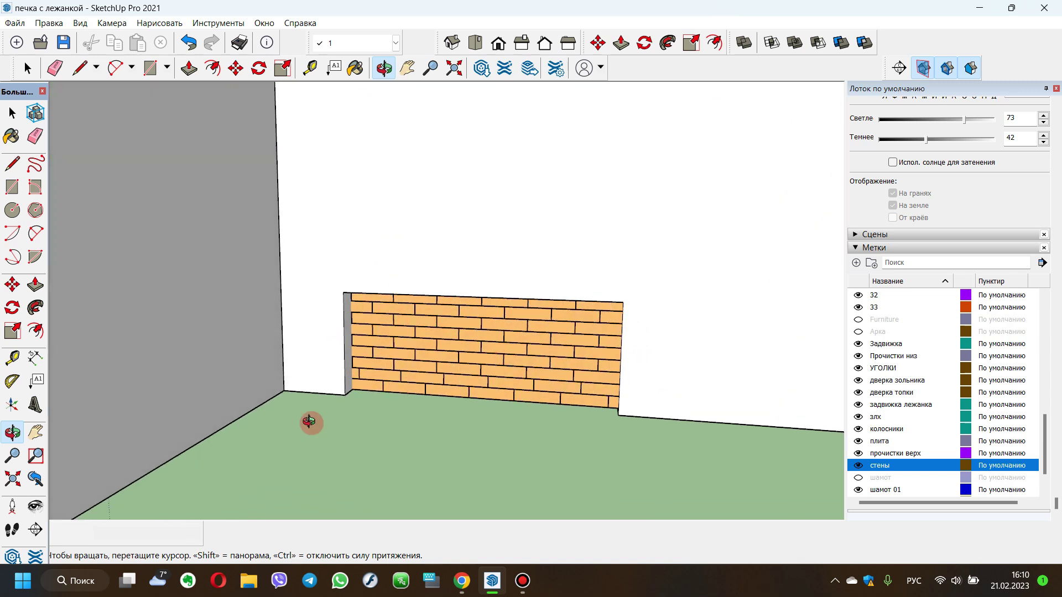
{"action": "mouse_move", "coordinate": [365, 403]}
{"action": "left_mouse_down"}
{"action": "mouse_move", "coordinate": [398, 374]}
{"action": "mouse_move", "coordinate": [370, 391]}
{"action": "mouse_move", "coordinate": [562, 325]}
{"action": "mouse_move", "coordinate": [257, 465]}
{"action": "mouse_move", "coordinate": [536, 337]}
{"action": "mouse_move", "coordinate": [422, 358]}
{"action": "mouse_move", "coordinate": [531, 299]}
{"action": "mouse_move", "coordinate": [588, 407]}
{"action": "mouse_move", "coordinate": [512, 382]}
{"action": "left_mouse_up"}
{"action": "left_click", "coordinate": [12, 113]}
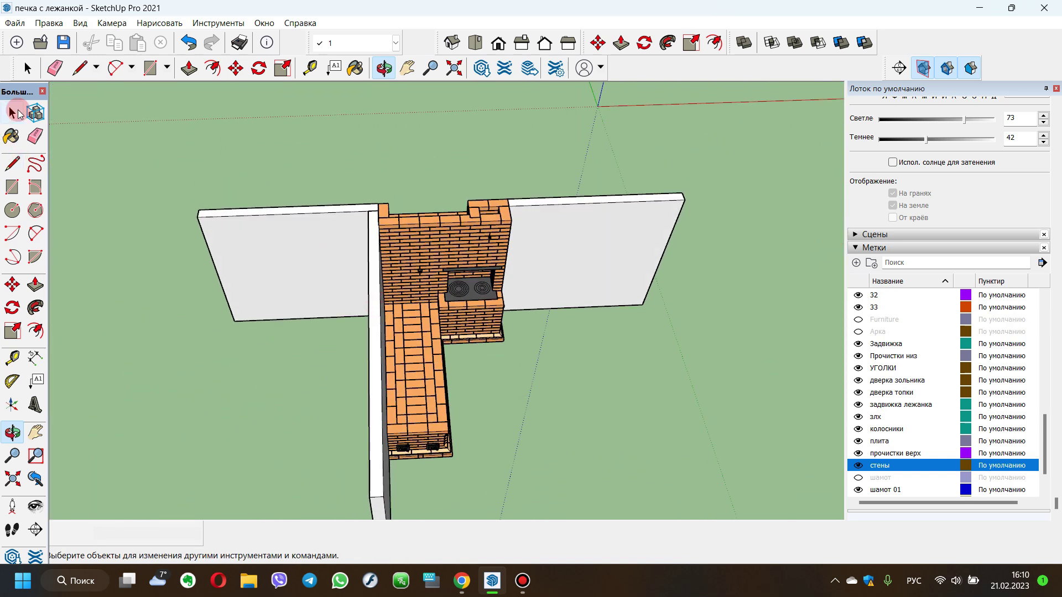
{"action": "left_click", "coordinate": [372, 252]}
{"action": "left_click", "coordinate": [12, 285]}
Step: Orbit around the stove, facing the white wall, the grey wall and the stove's back
{"action": "mouse_move", "coordinate": [370, 212]}
{"action": "middle_mouse_down"}
{"action": "mouse_move", "coordinate": [374, 252]}
{"action": "mouse_move", "coordinate": [405, 296]}
{"action": "middle_mouse_up"}
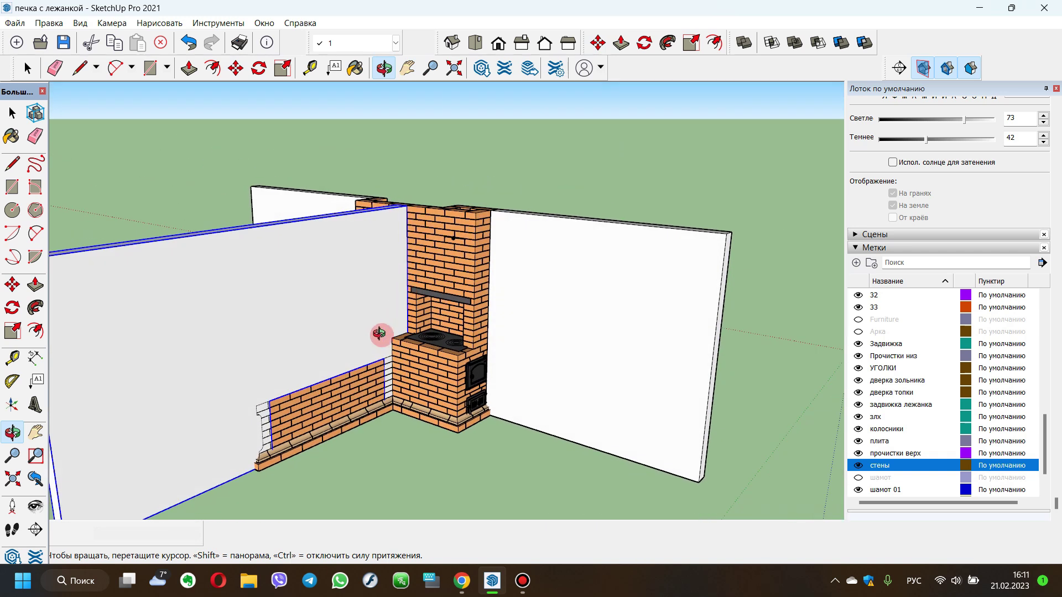
{"action": "mouse_move", "coordinate": [350, 344]}
{"action": "middle_mouse_down"}
{"action": "mouse_move", "coordinate": [527, 430]}
{"action": "mouse_move", "coordinate": [370, 164]}
{"action": "middle_mouse_up"}
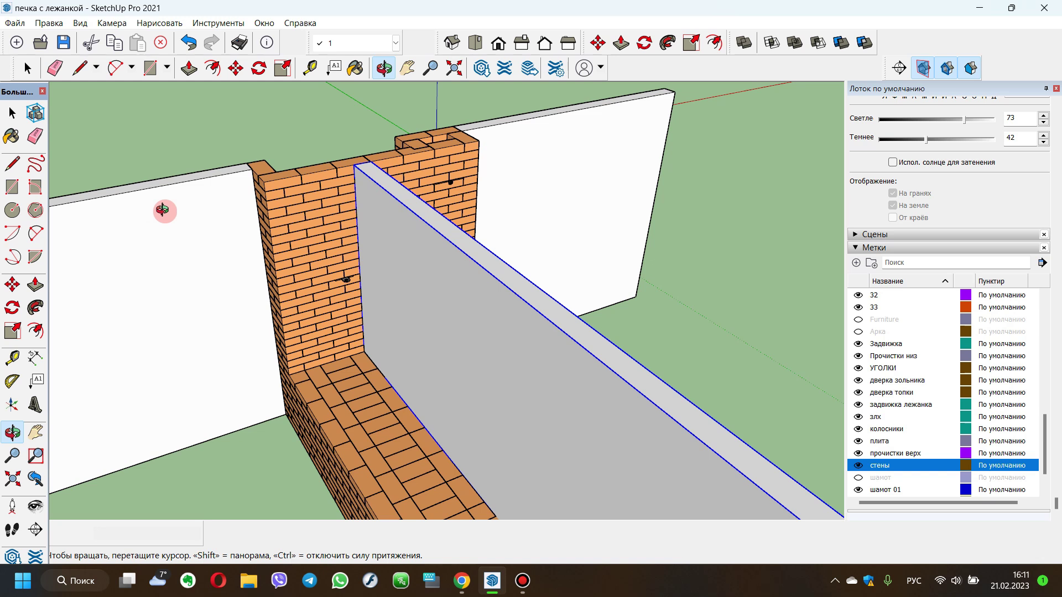
{"action": "mouse_move", "coordinate": [40, 236]}
{"action": "left_mouse_down"}
{"action": "mouse_move", "coordinate": [147, 249]}
{"action": "mouse_move", "coordinate": [213, 450]}
{"action": "left_mouse_up"}
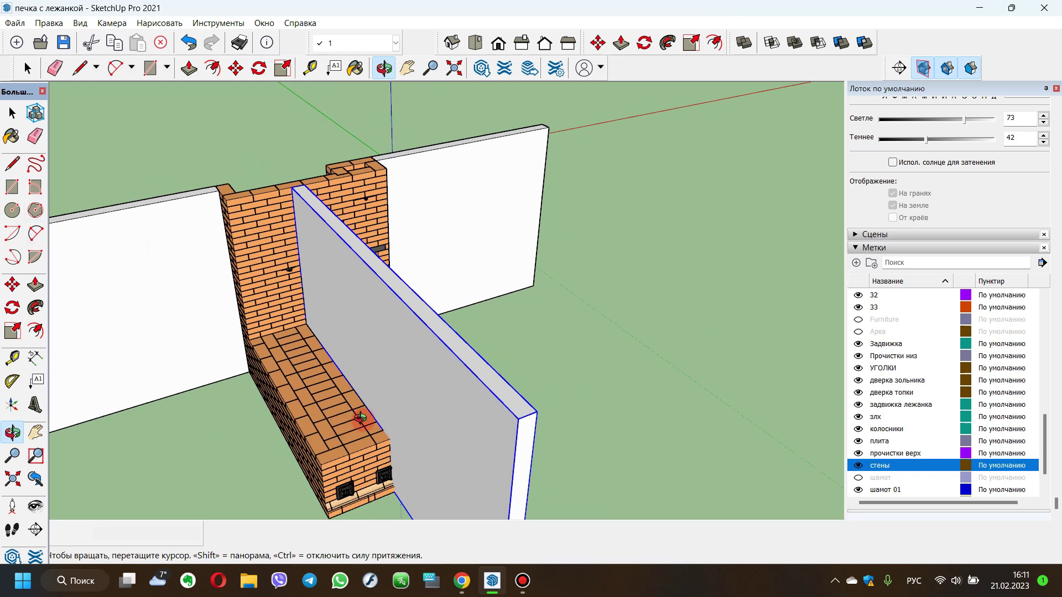
{"action": "mouse_move", "coordinate": [273, 414]}
{"action": "left_mouse_down"}
{"action": "mouse_move", "coordinate": [486, 349]}
{"action": "mouse_move", "coordinate": [481, 337]}
{"action": "mouse_move", "coordinate": [439, 380]}
{"action": "mouse_move", "coordinate": [400, 391]}
{"action": "mouse_move", "coordinate": [323, 235]}
{"action": "left_mouse_up"}
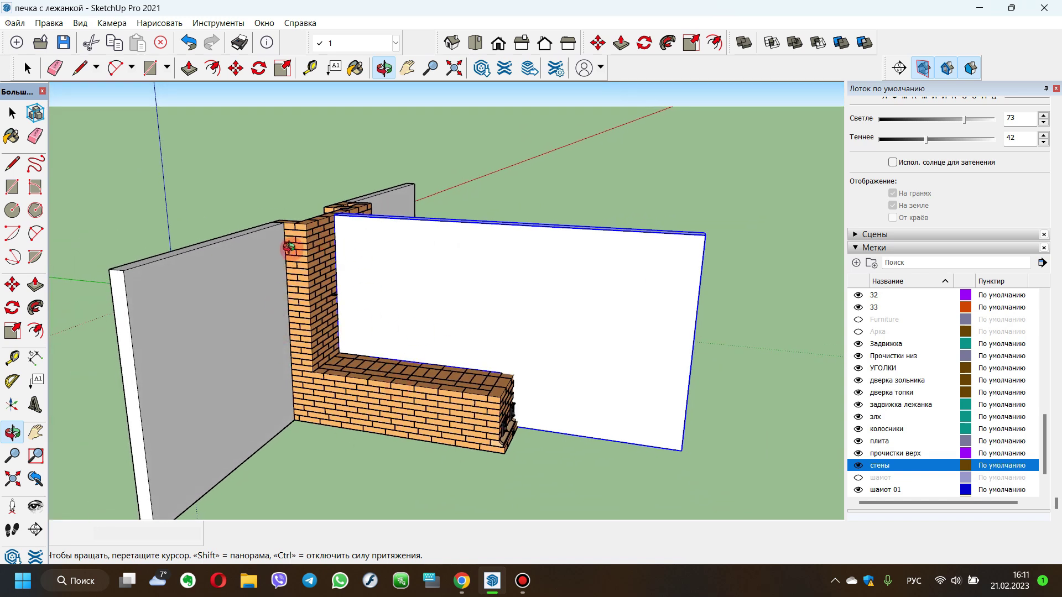
{"action": "left_click_drag", "start_coordinate": [449, 413], "coordinate": [288, 232]}
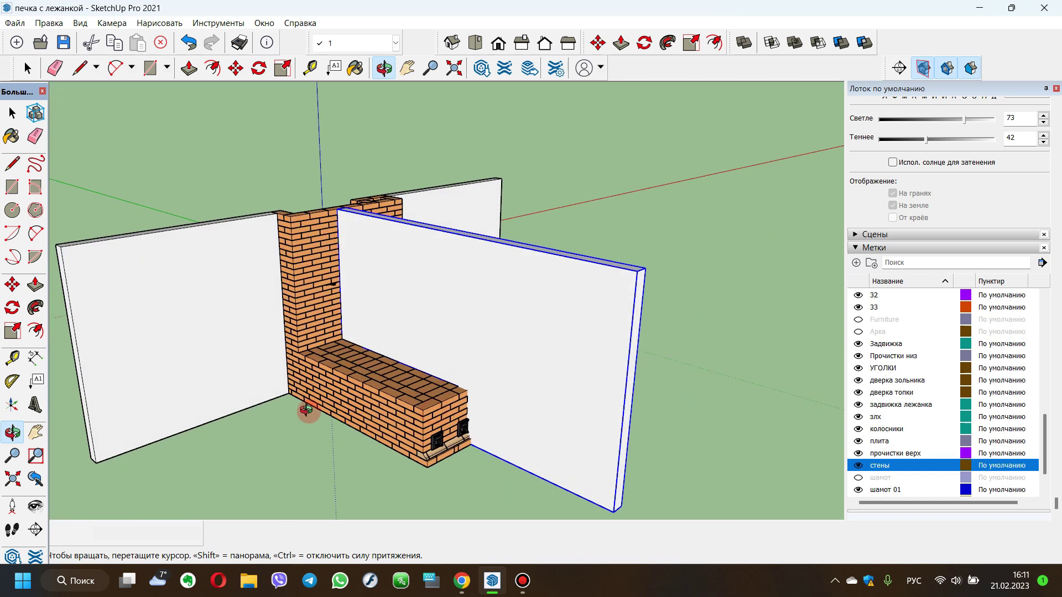
{"action": "mouse_move", "coordinate": [361, 396]}
{"action": "left_mouse_down"}
{"action": "mouse_move", "coordinate": [218, 387]}
{"action": "mouse_move", "coordinate": [754, 391]}
{"action": "mouse_move", "coordinate": [453, 256]}
{"action": "left_mouse_up"}
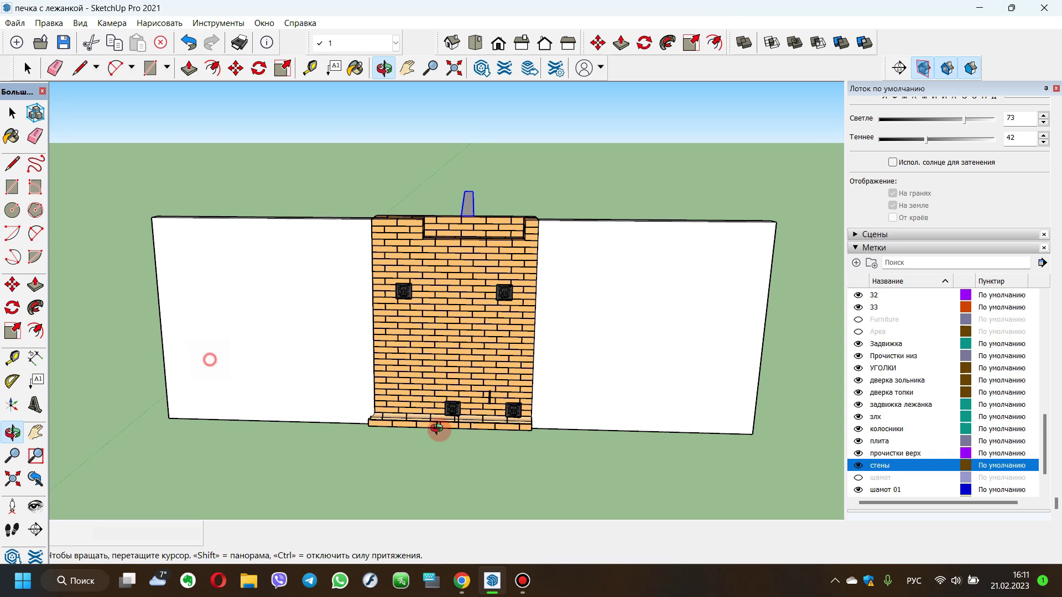
{"action": "left_click_drag", "start_coordinate": [209, 361], "coordinate": [708, 431]}
Step: Zoom in for a low close-up of the stove, then back out to a higher view
{"action": "scroll", "coordinate": [460, 299], "scroll_direction": "up", "scroll_amount": 1}
{"action": "scroll", "coordinate": [456, 284], "scroll_direction": "up", "scroll_amount": 2}
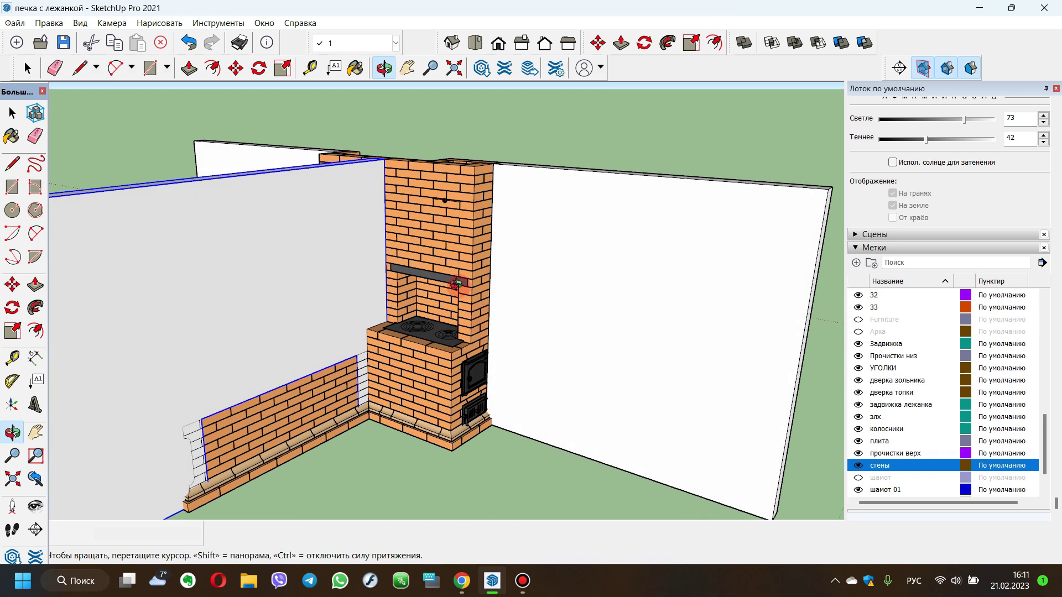
{"action": "mouse_move", "coordinate": [427, 389]}
{"action": "left_mouse_down"}
{"action": "mouse_move", "coordinate": [106, 443]}
{"action": "mouse_move", "coordinate": [261, 415]}
{"action": "left_mouse_up"}
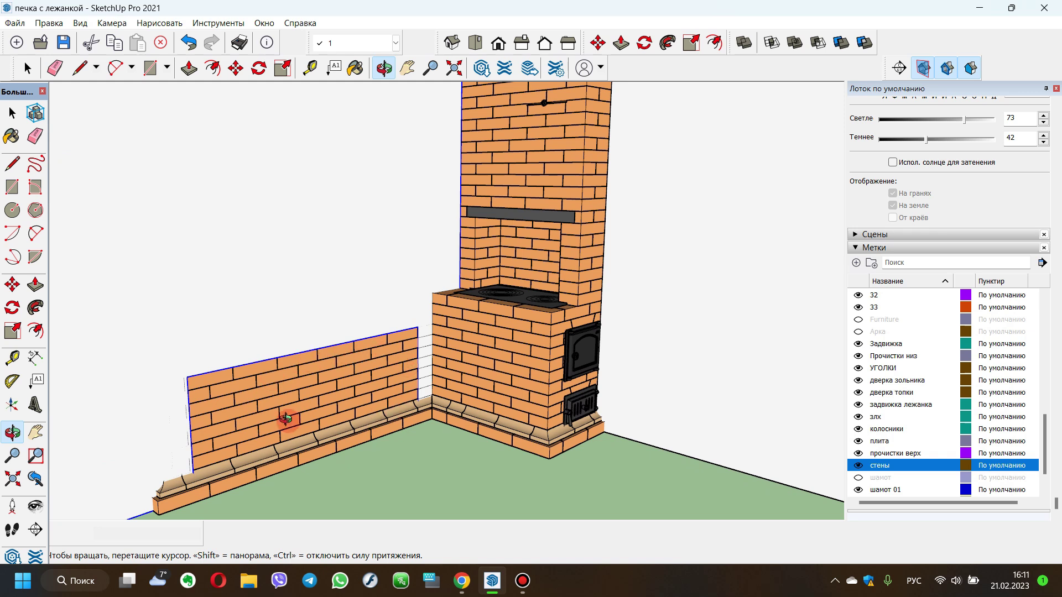
{"action": "scroll", "coordinate": [397, 428], "scroll_direction": "down", "scroll_amount": 2}
{"action": "scroll", "coordinate": [398, 427], "scroll_direction": "down", "scroll_amount": 1}
{"action": "mouse_move", "coordinate": [395, 432]}
{"action": "left_mouse_down"}
{"action": "mouse_move", "coordinate": [344, 450]}
{"action": "mouse_move", "coordinate": [473, 484]}
{"action": "left_mouse_up"}
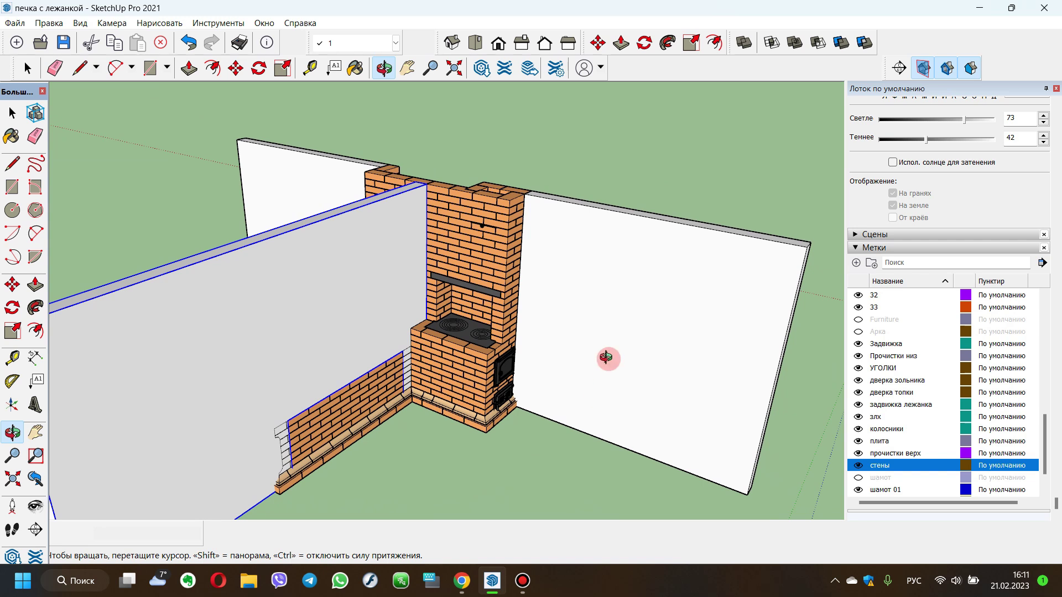
Step: Undo the last change and orbit to see the stove from the back and other sides
{"action": "key", "text": "ctrl+z"}
{"action": "mouse_move", "coordinate": [443, 312]}
{"action": "left_mouse_down"}
{"action": "mouse_move", "coordinate": [548, 341]}
{"action": "mouse_move", "coordinate": [308, 332]}
{"action": "left_mouse_up"}
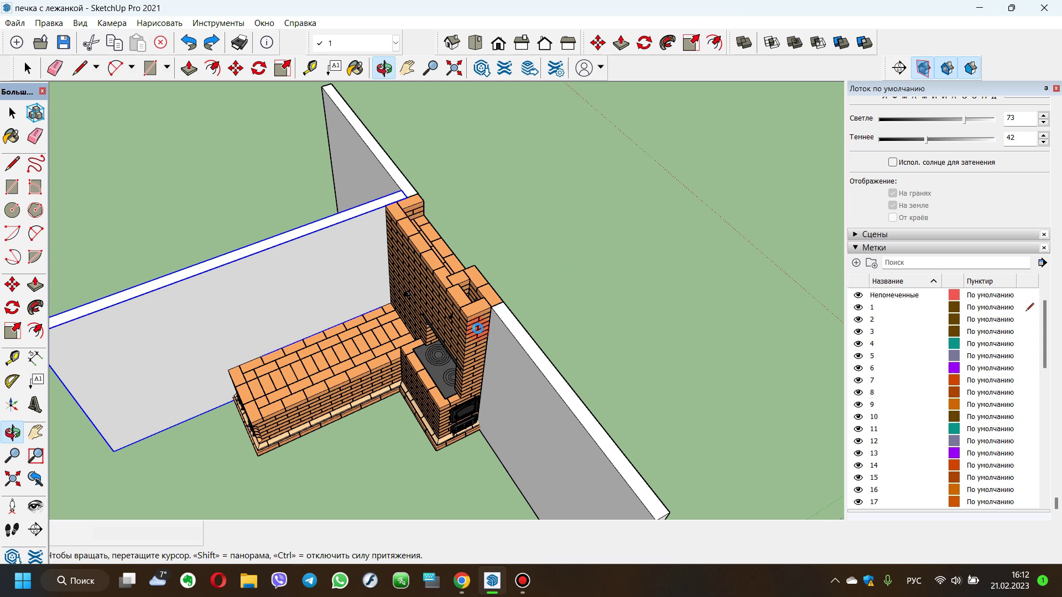
{"action": "left_click_drag", "start_coordinate": [478, 328], "coordinate": [426, 352]}
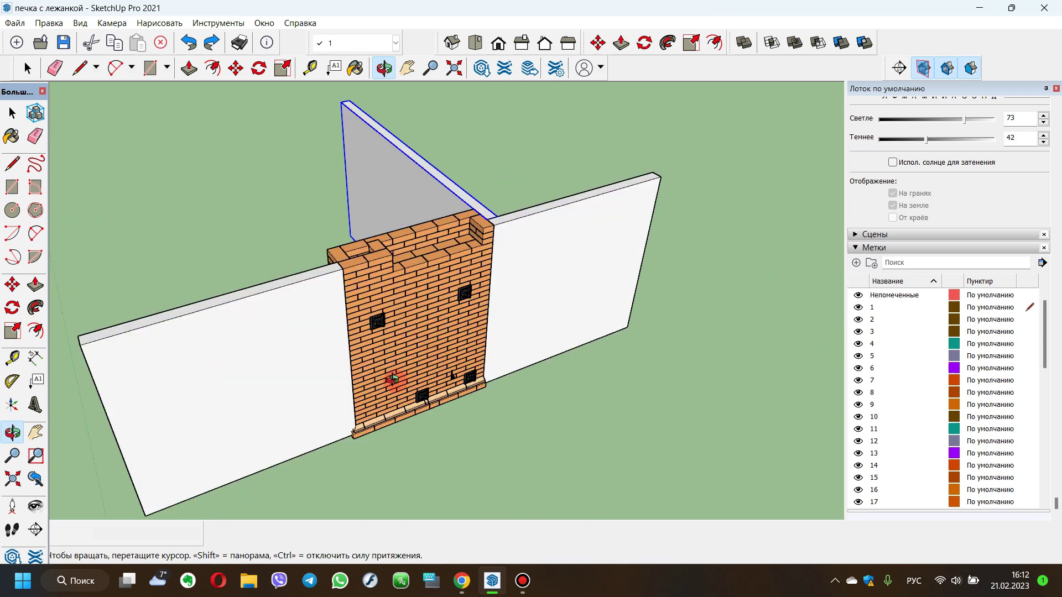
{"action": "mouse_move", "coordinate": [391, 285]}
{"action": "left_mouse_down"}
{"action": "mouse_move", "coordinate": [314, 322]}
{"action": "mouse_move", "coordinate": [764, 315]}
{"action": "mouse_move", "coordinate": [492, 387]}
{"action": "mouse_move", "coordinate": [553, 367]}
{"action": "mouse_move", "coordinate": [479, 345]}
{"action": "left_mouse_up"}
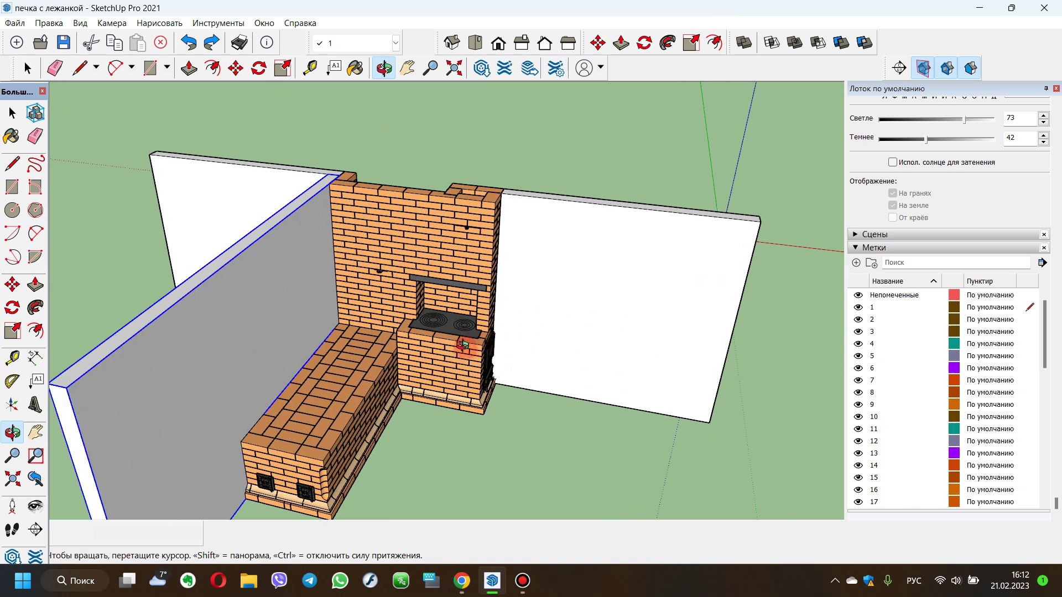
{"action": "scroll", "coordinate": [464, 344], "scroll_direction": "up", "scroll_amount": 2}
{"action": "scroll", "coordinate": [464, 349], "scroll_direction": "up", "scroll_amount": 2}
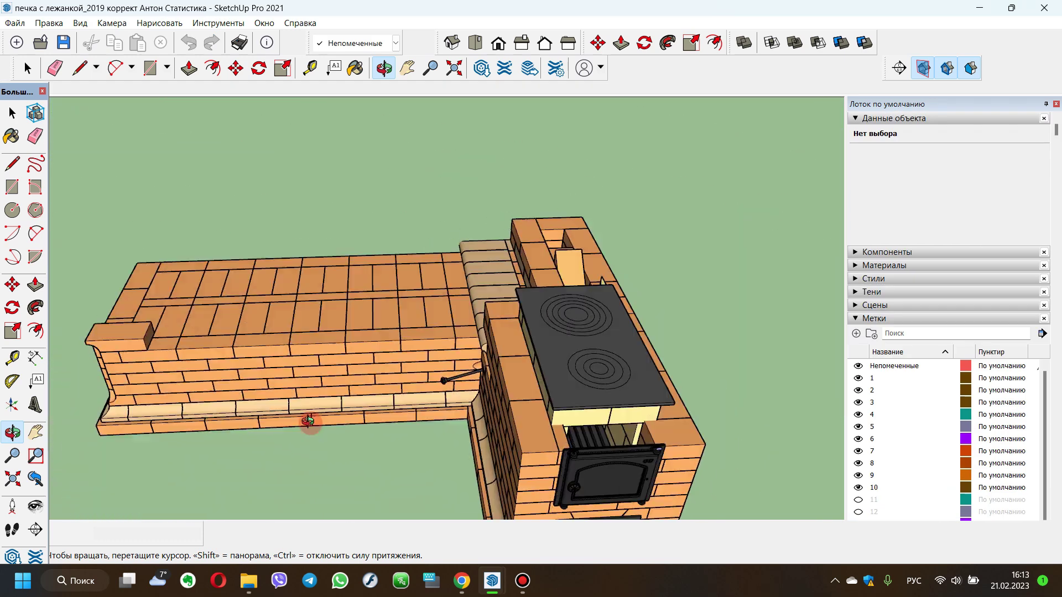
Step: Orbit the corrected stove-and-bench model and hide the brick tags 6 through 10
{"action": "mouse_move", "coordinate": [746, 354]}
{"action": "left_mouse_down"}
{"action": "mouse_move", "coordinate": [718, 404]}
{"action": "mouse_move", "coordinate": [855, 404]}
{"action": "mouse_move", "coordinate": [993, 343]}
{"action": "left_mouse_up"}
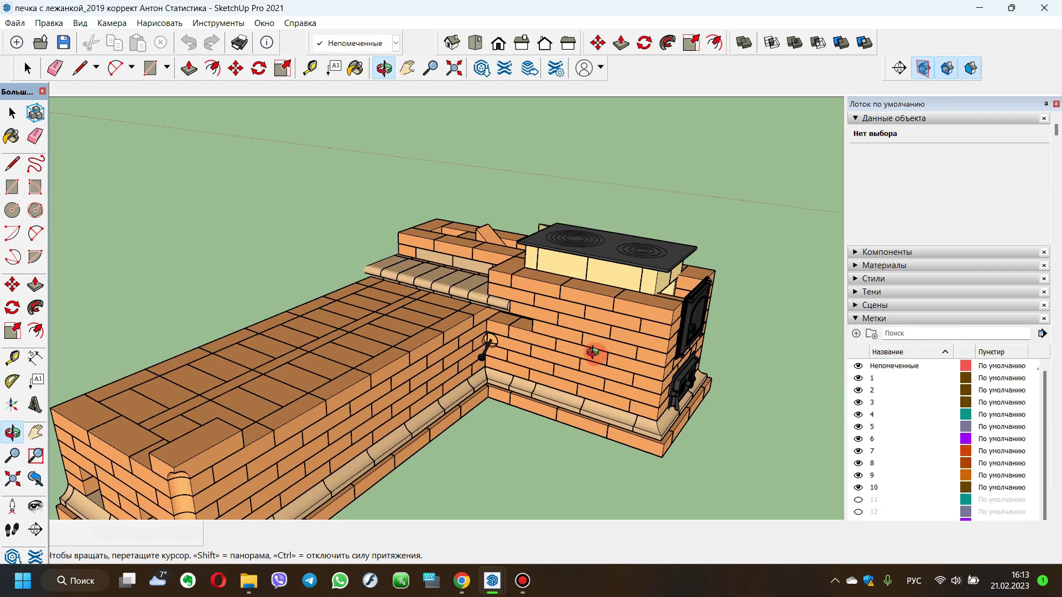
{"action": "scroll", "coordinate": [593, 352], "scroll_direction": "down", "scroll_amount": 2}
{"action": "scroll", "coordinate": [568, 339], "scroll_direction": "down", "scroll_amount": 1}
{"action": "scroll", "coordinate": [509, 349], "scroll_direction": "up", "scroll_amount": 2}
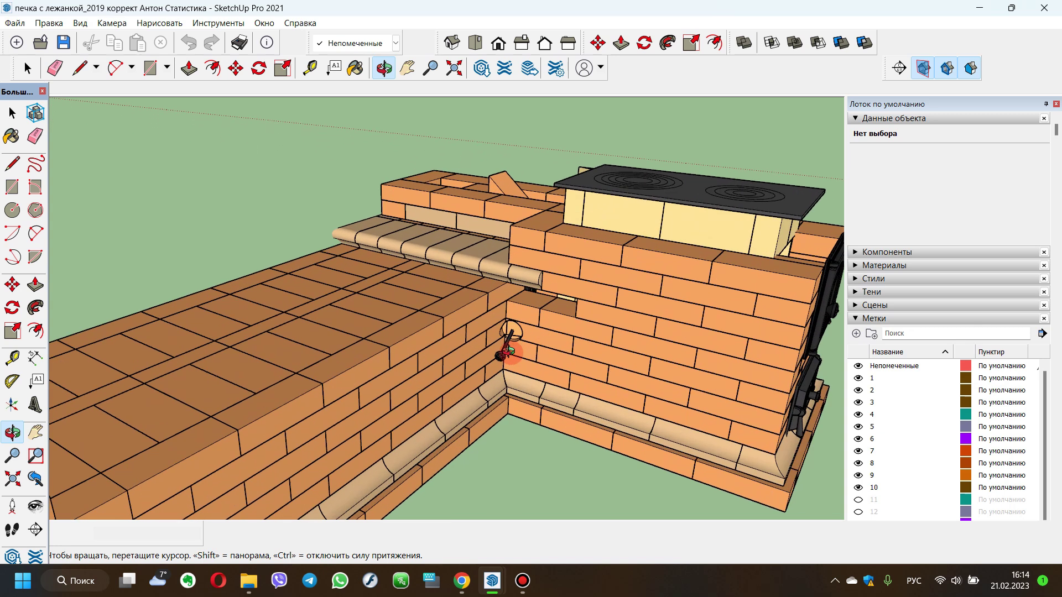
{"action": "scroll", "coordinate": [539, 343], "scroll_direction": "down", "scroll_amount": 1}
{"action": "scroll", "coordinate": [535, 348], "scroll_direction": "down", "scroll_amount": 1}
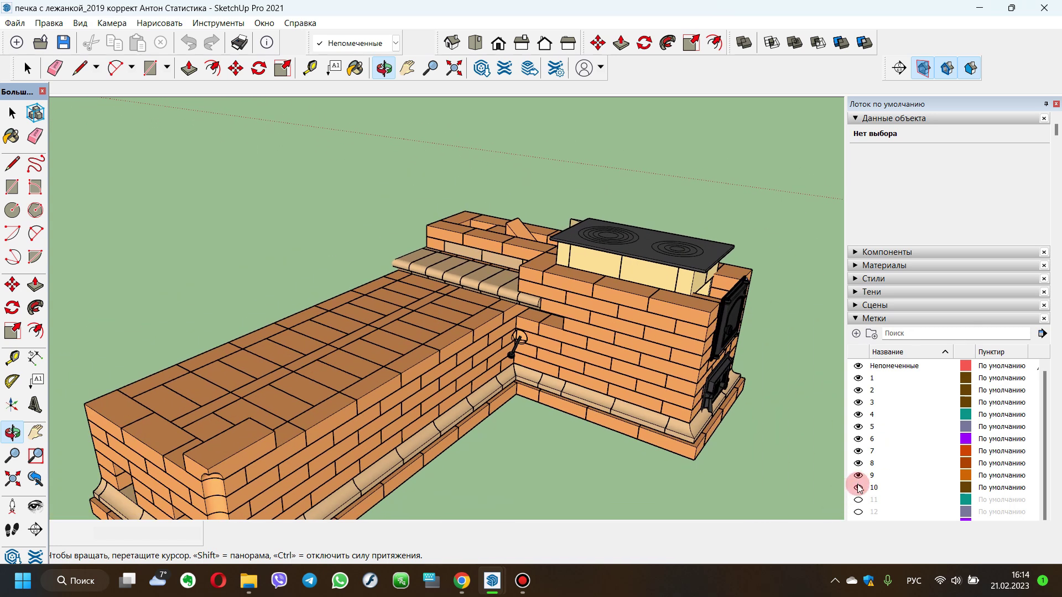
{"action": "left_click_drag", "start_coordinate": [858, 488], "coordinate": [858, 439]}
{"action": "scroll", "coordinate": [498, 375], "scroll_direction": "up", "scroll_amount": 3}
{"action": "scroll", "coordinate": [427, 334], "scroll_direction": "up", "scroll_amount": 2}
Step: Orbit around the exposed inner door where the bench meets the stove
{"action": "mouse_move", "coordinate": [426, 335]}
{"action": "left_mouse_down"}
{"action": "mouse_move", "coordinate": [764, 384]}
{"action": "mouse_move", "coordinate": [1015, 374]}
{"action": "mouse_move", "coordinate": [951, 367]}
{"action": "left_mouse_up"}
{"action": "left_click_drag", "start_coordinate": [455, 316], "coordinate": [378, 273]}
{"action": "mouse_move", "coordinate": [364, 209]}
{"action": "left_mouse_down"}
{"action": "mouse_move", "coordinate": [669, 245]}
{"action": "mouse_move", "coordinate": [623, 290]}
{"action": "mouse_move", "coordinate": [612, 356]}
{"action": "mouse_move", "coordinate": [636, 367]}
{"action": "mouse_move", "coordinate": [624, 369]}
{"action": "mouse_move", "coordinate": [476, 249]}
{"action": "left_mouse_up"}
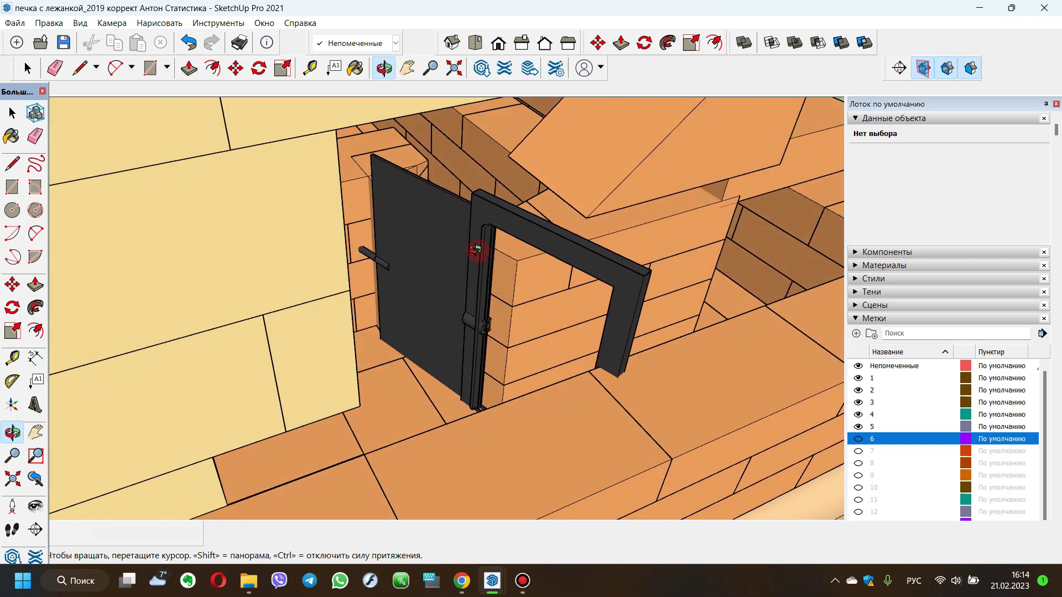
{"action": "left_click_drag", "start_coordinate": [552, 258], "coordinate": [331, 280]}
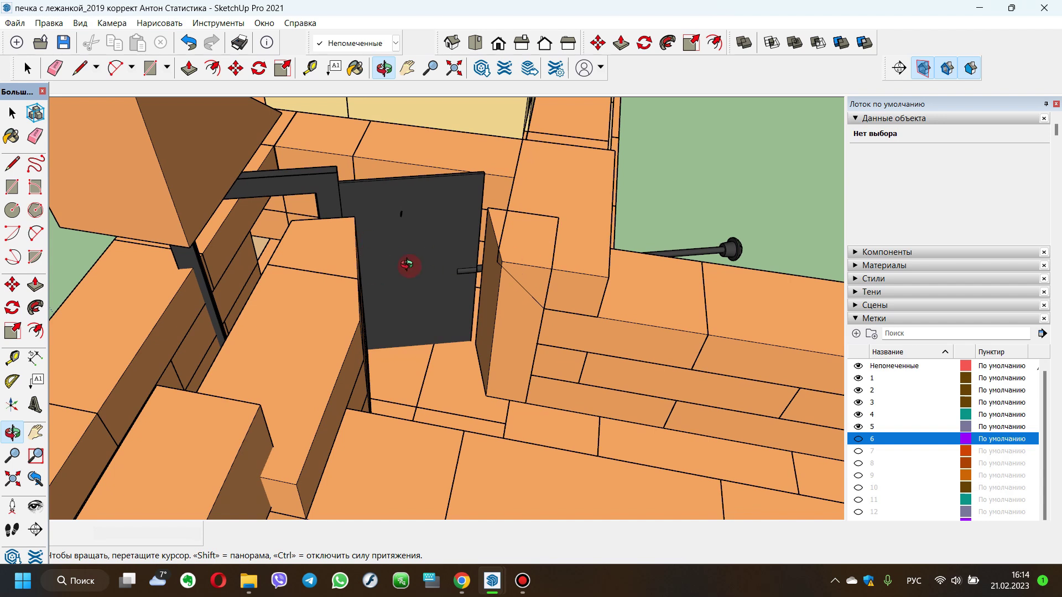
{"action": "scroll", "coordinate": [410, 338], "scroll_direction": "down", "scroll_amount": 3}
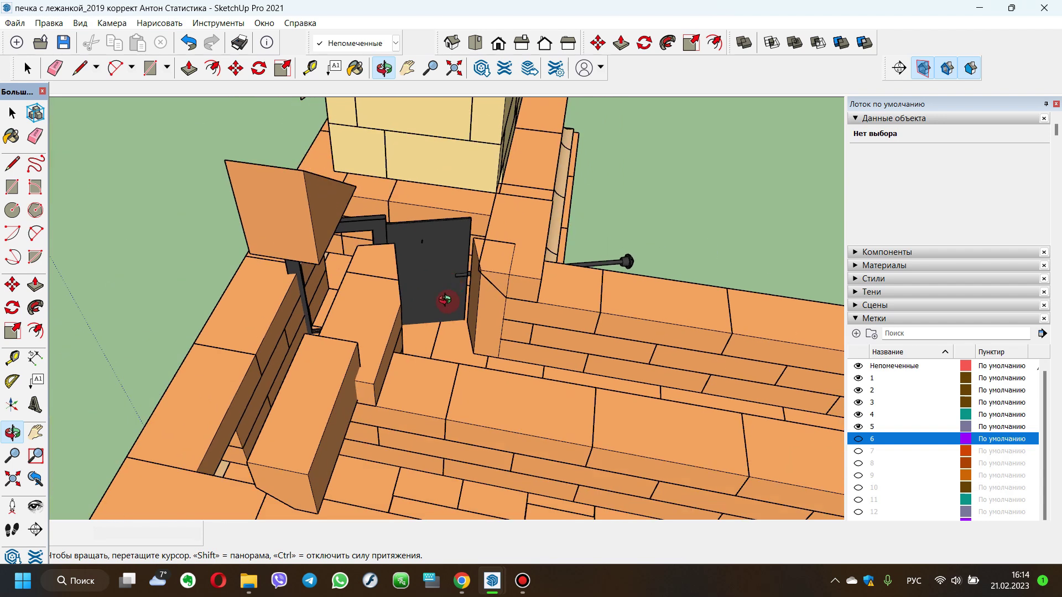
{"action": "scroll", "coordinate": [445, 320], "scroll_direction": "down", "scroll_amount": 2}
Step: Orbit out to the whole long bench with the stove top facing the viewer
{"action": "mouse_move", "coordinate": [668, 341]}
{"action": "left_mouse_down"}
{"action": "mouse_move", "coordinate": [422, 230]}
{"action": "mouse_move", "coordinate": [683, 309]}
{"action": "left_mouse_up"}
{"action": "mouse_move", "coordinate": [317, 281]}
{"action": "left_mouse_down"}
{"action": "mouse_move", "coordinate": [396, 308]}
{"action": "mouse_move", "coordinate": [339, 301]}
{"action": "mouse_move", "coordinate": [676, 307]}
{"action": "mouse_move", "coordinate": [543, 350]}
{"action": "left_mouse_up"}
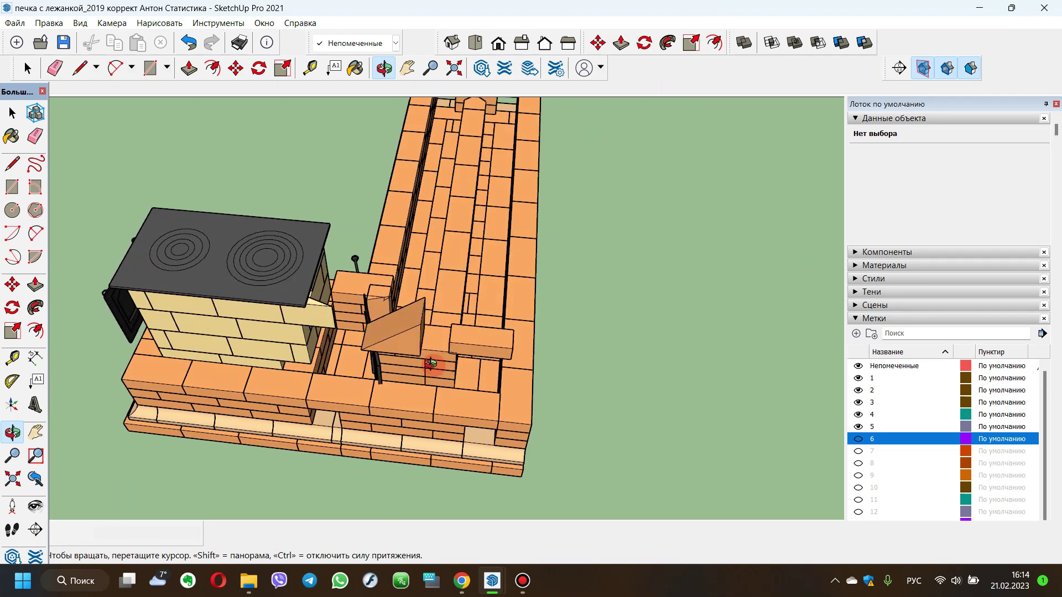
{"action": "scroll", "coordinate": [387, 369], "scroll_direction": "up", "scroll_amount": 5}
{"action": "mouse_move", "coordinate": [387, 370]}
{"action": "left_mouse_down"}
{"action": "mouse_move", "coordinate": [229, 363]}
{"action": "mouse_move", "coordinate": [247, 255]}
{"action": "left_mouse_up"}
{"action": "scroll", "coordinate": [282, 299], "scroll_direction": "down", "scroll_amount": 3}
{"action": "scroll", "coordinate": [343, 365], "scroll_direction": "down", "scroll_amount": 3}
{"action": "mouse_move", "coordinate": [333, 363]}
{"action": "left_mouse_down"}
{"action": "mouse_move", "coordinate": [516, 364]}
{"action": "mouse_move", "coordinate": [617, 386]}
{"action": "left_mouse_up"}
Step: Show the brick courses on tags 7 and 8 again and orbit around the wedge brick
{"action": "left_click", "coordinate": [885, 450]}
{"action": "left_click", "coordinate": [858, 464]}
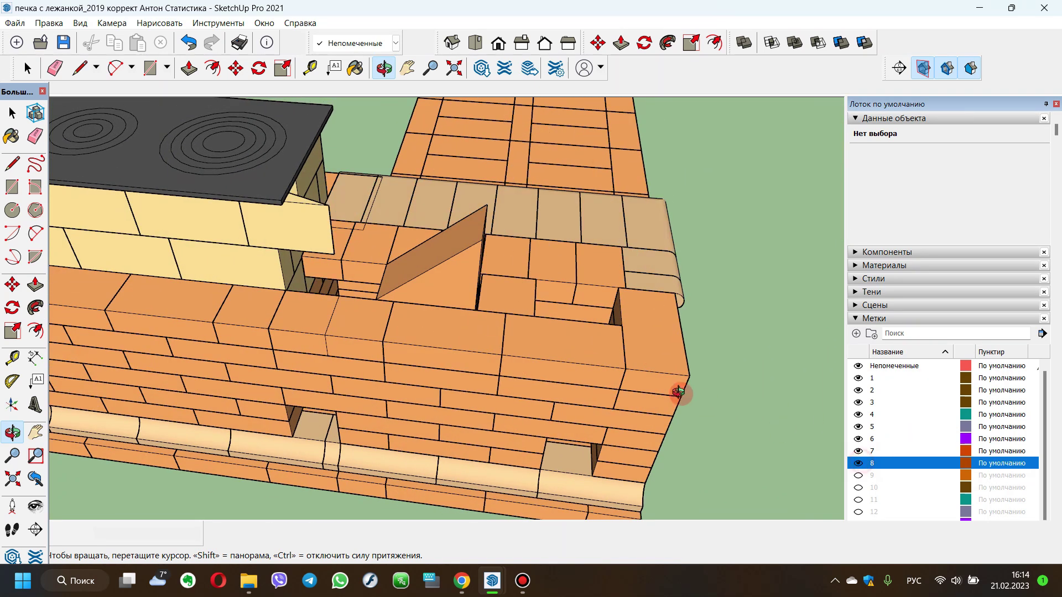
{"action": "scroll", "coordinate": [476, 376], "scroll_direction": "up", "scroll_amount": 3}
{"action": "scroll", "coordinate": [404, 352], "scroll_direction": "up", "scroll_amount": 3}
{"action": "scroll", "coordinate": [404, 352], "scroll_direction": "down", "scroll_amount": 2}
{"action": "mouse_move", "coordinate": [384, 408]}
{"action": "left_mouse_down"}
{"action": "mouse_move", "coordinate": [373, 388]}
{"action": "mouse_move", "coordinate": [379, 313]}
{"action": "mouse_move", "coordinate": [430, 302]}
{"action": "mouse_move", "coordinate": [415, 298]}
{"action": "left_mouse_up"}
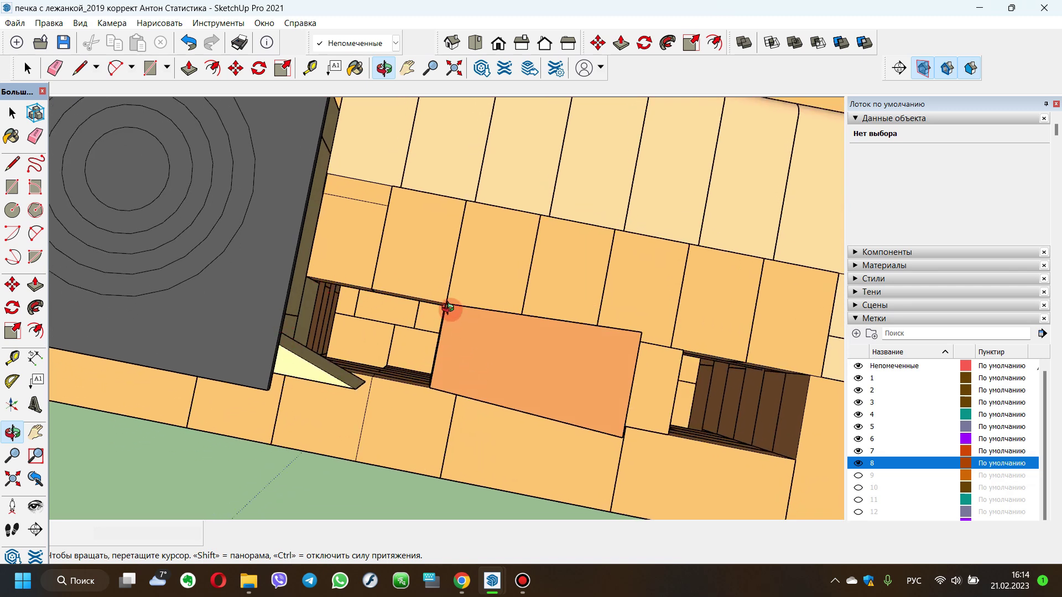
Step: Centre the whole stove and view it cut by section plane Сечение 23
{"action": "scroll", "coordinate": [450, 350], "scroll_direction": "up", "scroll_amount": 3}
{"action": "mouse_move", "coordinate": [481, 360]}
{"action": "left_mouse_down"}
{"action": "mouse_move", "coordinate": [524, 230]}
{"action": "mouse_move", "coordinate": [372, 226]}
{"action": "mouse_move", "coordinate": [407, 289]}
{"action": "mouse_move", "coordinate": [509, 249]}
{"action": "mouse_move", "coordinate": [155, 135]}
{"action": "mouse_move", "coordinate": [408, 223]}
{"action": "left_mouse_up"}
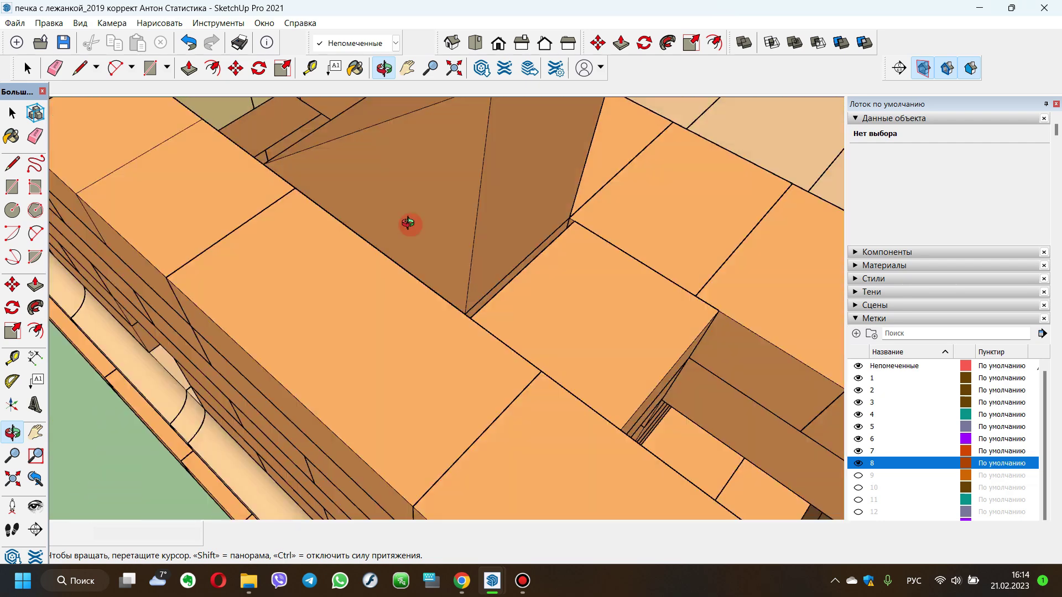
{"action": "scroll", "coordinate": [543, 166], "scroll_direction": "down", "scroll_amount": 3}
{"action": "scroll", "coordinate": [538, 245], "scroll_direction": "down", "scroll_amount": 3}
{"action": "scroll", "coordinate": [555, 285], "scroll_direction": "down", "scroll_amount": 2}
{"action": "left_click_drag", "start_coordinate": [555, 285], "coordinate": [514, 196], "text": "shift"}
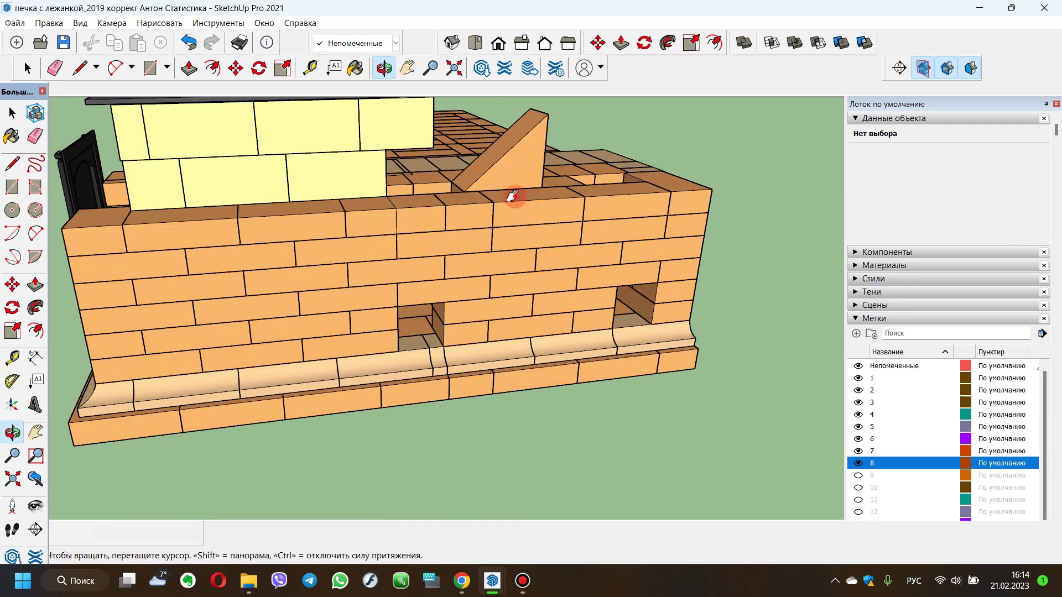
{"action": "scroll", "coordinate": [513, 196], "scroll_direction": "down", "scroll_amount": 3}
{"action": "scroll", "coordinate": [491, 266], "scroll_direction": "up", "scroll_amount": 3}
{"action": "left_click_drag", "start_coordinate": [490, 266], "coordinate": [546, 289]}
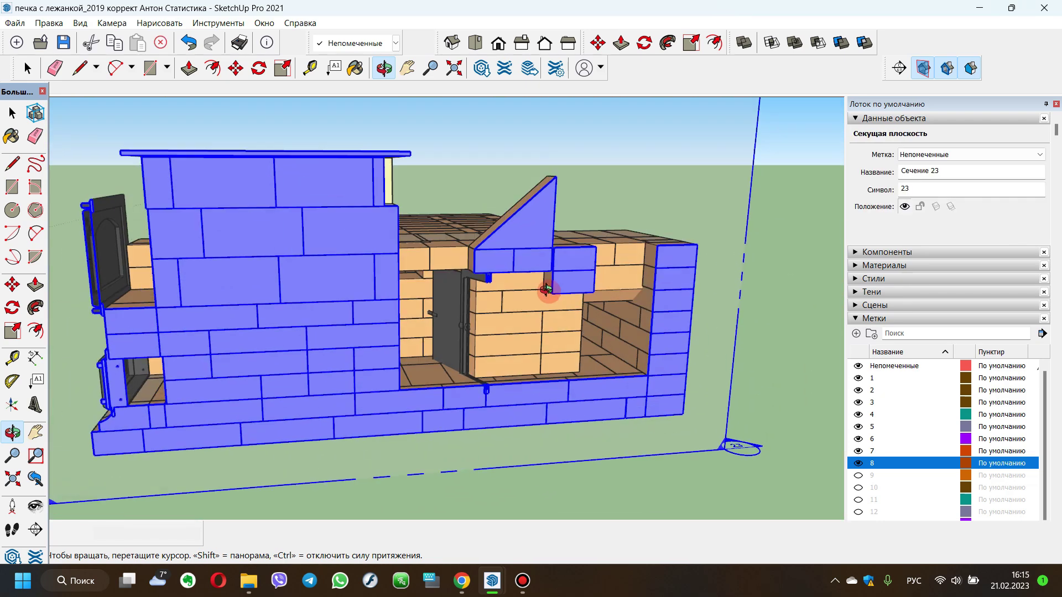
Step: Zoom around the section cut and orbit to new angles on the sectioned opening
{"action": "scroll", "coordinate": [547, 289], "scroll_direction": "up", "scroll_amount": 1}
{"action": "scroll", "coordinate": [498, 332], "scroll_direction": "up", "scroll_amount": 3}
{"action": "scroll", "coordinate": [503, 321], "scroll_direction": "up", "scroll_amount": 2}
{"action": "scroll", "coordinate": [490, 323], "scroll_direction": "up", "scroll_amount": 2}
{"action": "scroll", "coordinate": [535, 322], "scroll_direction": "down", "scroll_amount": 1}
{"action": "scroll", "coordinate": [521, 315], "scroll_direction": "down", "scroll_amount": 1}
{"action": "scroll", "coordinate": [513, 314], "scroll_direction": "down", "scroll_amount": 2}
{"action": "scroll", "coordinate": [505, 313], "scroll_direction": "down", "scroll_amount": 2}
{"action": "left_click_drag", "start_coordinate": [458, 328], "coordinate": [466, 332]}
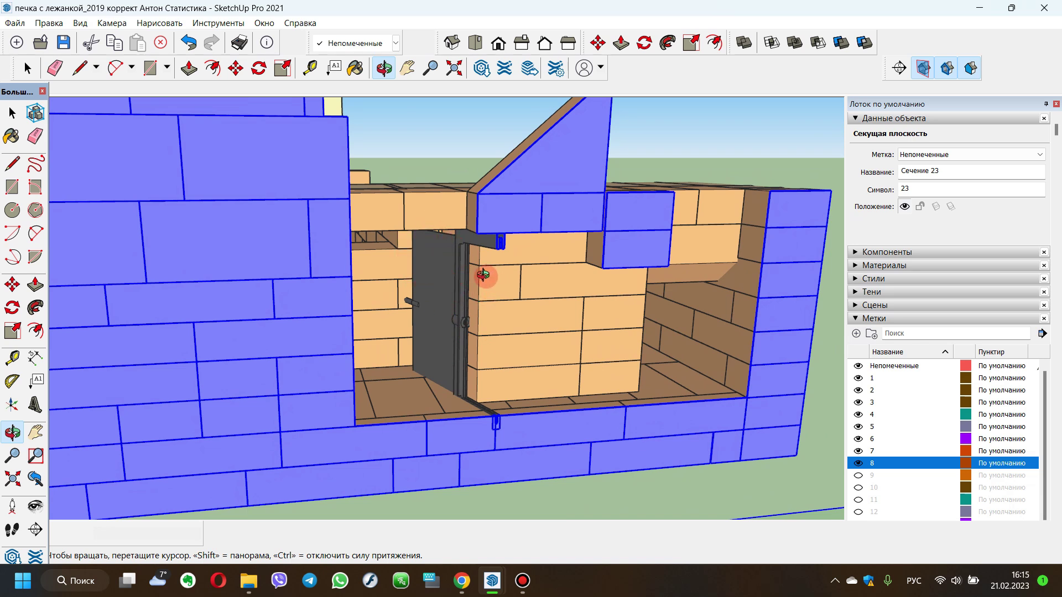
{"action": "left_click_drag", "start_coordinate": [675, 309], "coordinate": [569, 315]}
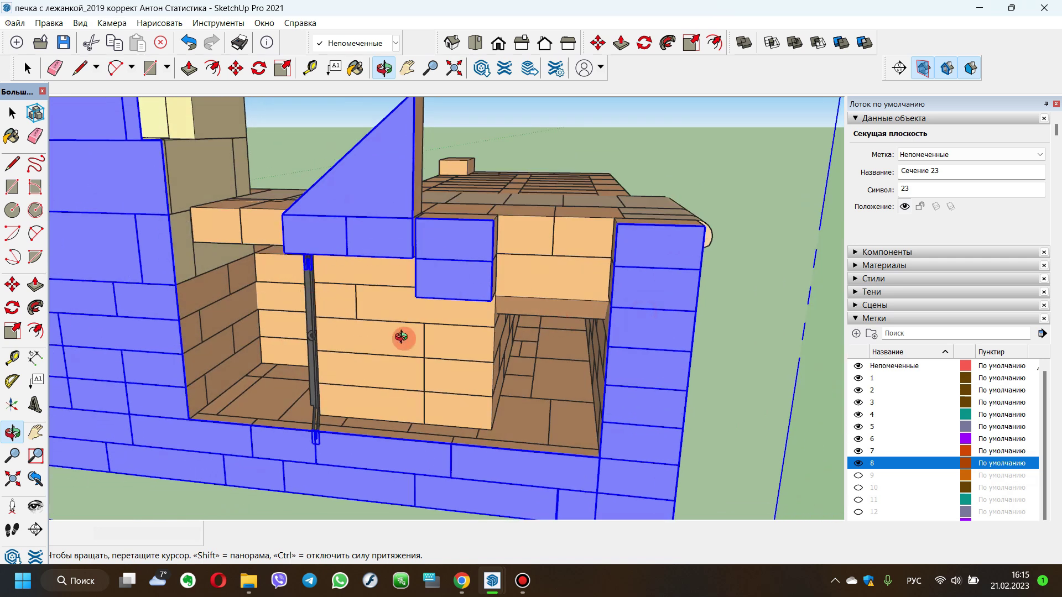
Step: Orbit out to the whole sectioned stove and a high rear view
{"action": "scroll", "coordinate": [503, 246], "scroll_direction": "down", "scroll_amount": 3}
{"action": "left_click_drag", "start_coordinate": [439, 302], "coordinate": [485, 350]}
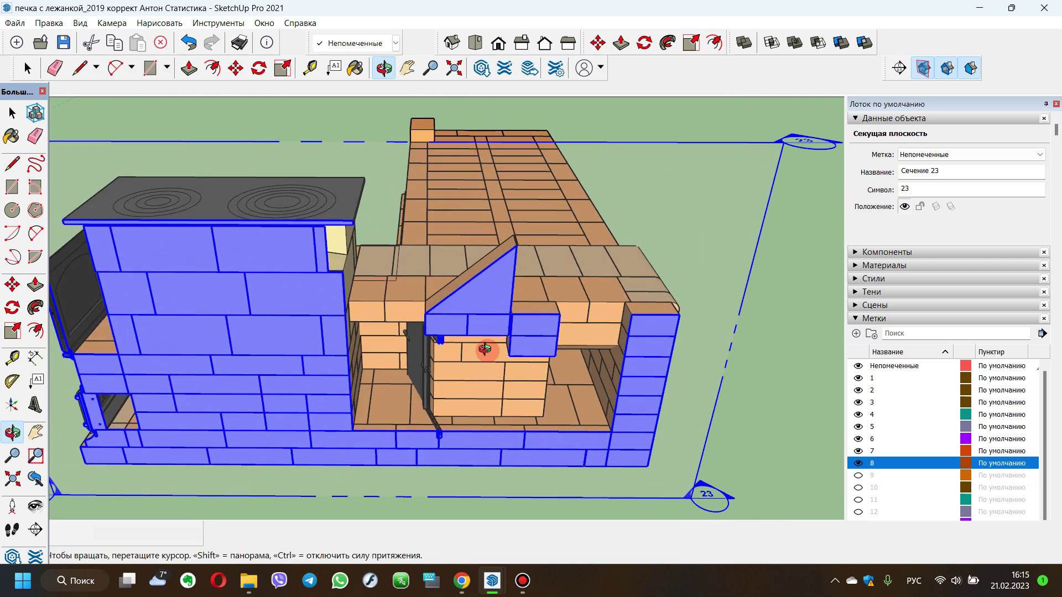
{"action": "scroll", "coordinate": [485, 349], "scroll_direction": "down", "scroll_amount": 3}
{"action": "left_click_drag", "start_coordinate": [488, 287], "coordinate": [516, 365]}
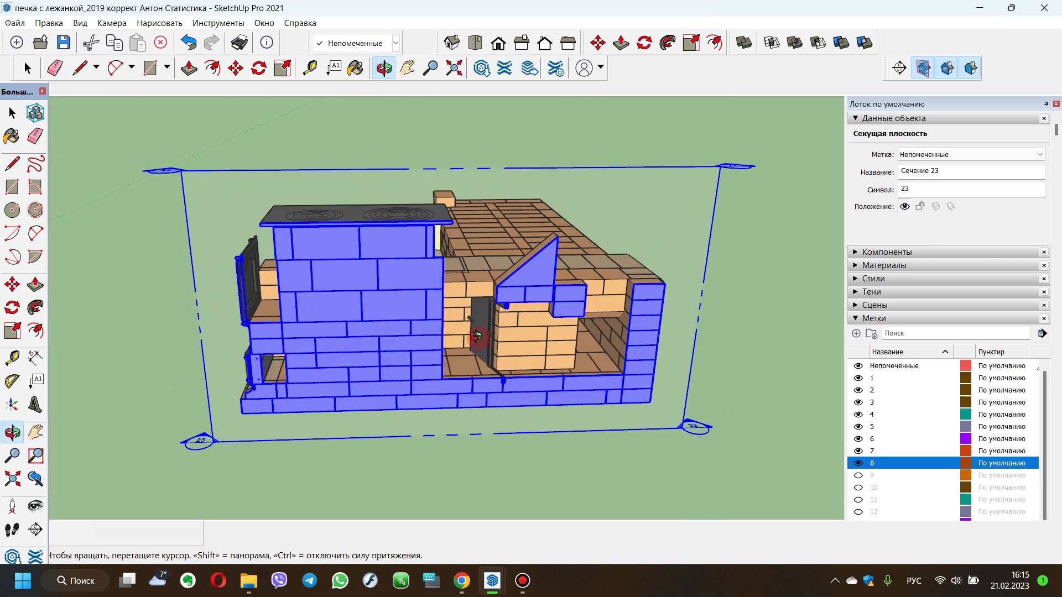
{"action": "mouse_move", "coordinate": [391, 308]}
{"action": "left_mouse_down"}
{"action": "mouse_move", "coordinate": [593, 505]}
{"action": "mouse_move", "coordinate": [932, 476]}
{"action": "mouse_move", "coordinate": [941, 459]}
{"action": "left_mouse_up"}
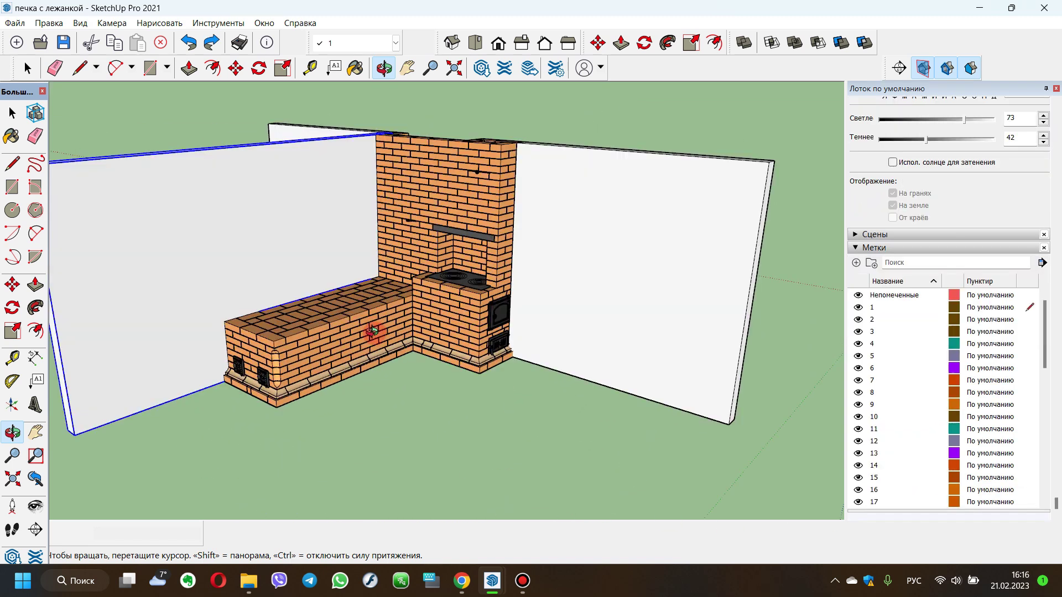
{"action": "scroll", "coordinate": [398, 296], "scroll_direction": "down", "scroll_amount": 2}
{"action": "scroll", "coordinate": [396, 277], "scroll_direction": "up", "scroll_amount": 2}
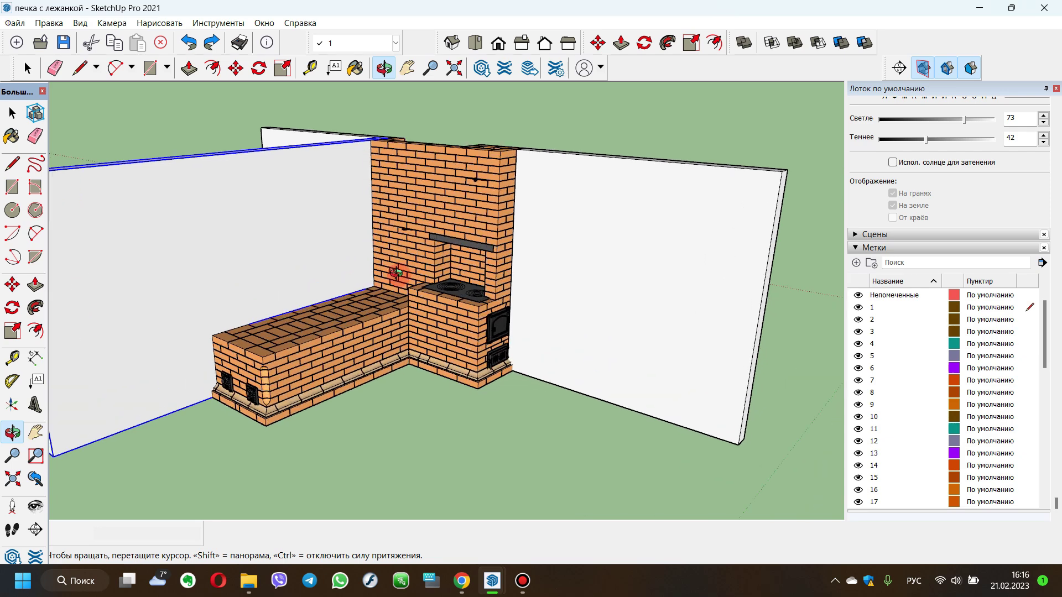
{"action": "scroll", "coordinate": [396, 273], "scroll_direction": "up", "scroll_amount": 2}
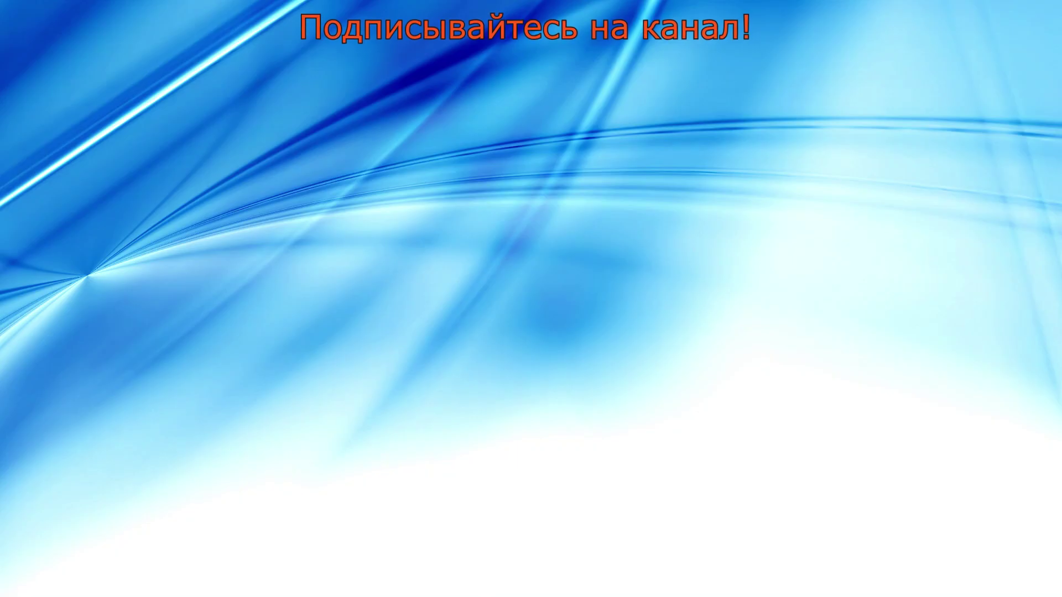